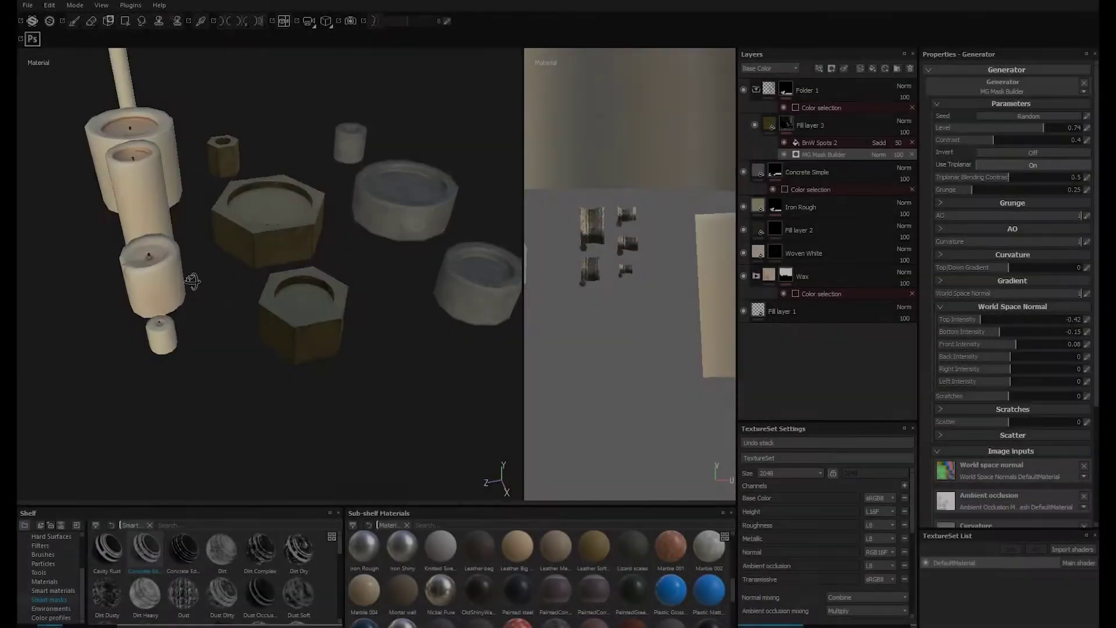
{"action": "middle_click_drag", "start_coordinate": [234, 251], "coordinate": [310, 293], "text": "alt"}
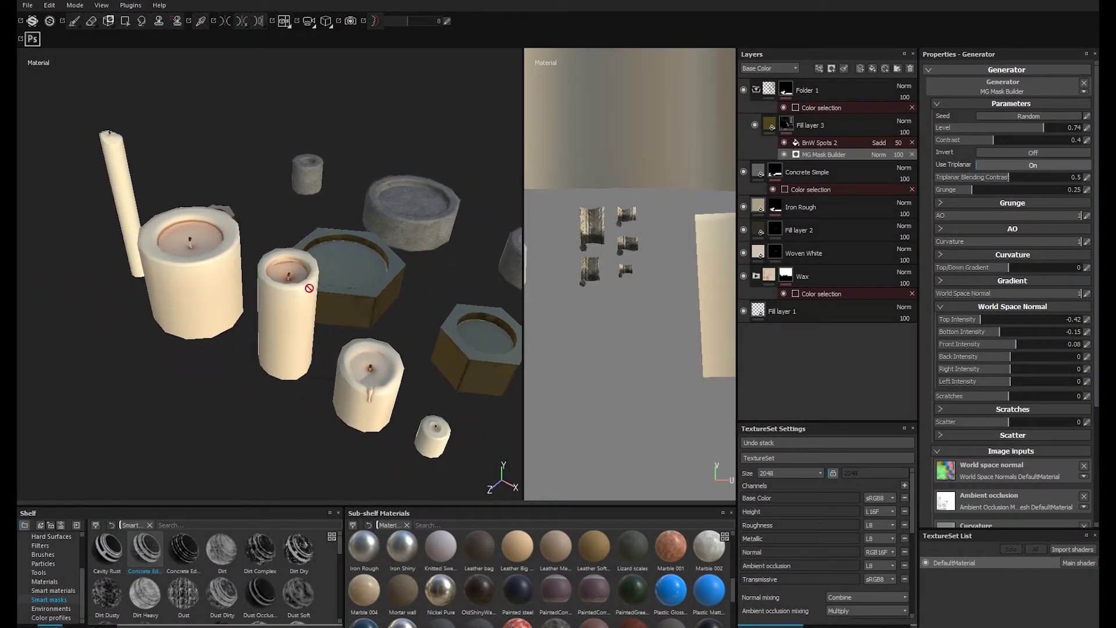
Step: Open the texture export settings and display the output maps configured in the UE4 export preset
{"action": "left_click", "coordinate": [27, 5]}
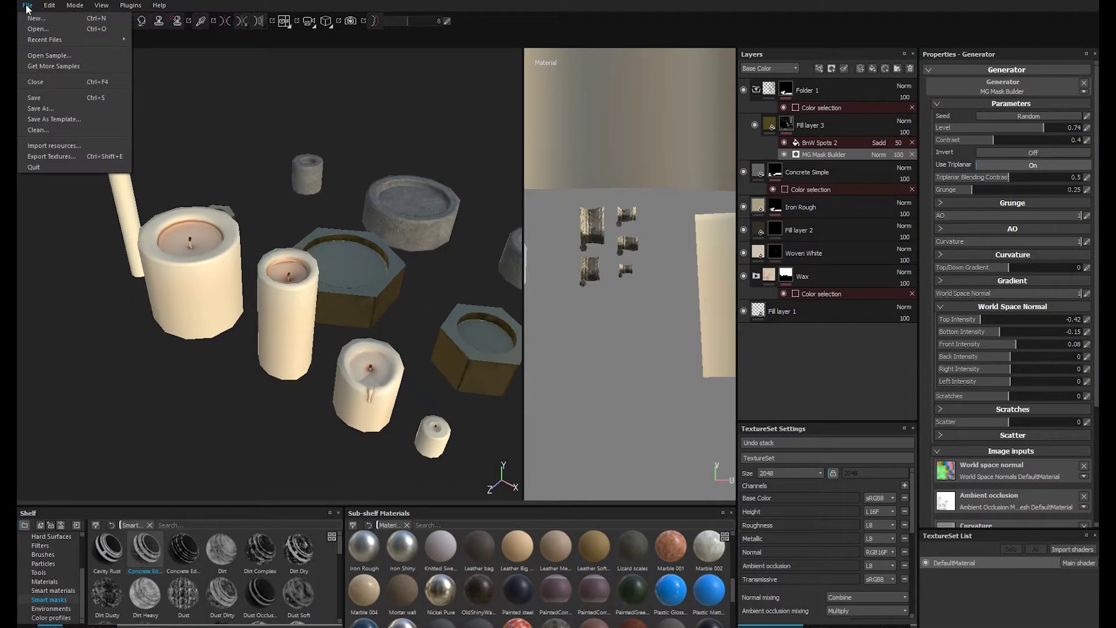
{"action": "left_click", "coordinate": [65, 155]}
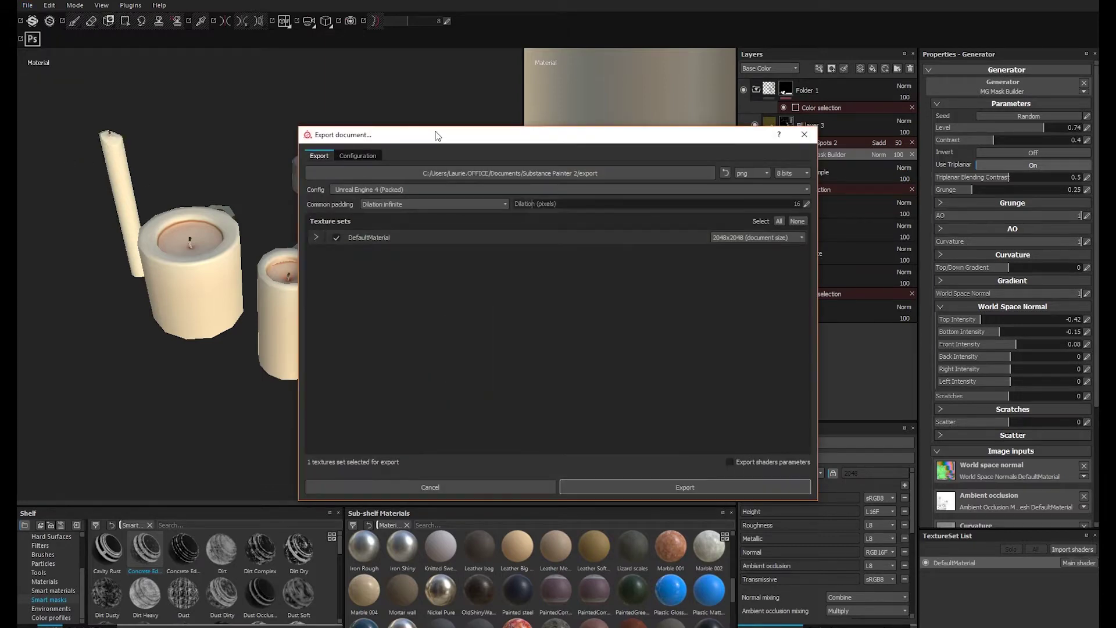
{"action": "left_click_drag", "start_coordinate": [438, 136], "coordinate": [319, 102]}
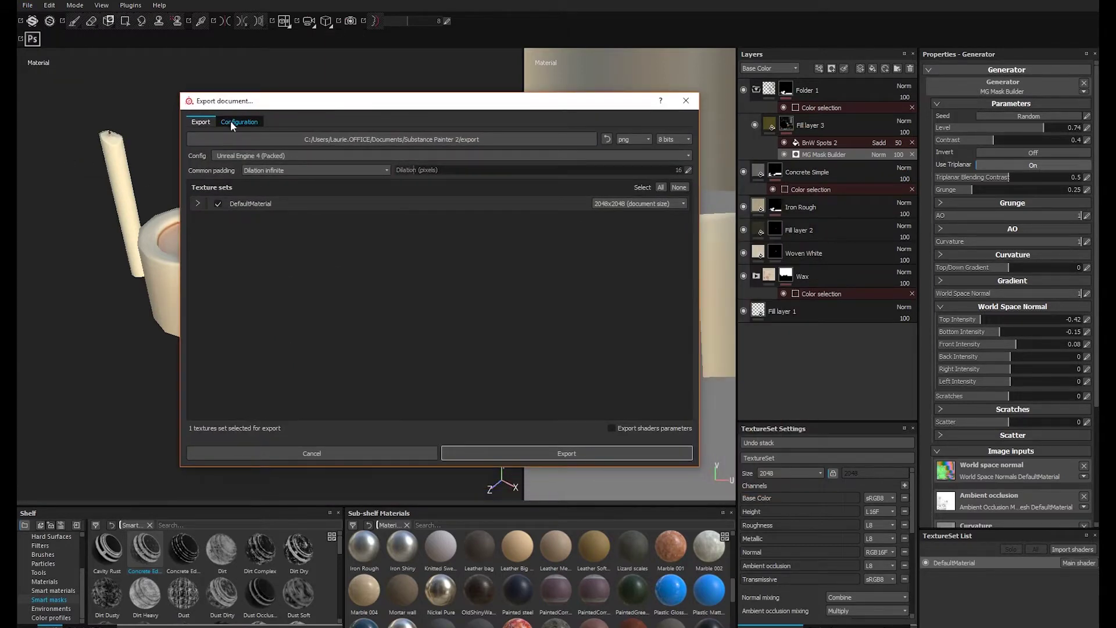
{"action": "left_click", "coordinate": [236, 156]}
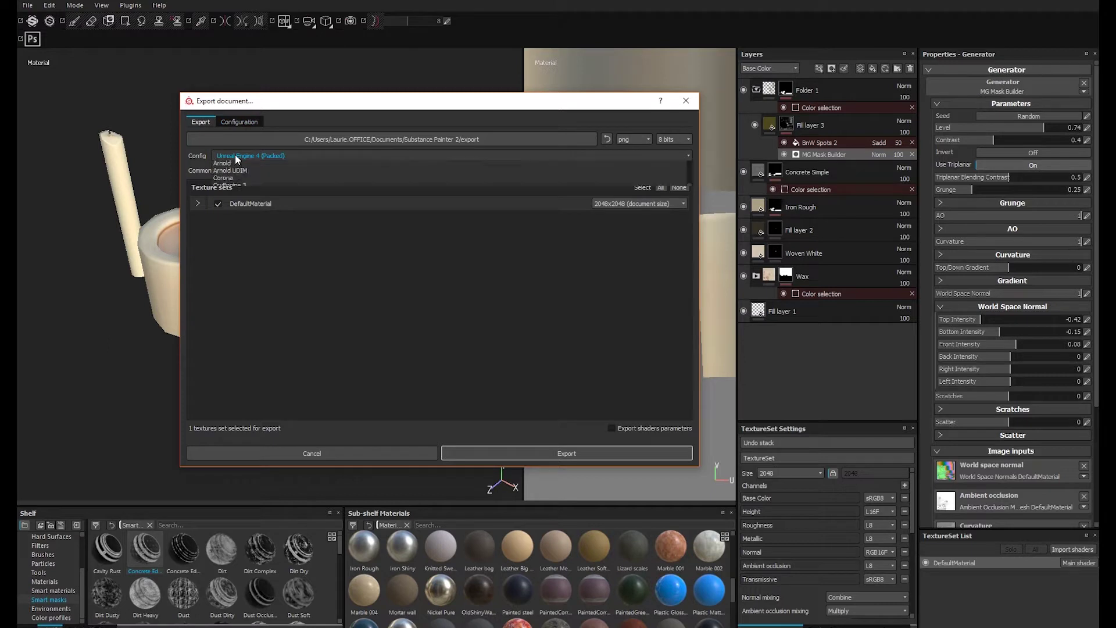
{"action": "left_click", "coordinate": [235, 155]}
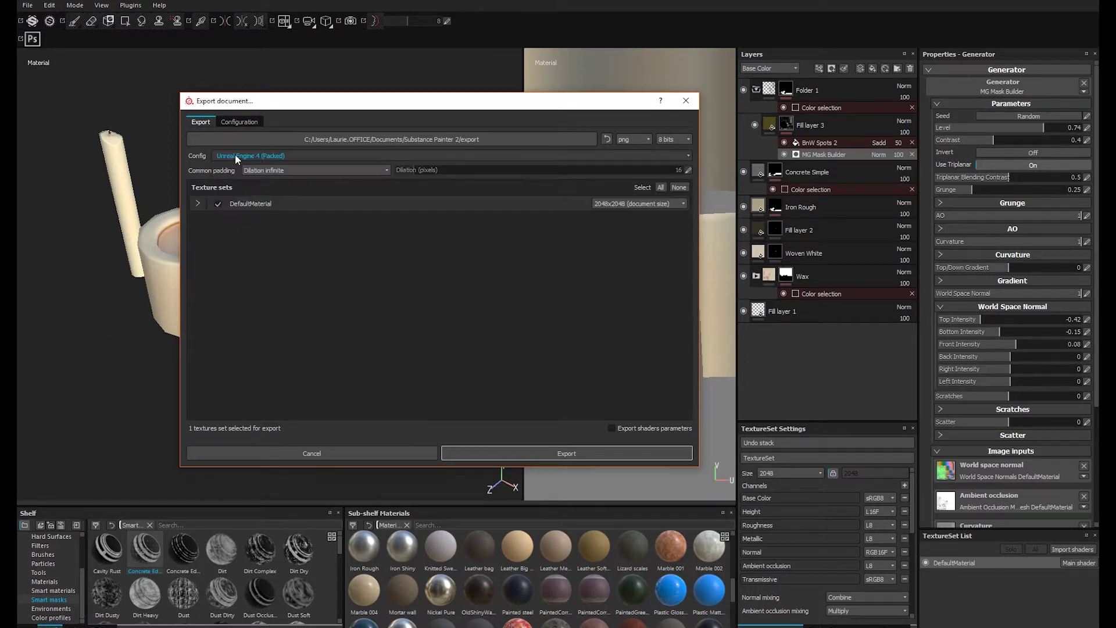
{"action": "left_click", "coordinate": [245, 121]}
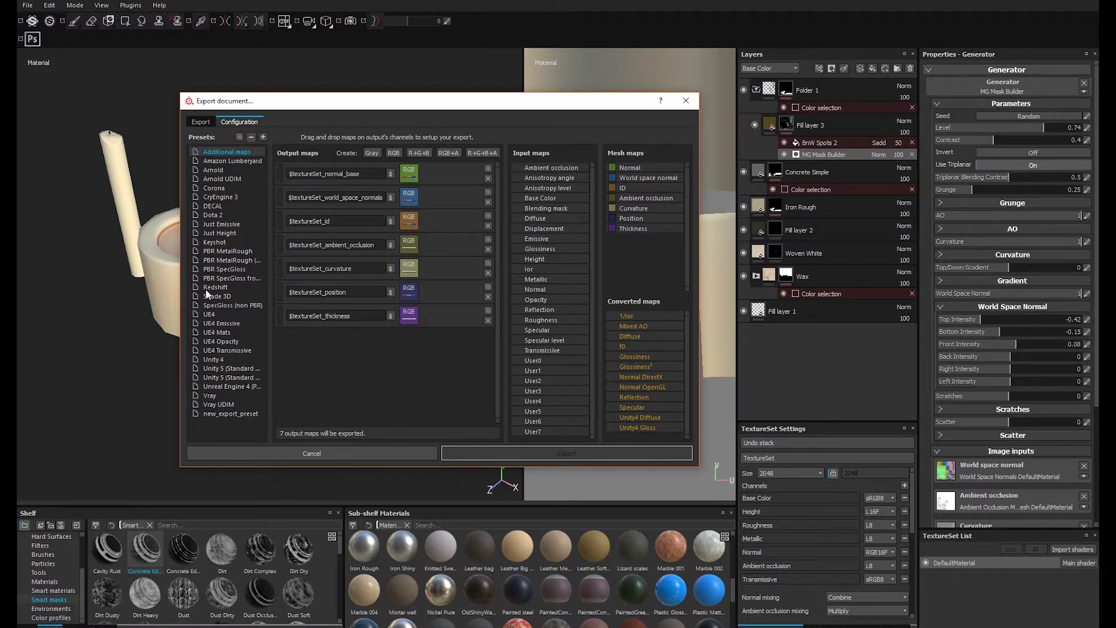
{"action": "left_click", "coordinate": [209, 315]}
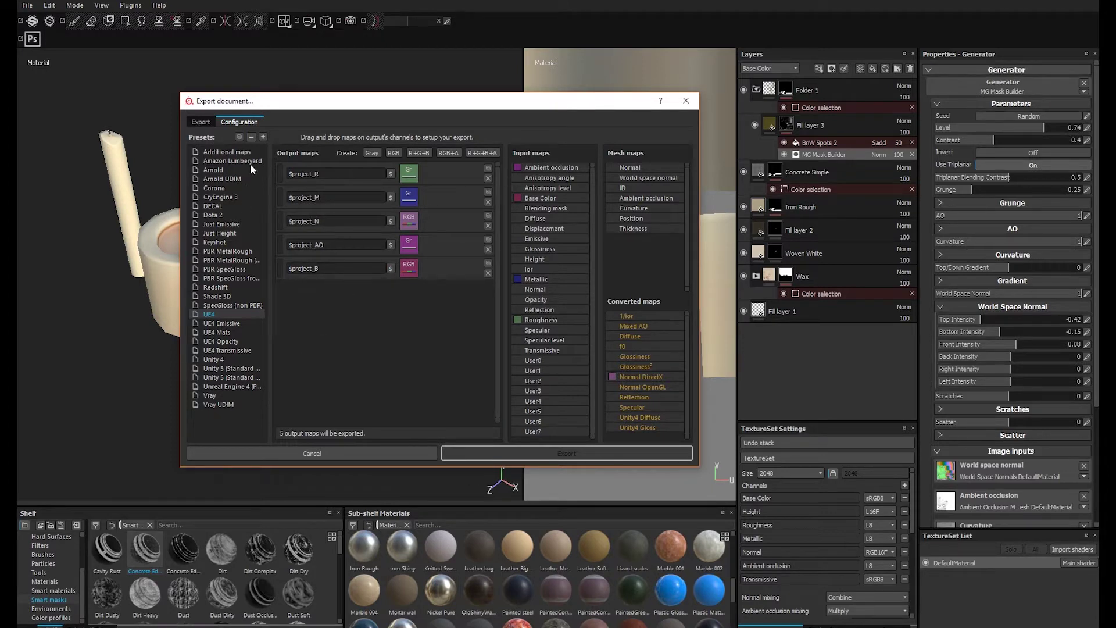
Step: Create a new export preset and view the output maps of the Unity 5 (Standard Metallic) preset for reference
{"action": "left_click", "coordinate": [263, 136]}
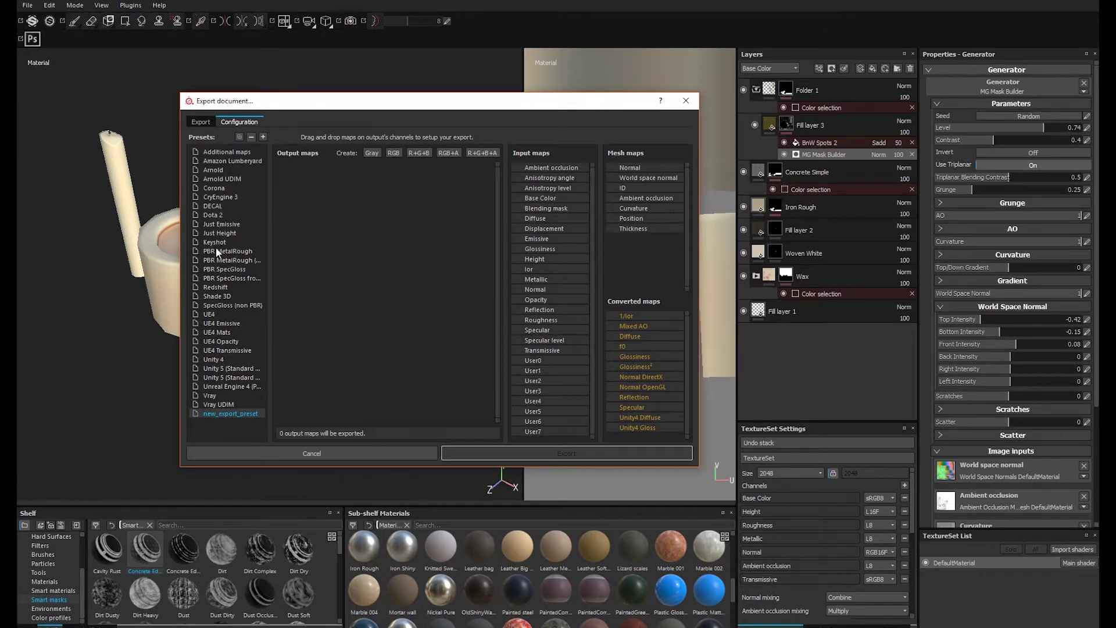
{"action": "left_click", "coordinate": [217, 368]}
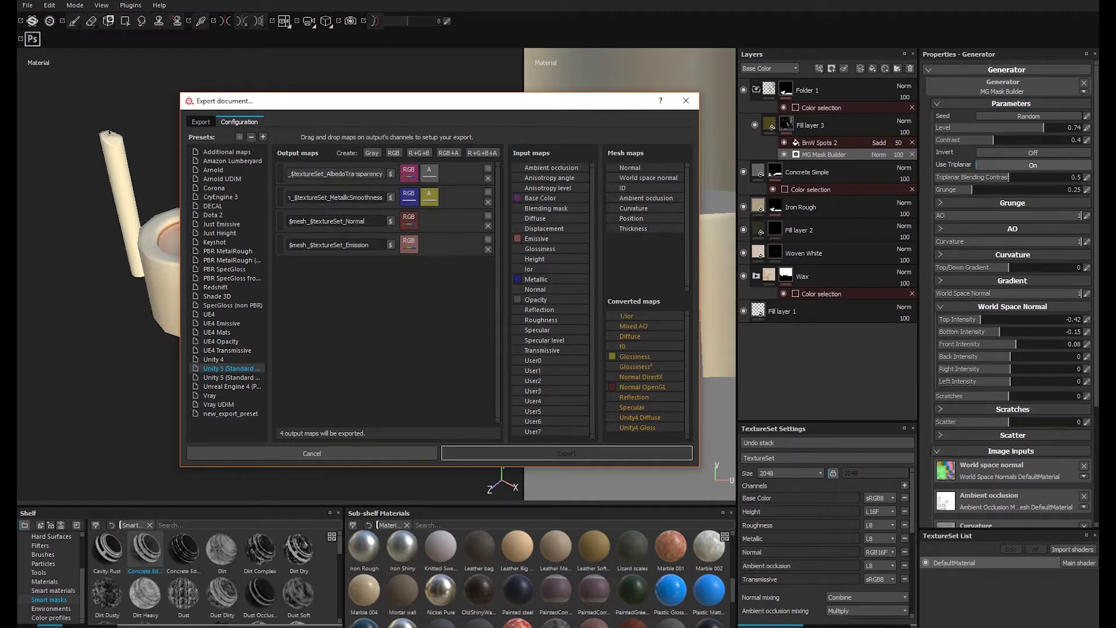
{"action": "left_click_drag", "start_coordinate": [346, 174], "coordinate": [375, 244]}
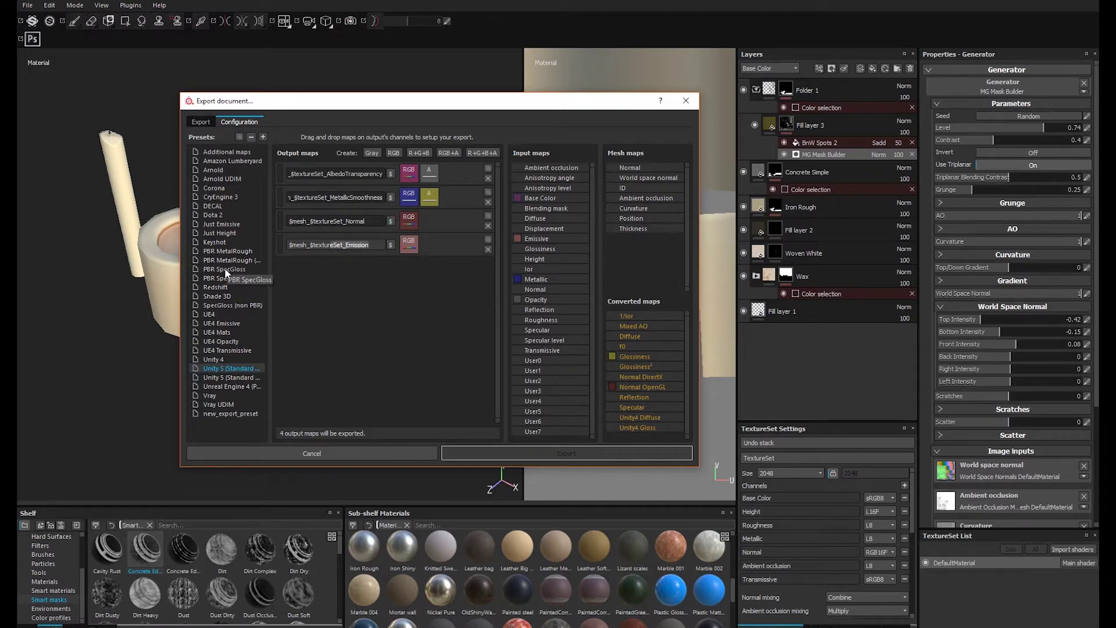
Step: Add an RGB+A output map to the new export preset and assign Base Color's RGB channels to its RGB slot
{"action": "left_click", "coordinate": [224, 413]}
{"action": "left_click", "coordinate": [449, 153]}
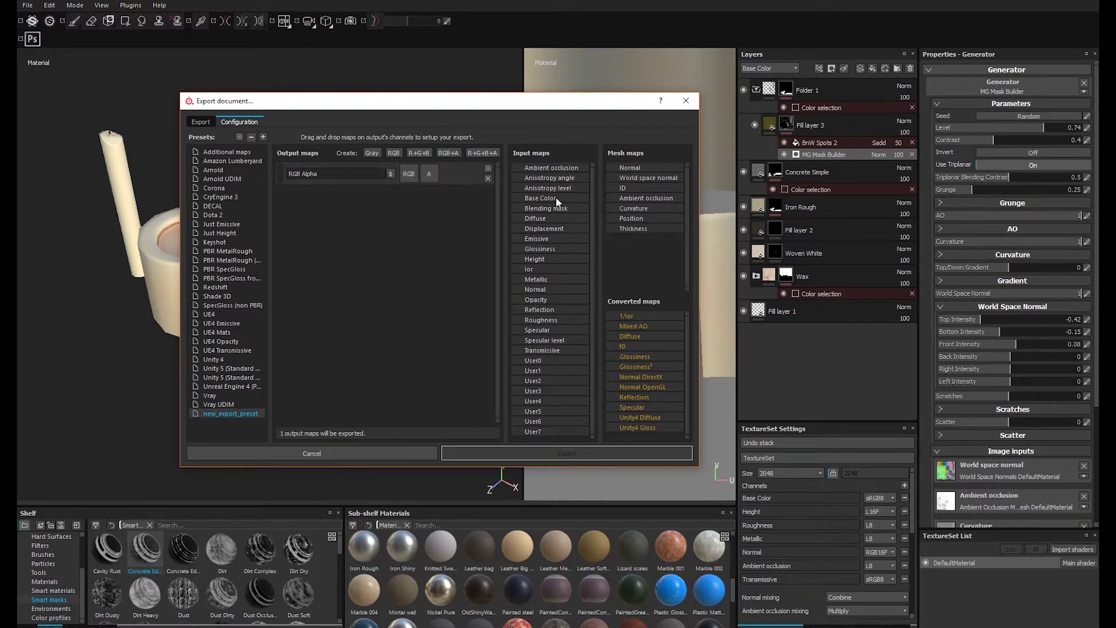
{"action": "left_click_drag", "start_coordinate": [556, 197], "coordinate": [410, 174]}
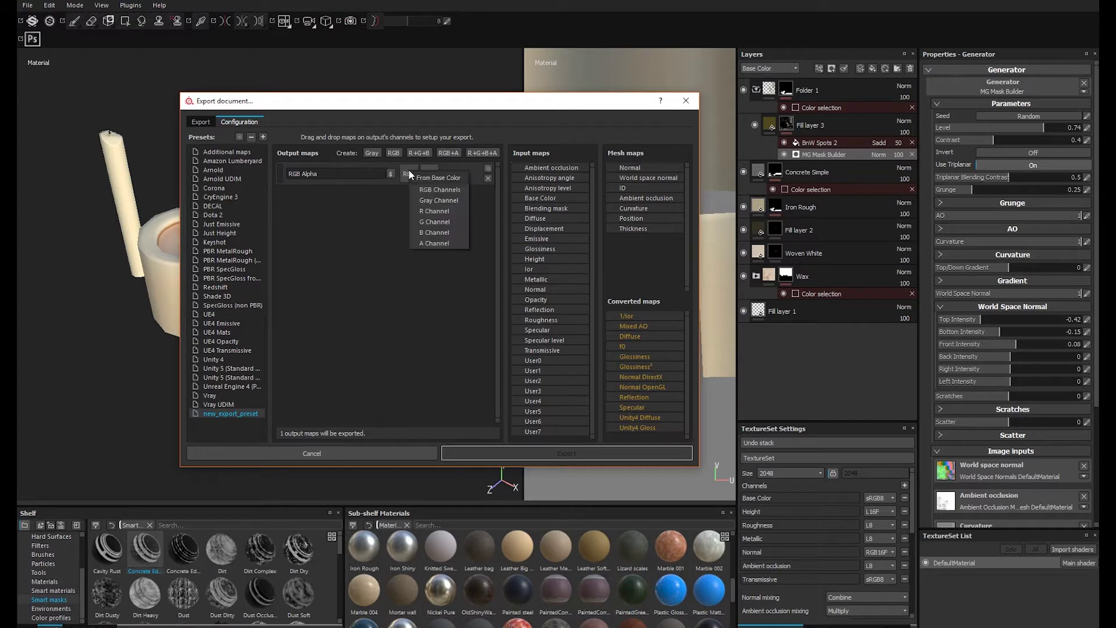
{"action": "left_click", "coordinate": [439, 190]}
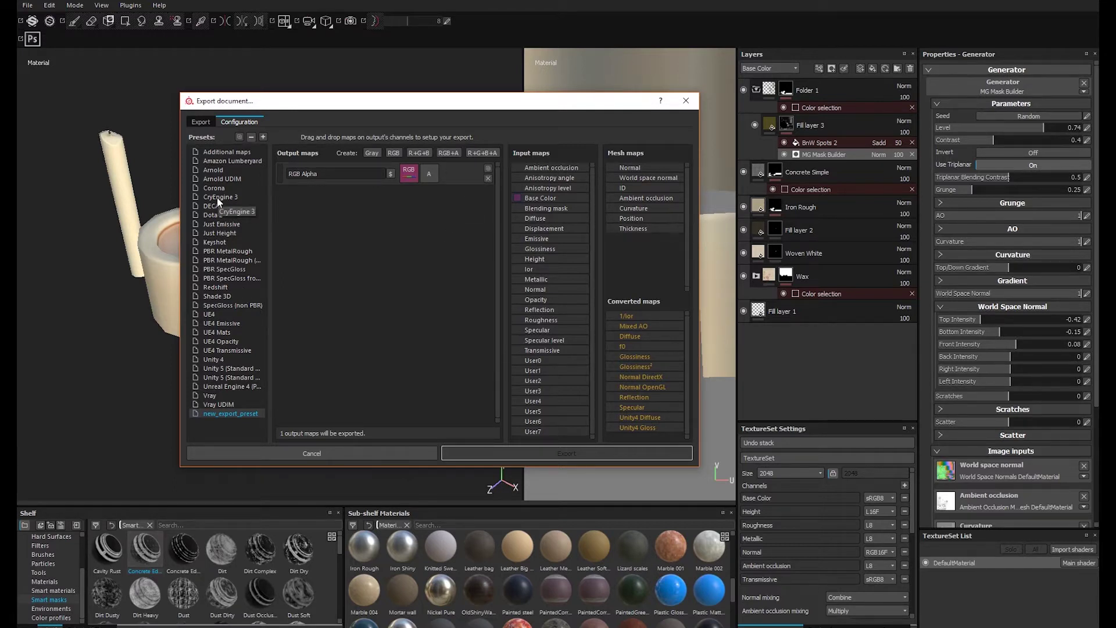
Step: Compare the output maps of the UE4 and UE4 Transmissive export presets
{"action": "left_click", "coordinate": [208, 314]}
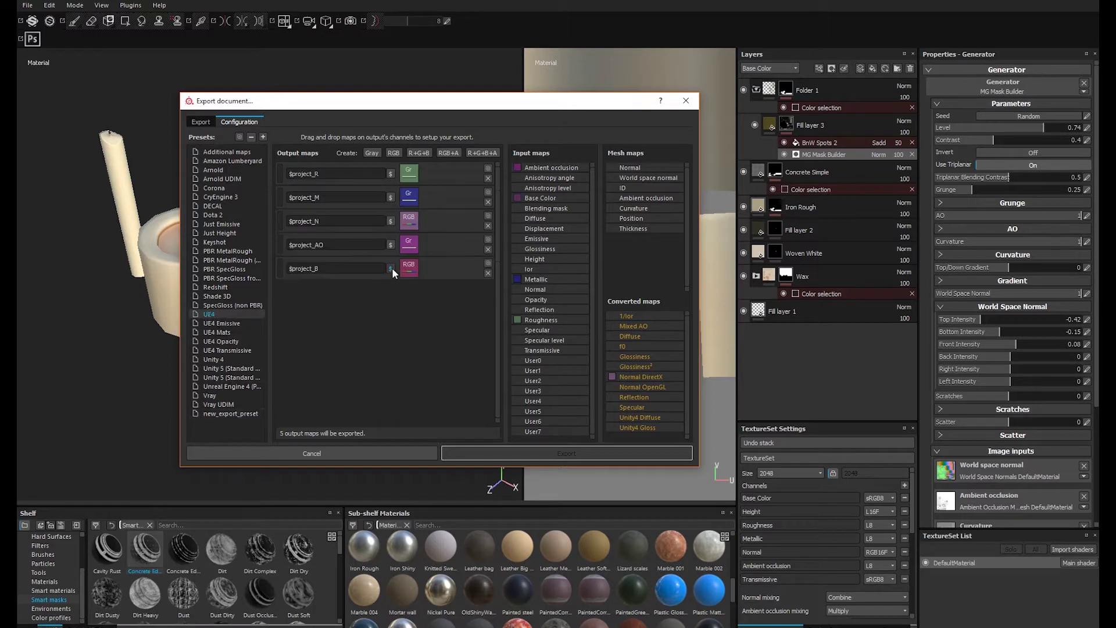
{"action": "left_click", "coordinate": [227, 350]}
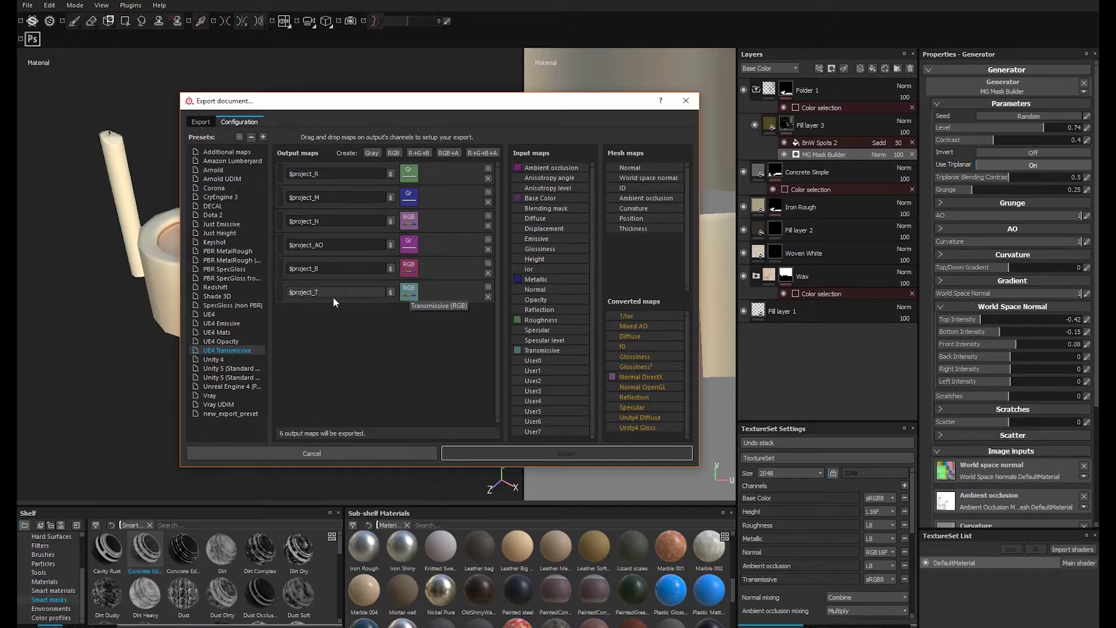
{"action": "left_click", "coordinate": [214, 314]}
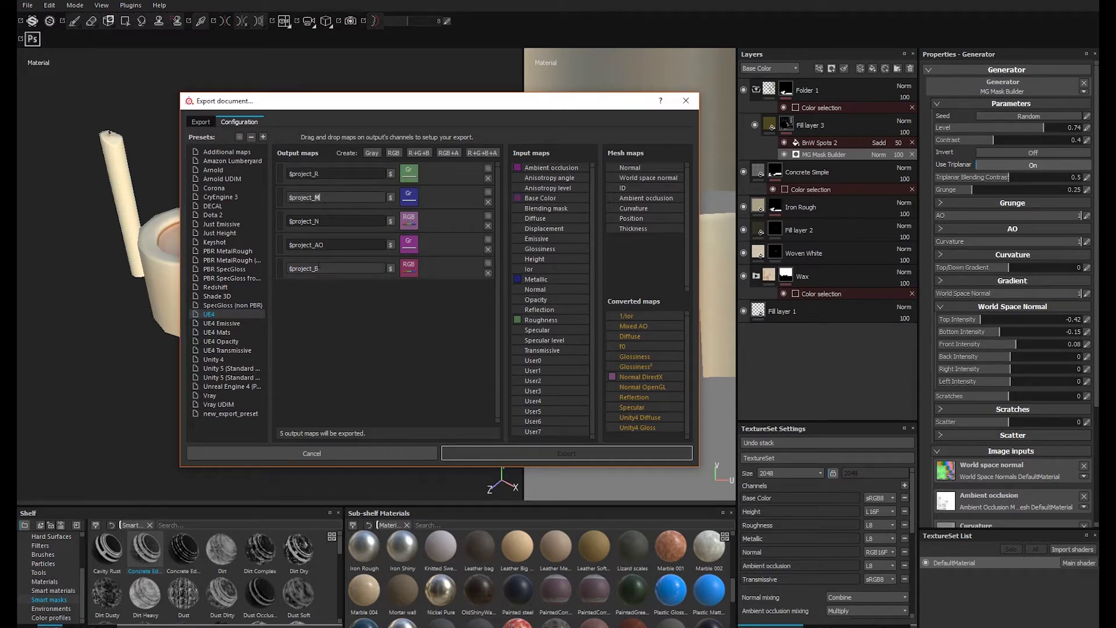
{"action": "left_click", "coordinate": [240, 349]}
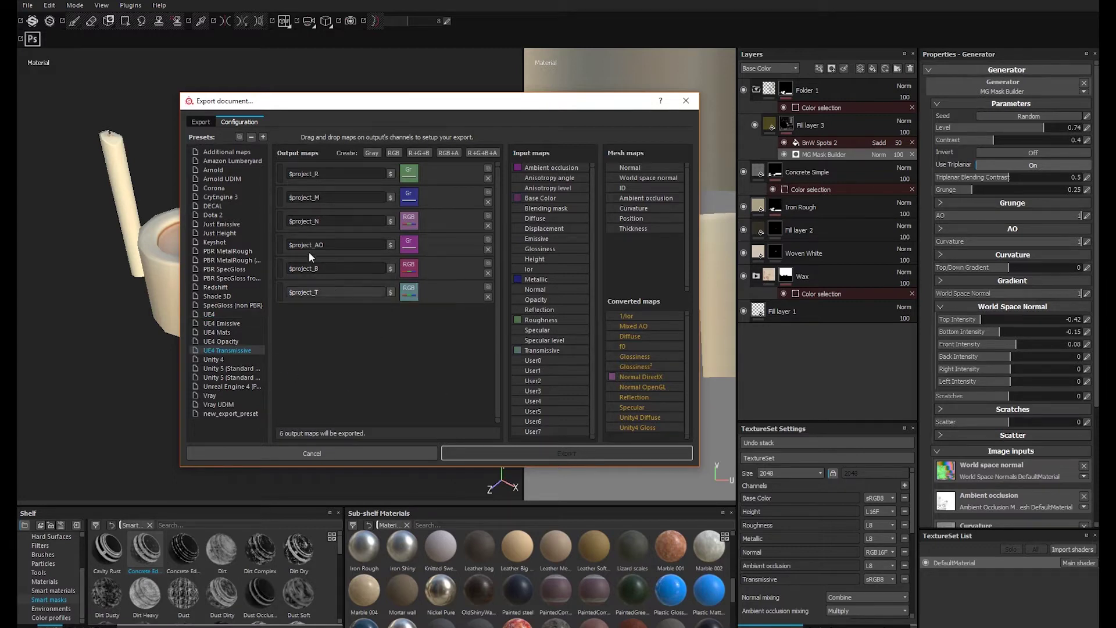
Step: Set the export configuration to UE4 Transmissive and expand DefaultMaterial's list of output textures
{"action": "left_click", "coordinate": [201, 122]}
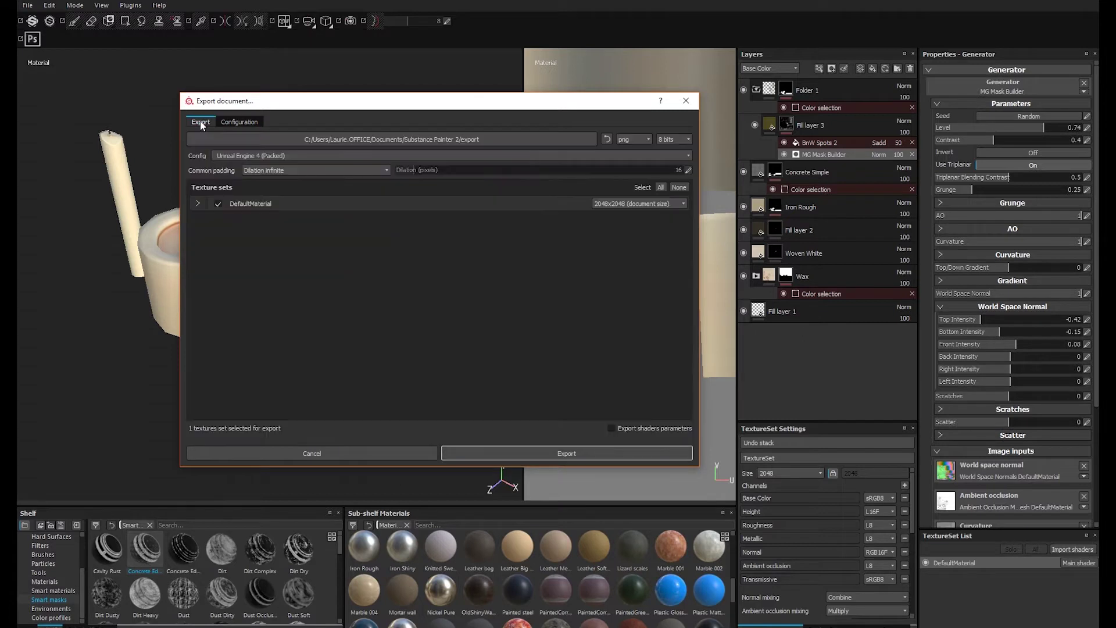
{"action": "left_click", "coordinate": [257, 156]}
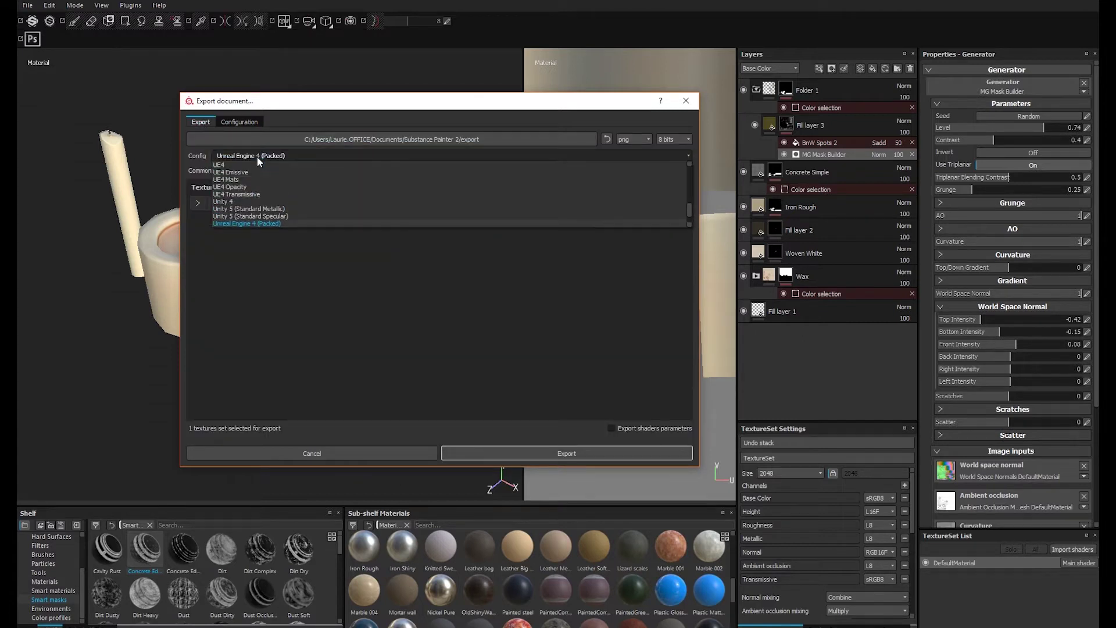
{"action": "left_click", "coordinate": [248, 194]}
{"action": "left_click", "coordinate": [198, 204]}
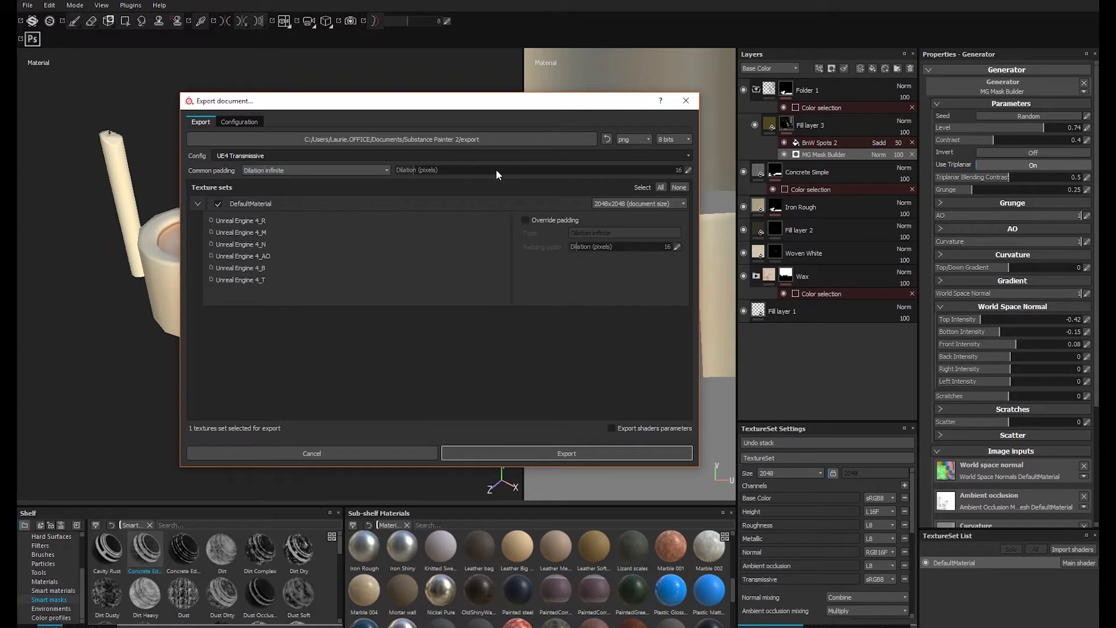
Step: Check the file format and DefaultMaterial texture size options for the export, and cancel the export
{"action": "left_click", "coordinate": [645, 138]}
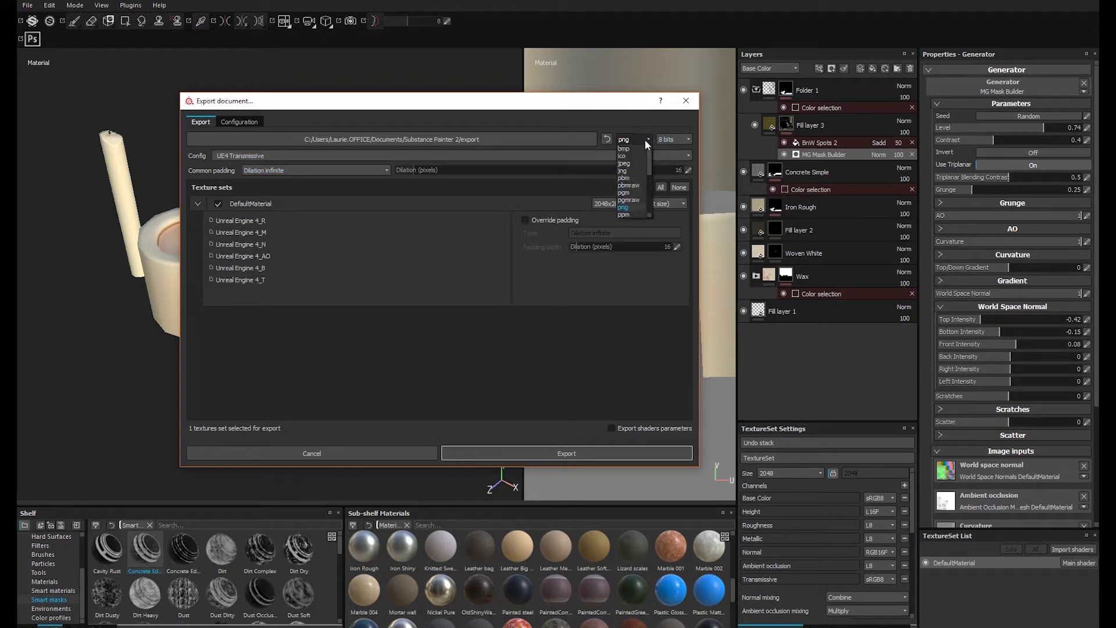
{"action": "left_click", "coordinate": [644, 139]}
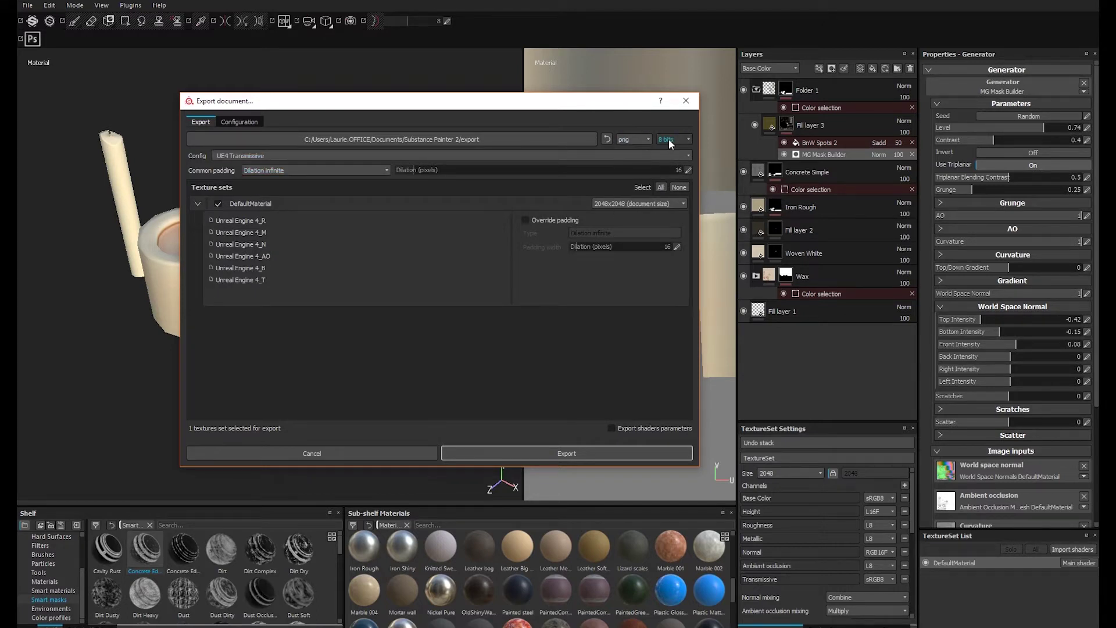
{"action": "left_click", "coordinate": [626, 204]}
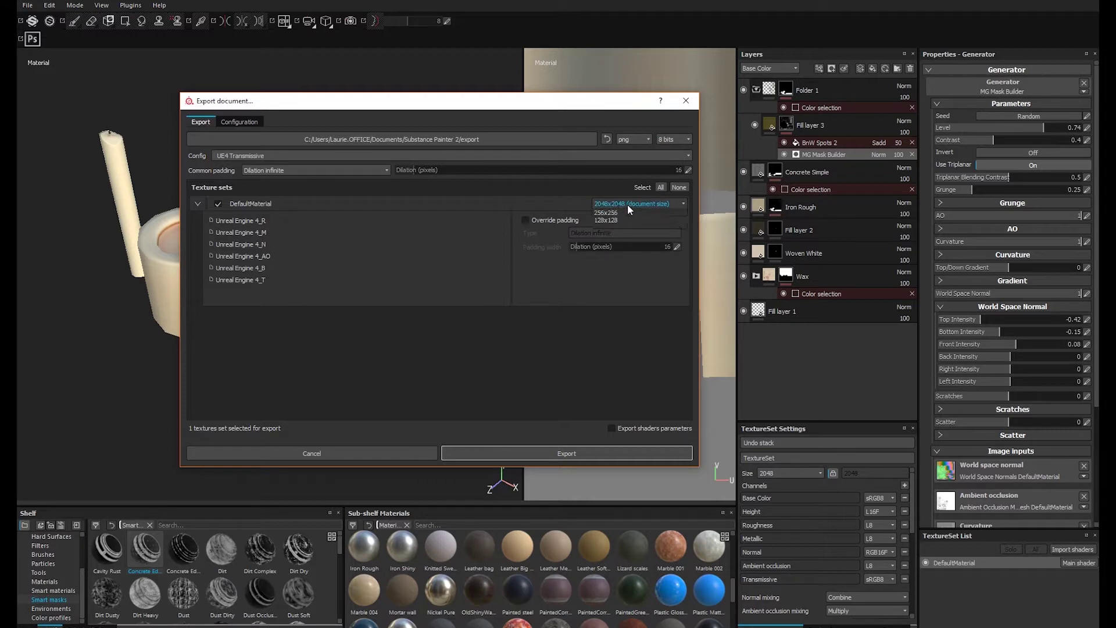
{"action": "left_click", "coordinate": [398, 338]}
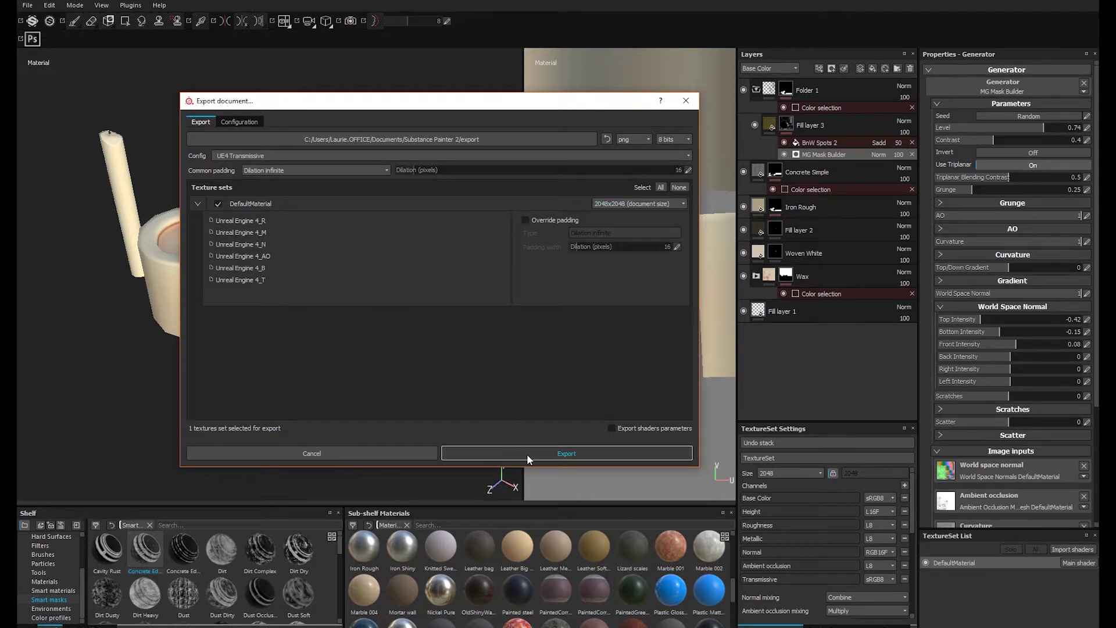
{"action": "left_click", "coordinate": [351, 456]}
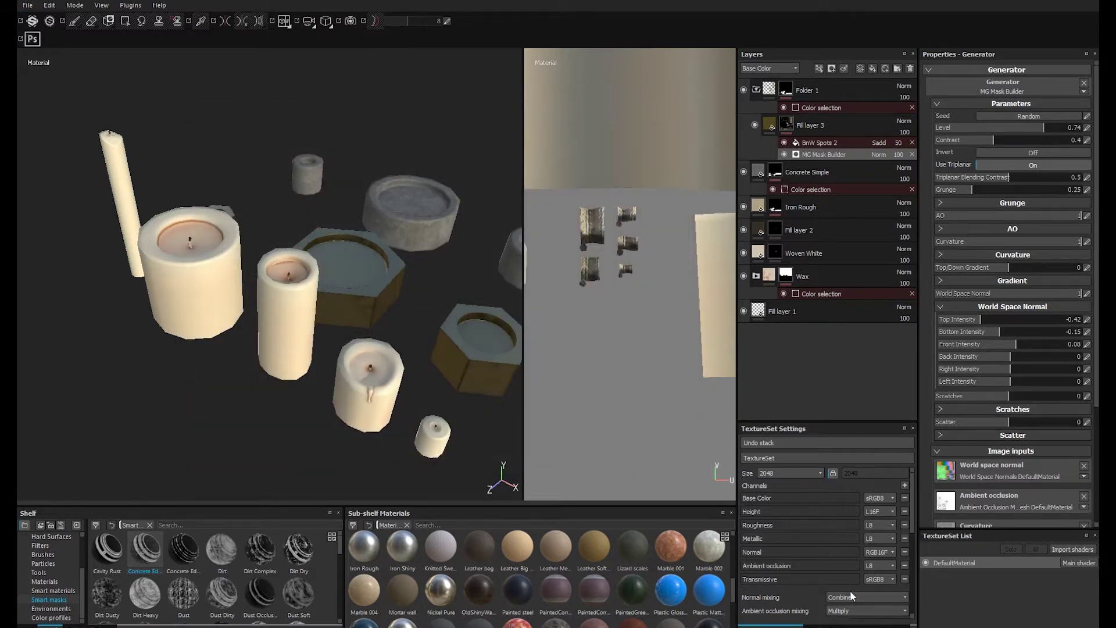
Step: Bake all additional maps for DefaultMaterial with the output size set to 4096
{"action": "left_click_drag", "start_coordinate": [848, 422], "coordinate": [837, 262]}
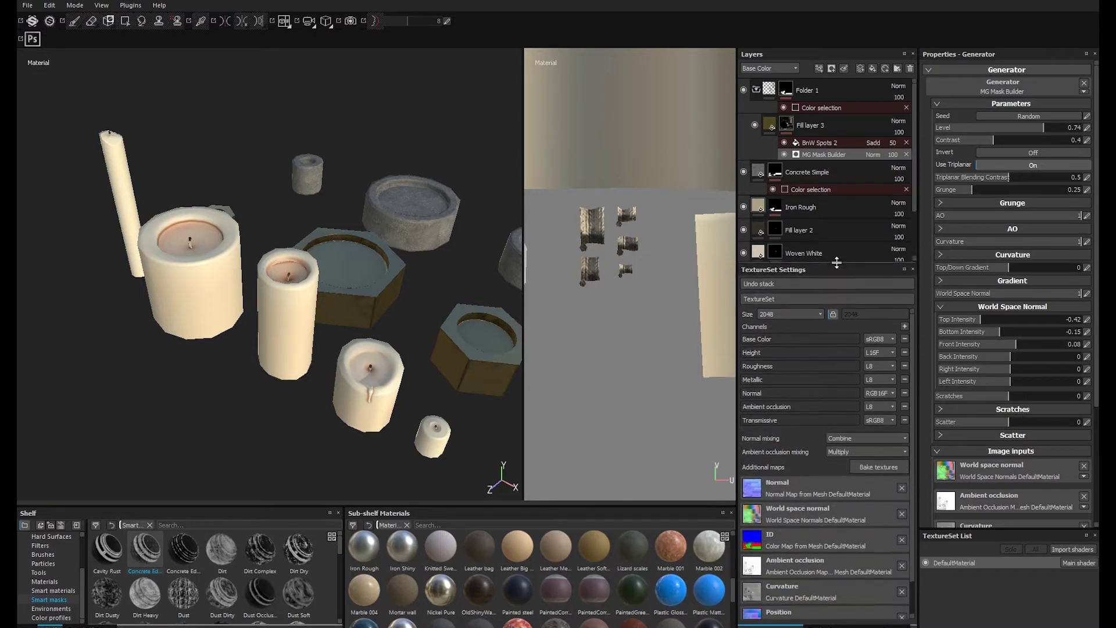
{"action": "left_click", "coordinate": [879, 466]}
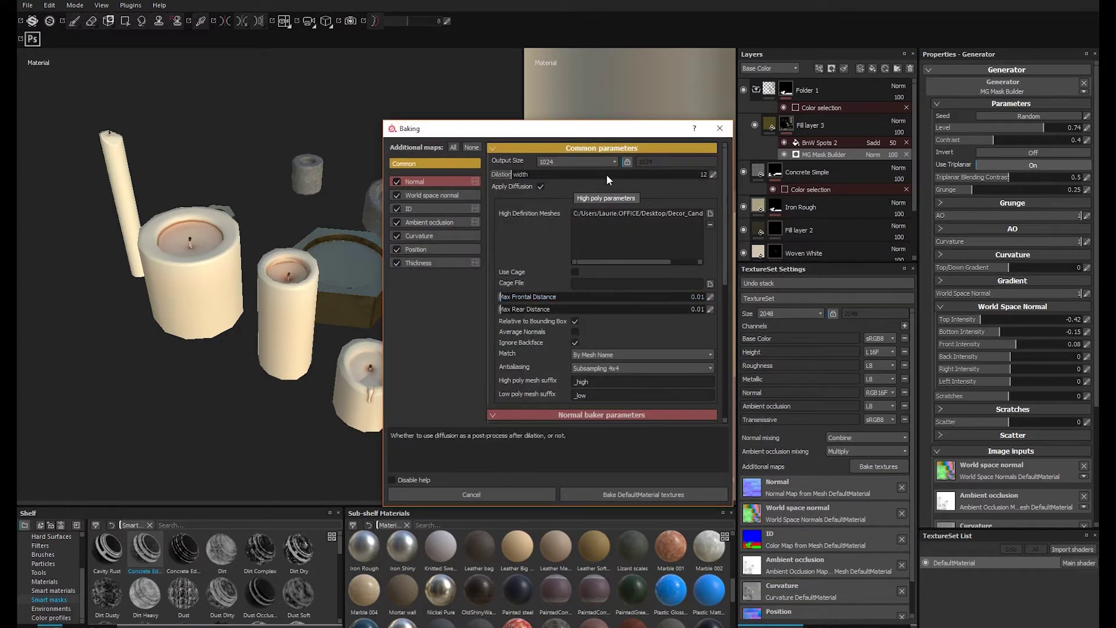
{"action": "left_click", "coordinate": [606, 161]}
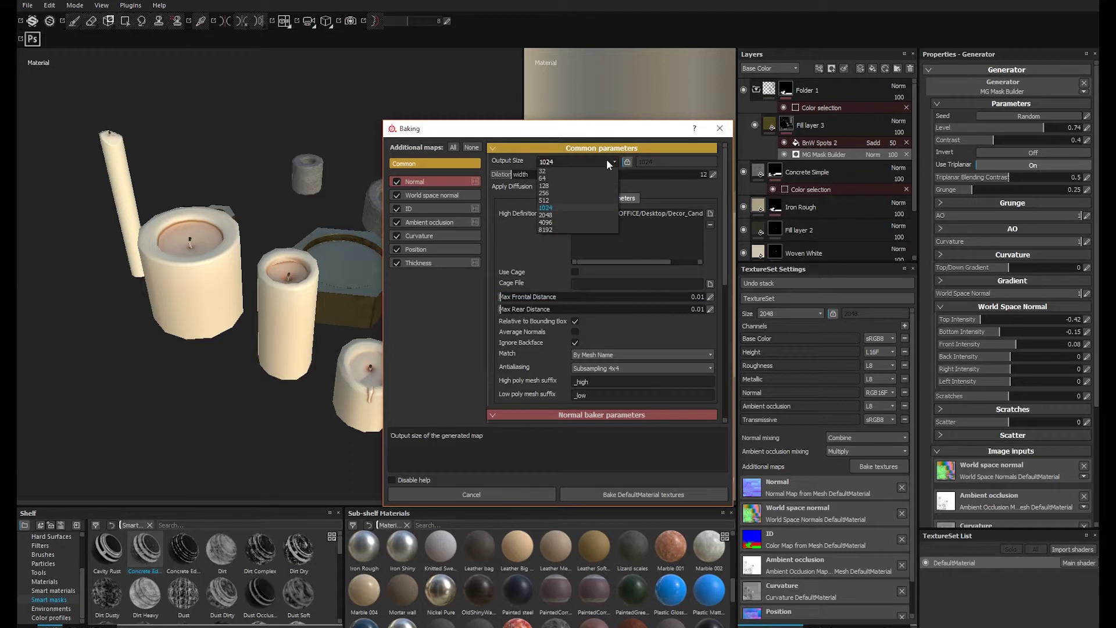
{"action": "left_click", "coordinate": [549, 223]}
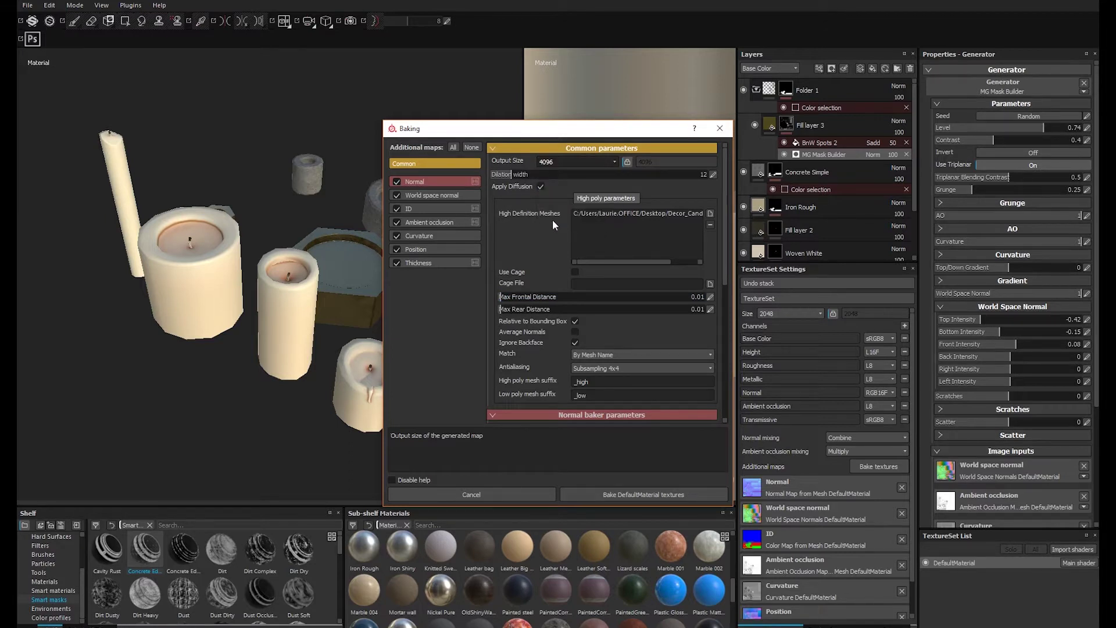
{"action": "left_click", "coordinate": [633, 493]}
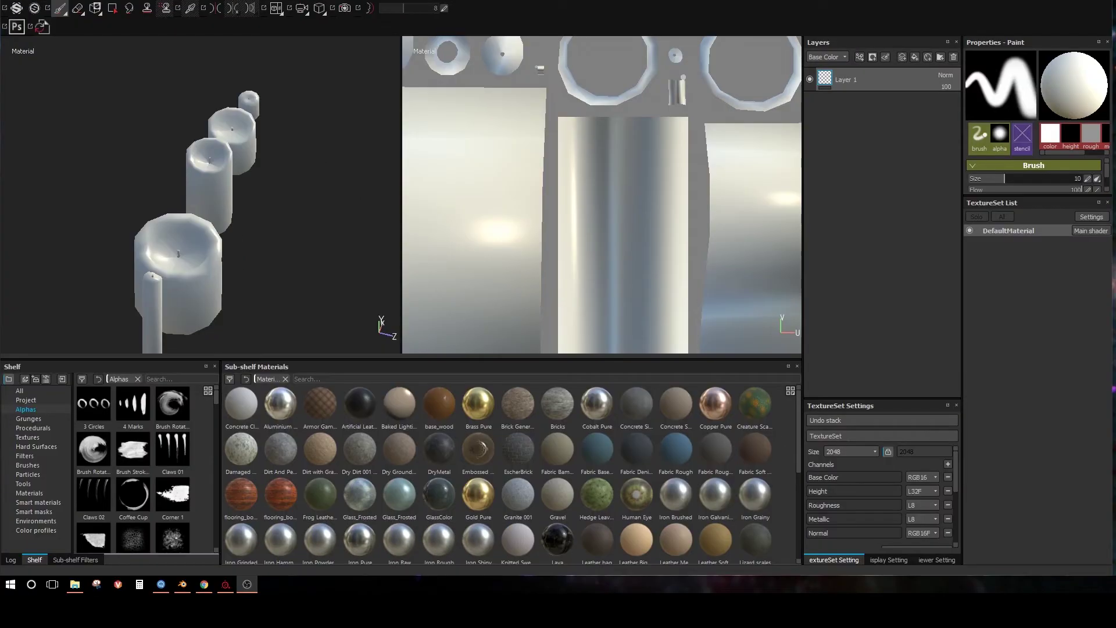
Step: Open the texture export settings, choose an export preset in place of PBR MetalRough and select the texture set's export size
{"action": "left_click", "coordinate": [11, 2]}
{"action": "left_click", "coordinate": [35, 151]}
{"action": "left_click", "coordinate": [379, 144]}
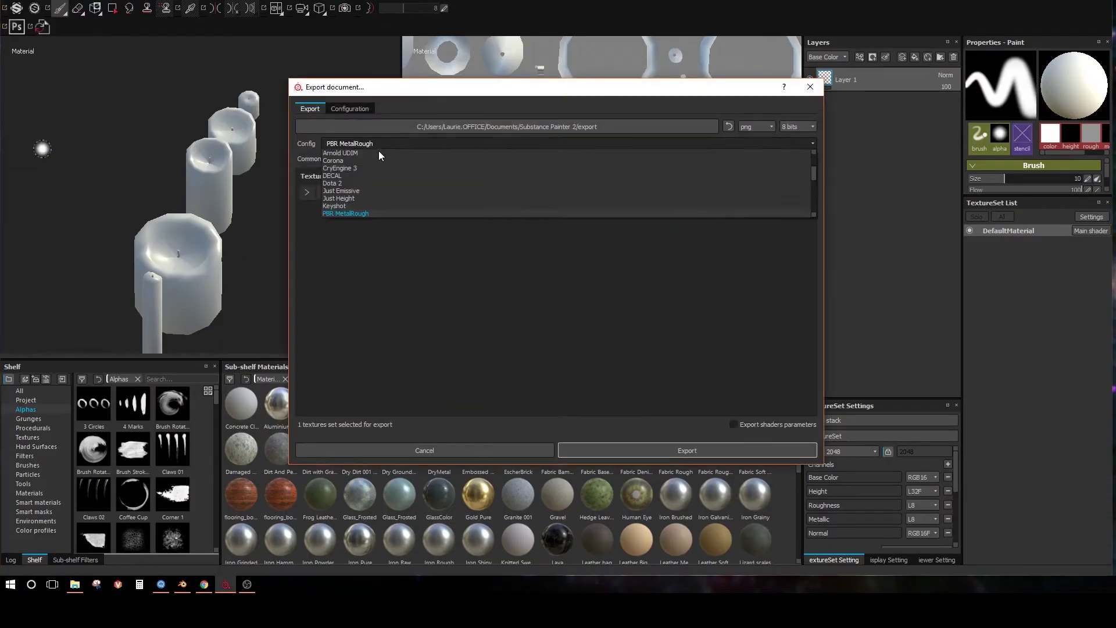
{"action": "scroll", "coordinate": [373, 174], "scroll_direction": "down", "scroll_amount": 3}
{"action": "left_click", "coordinate": [356, 204]}
{"action": "left_click", "coordinate": [756, 192]}
{"action": "left_click", "coordinate": [749, 211]}
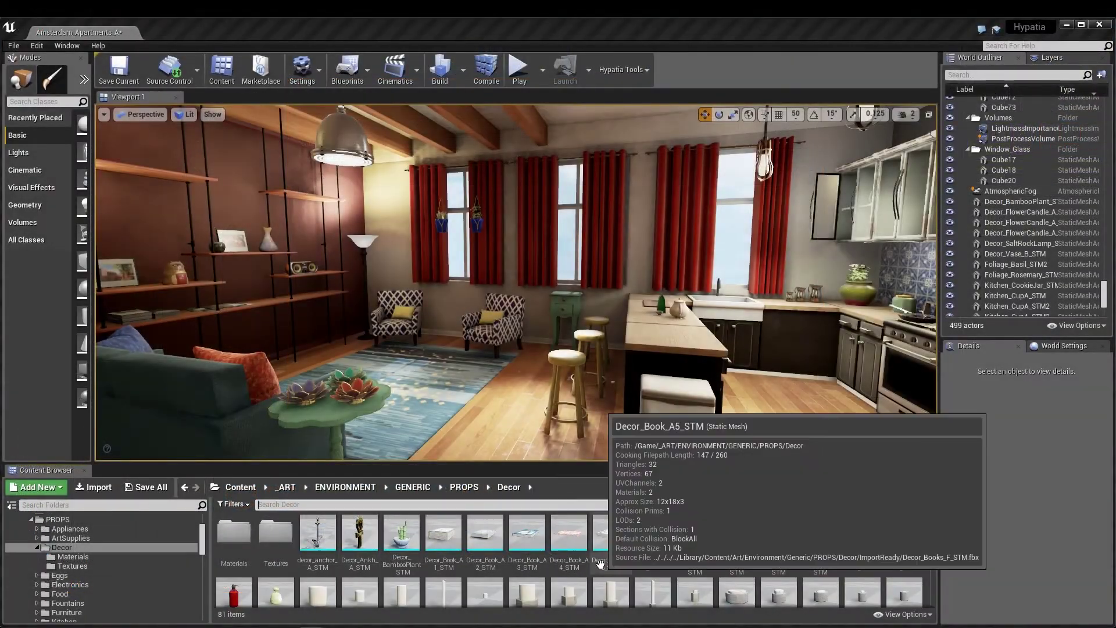
Step: Switch to Unreal Editor, browse the Decor assets, and open the file import window to view the textures before cancelling it
{"action": "scroll", "coordinate": [601, 564], "scroll_direction": "down", "scroll_amount": 1}
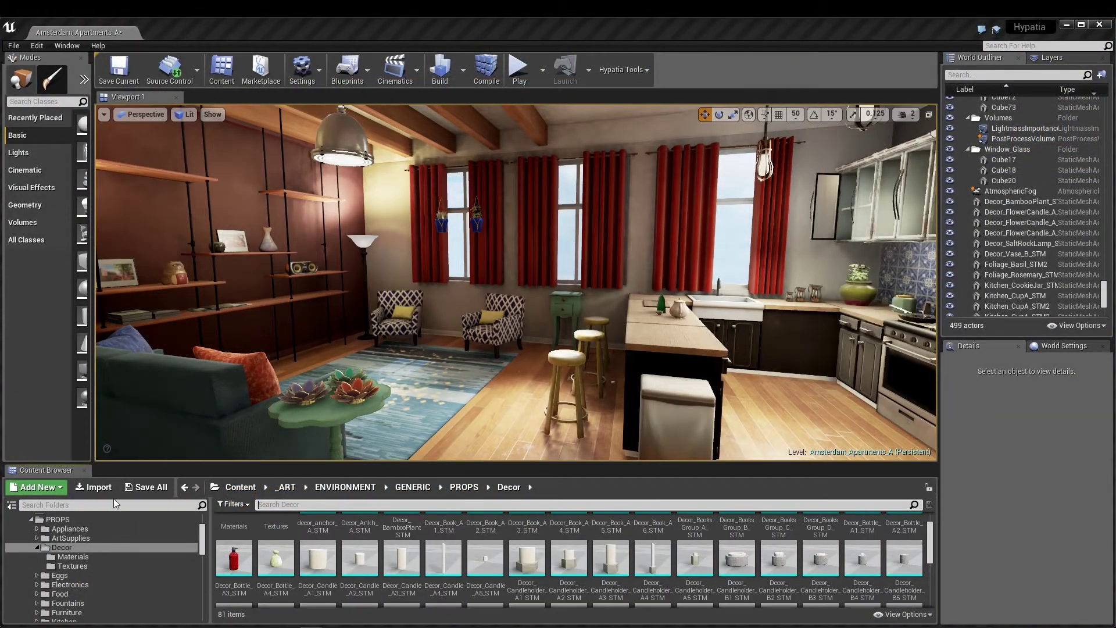
{"action": "left_click", "coordinate": [95, 487]}
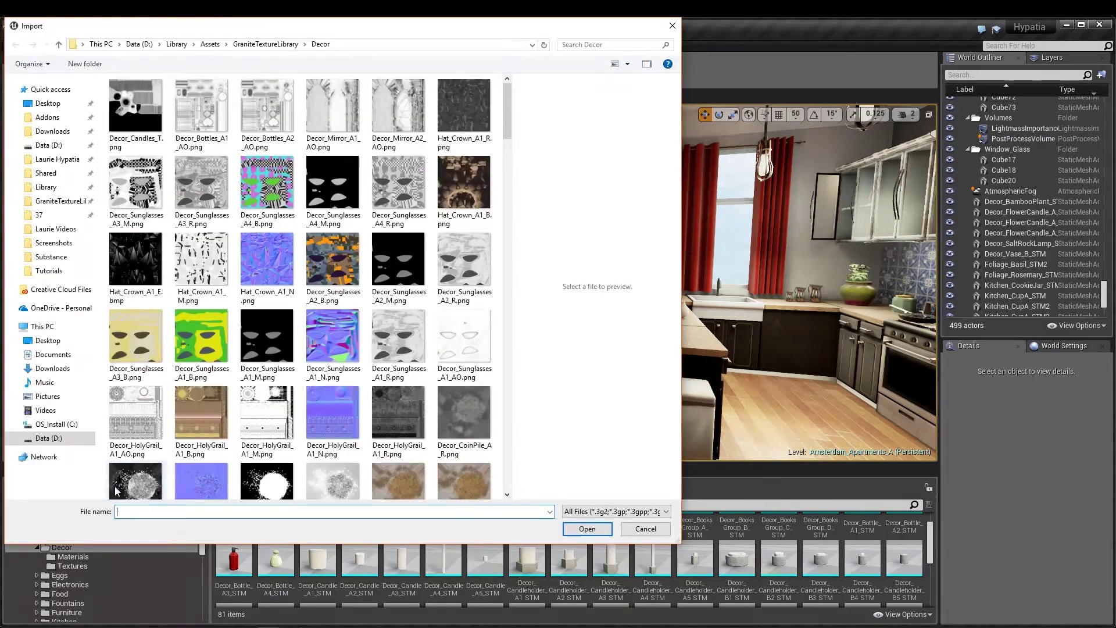
{"action": "left_click", "coordinate": [644, 529]}
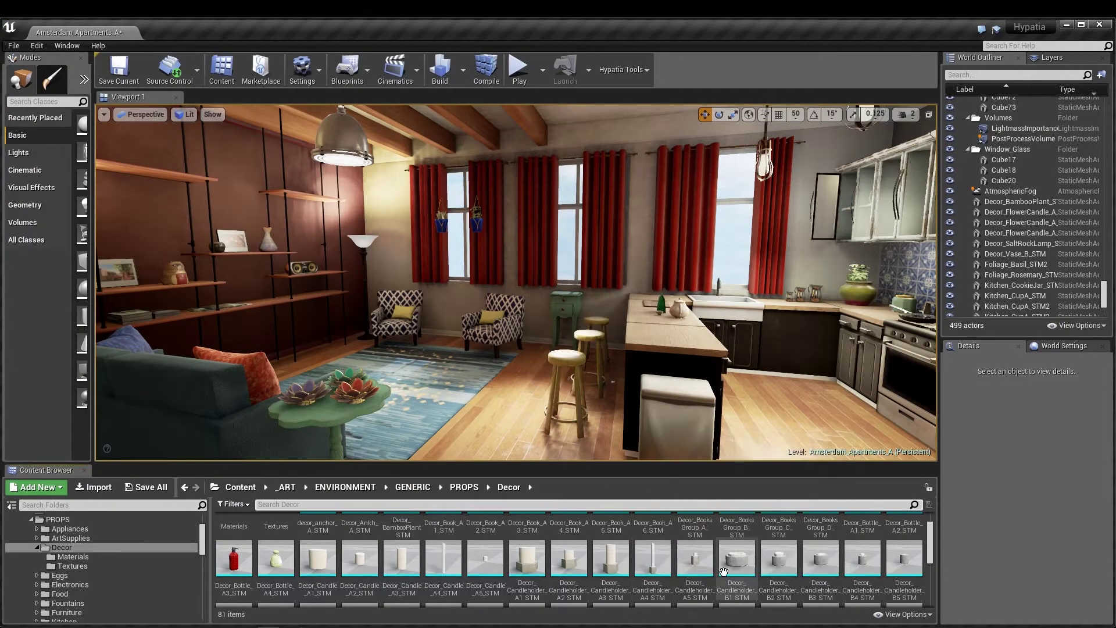
Step: Inspect the candleholder B2 static mesh in its own editor and close it
{"action": "left_click", "coordinate": [779, 559]}
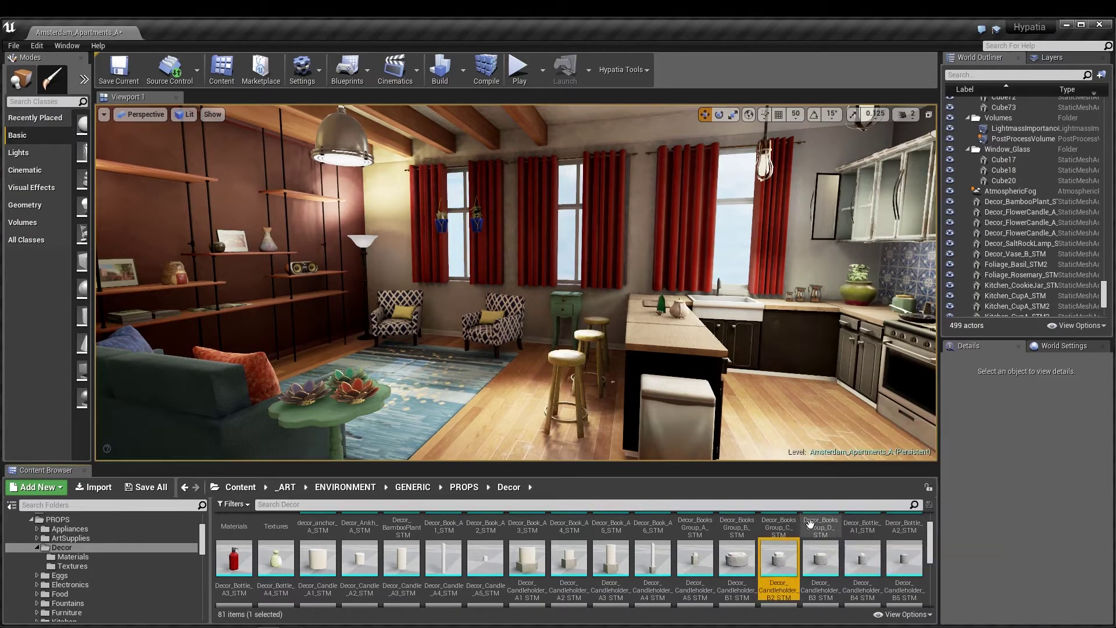
{"action": "double_click", "coordinate": [779, 559]}
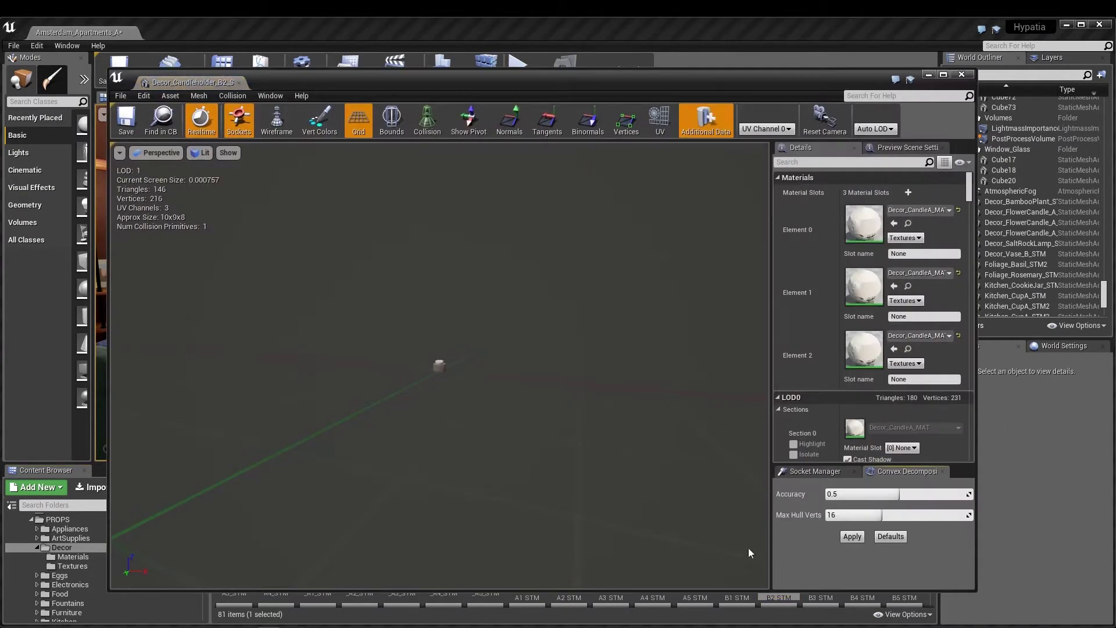
{"action": "scroll", "coordinate": [507, 426], "scroll_direction": "up", "scroll_amount": 2}
{"action": "scroll", "coordinate": [505, 425], "scroll_direction": "up", "scroll_amount": 1}
{"action": "scroll", "coordinate": [505, 426], "scroll_direction": "down", "scroll_amount": 5}
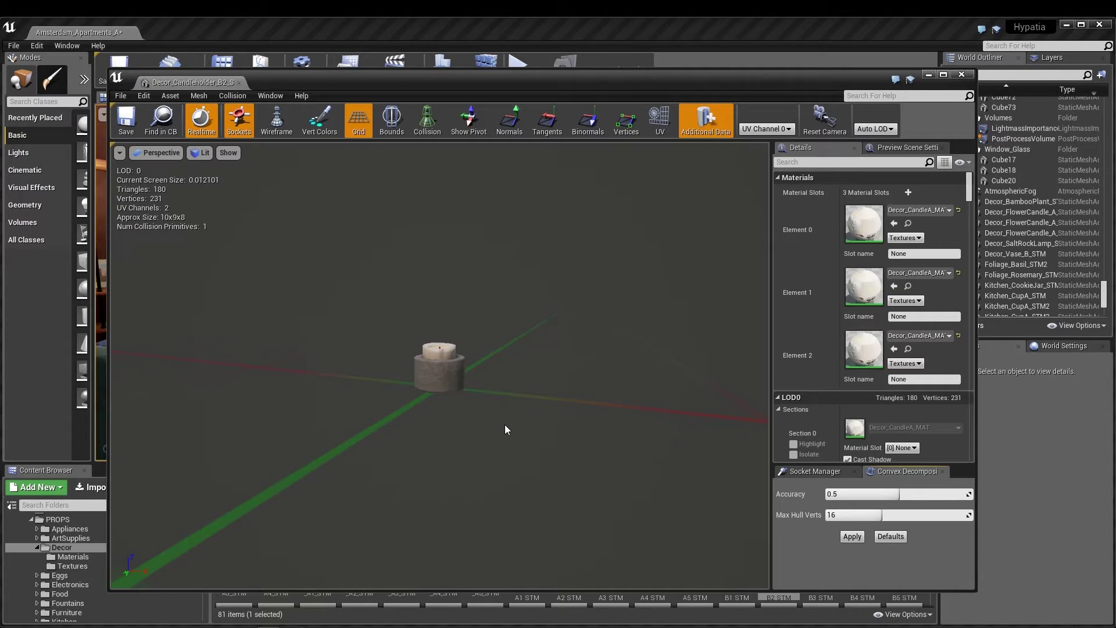
{"action": "left_click", "coordinate": [963, 75]}
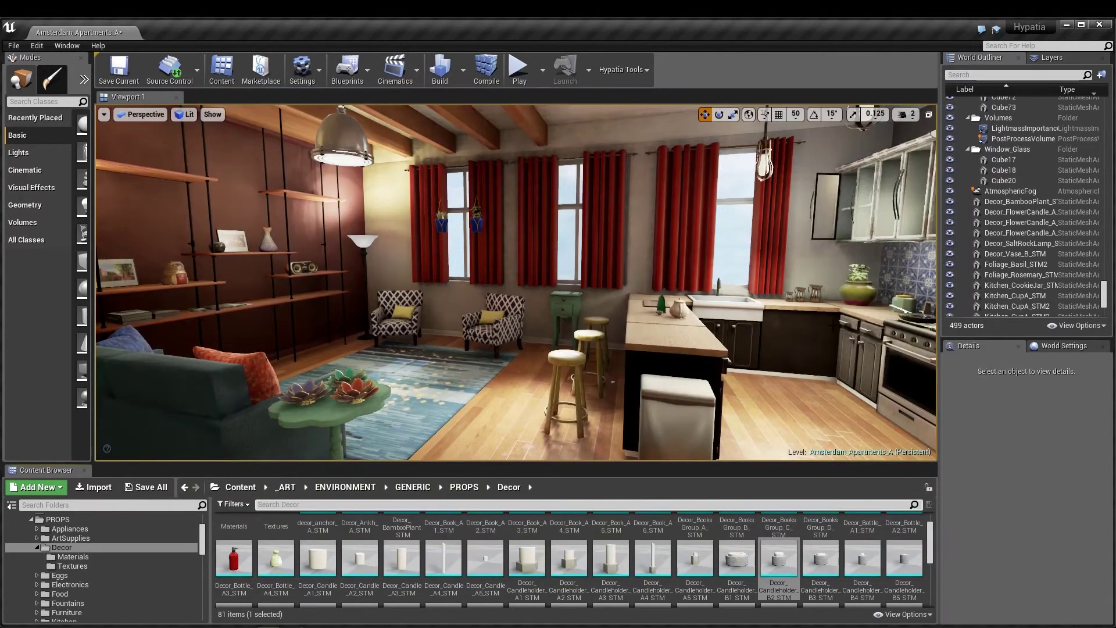
Step: Create a new material named DemoCandle in the Decor Materials folder and open it for editing
{"action": "left_click", "coordinate": [89, 557]}
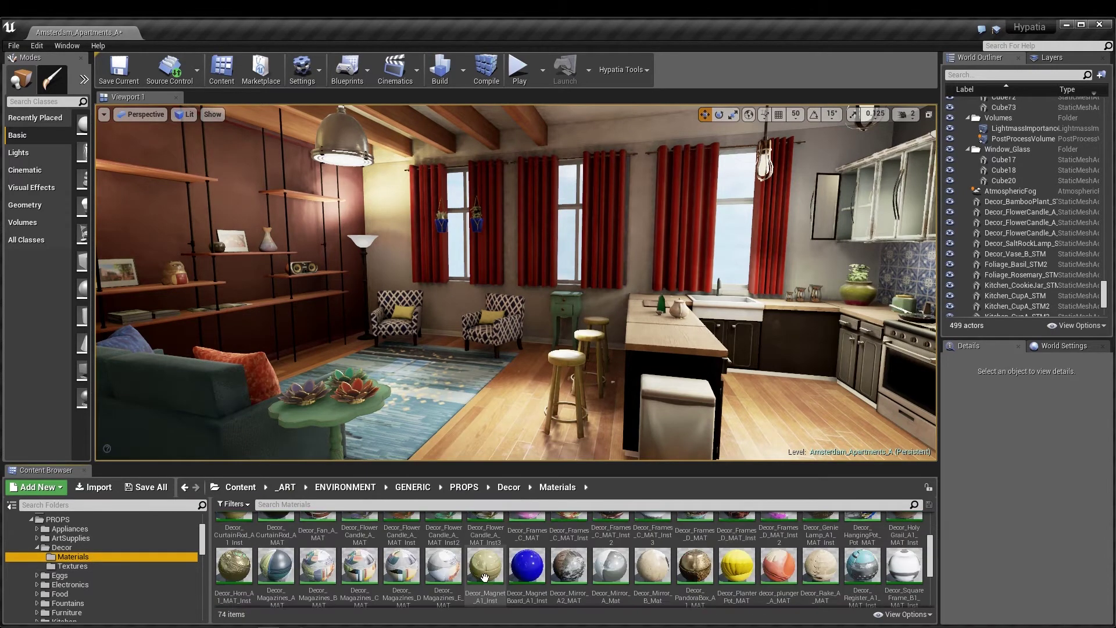
{"action": "scroll", "coordinate": [484, 576], "scroll_direction": "down", "scroll_amount": 5}
{"action": "right_click", "coordinate": [520, 578]}
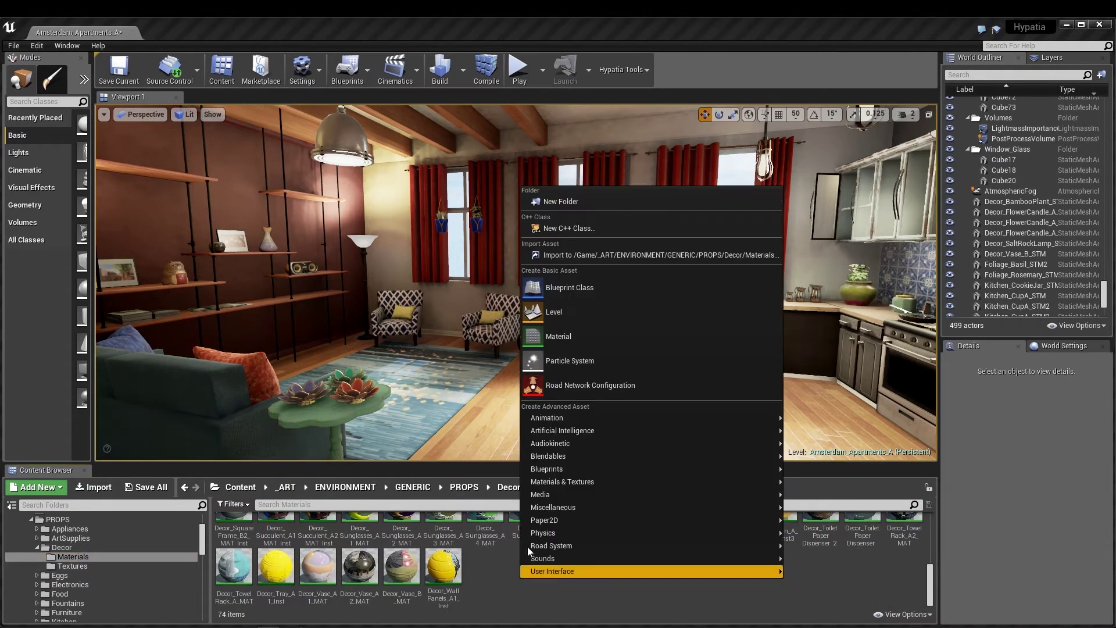
{"action": "left_click", "coordinate": [559, 337]}
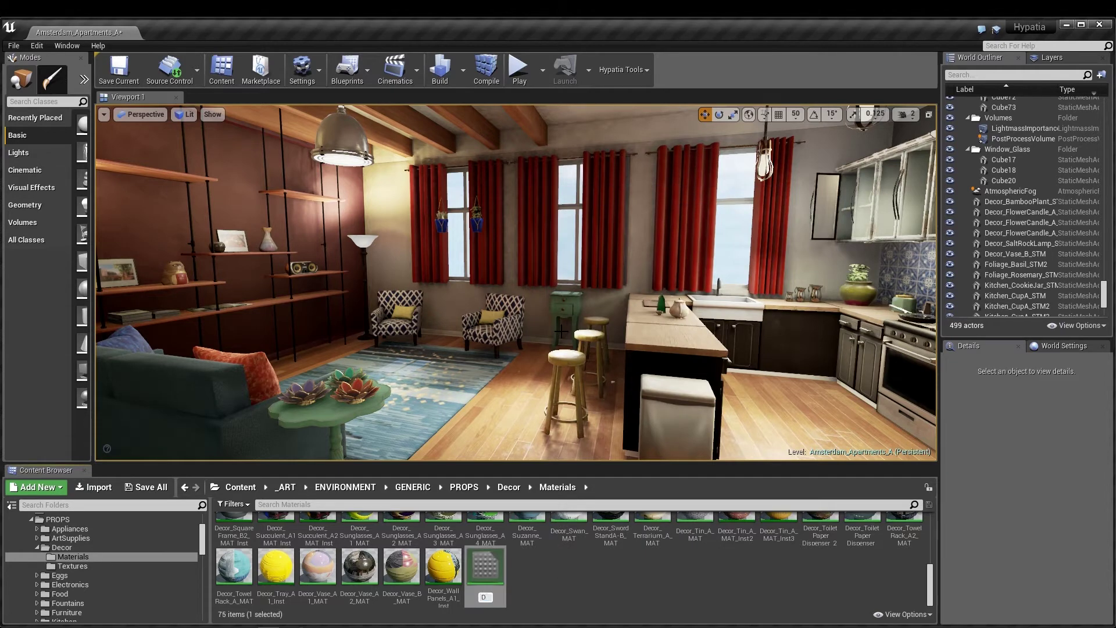
{"action": "type", "text": "DemoCandle"}
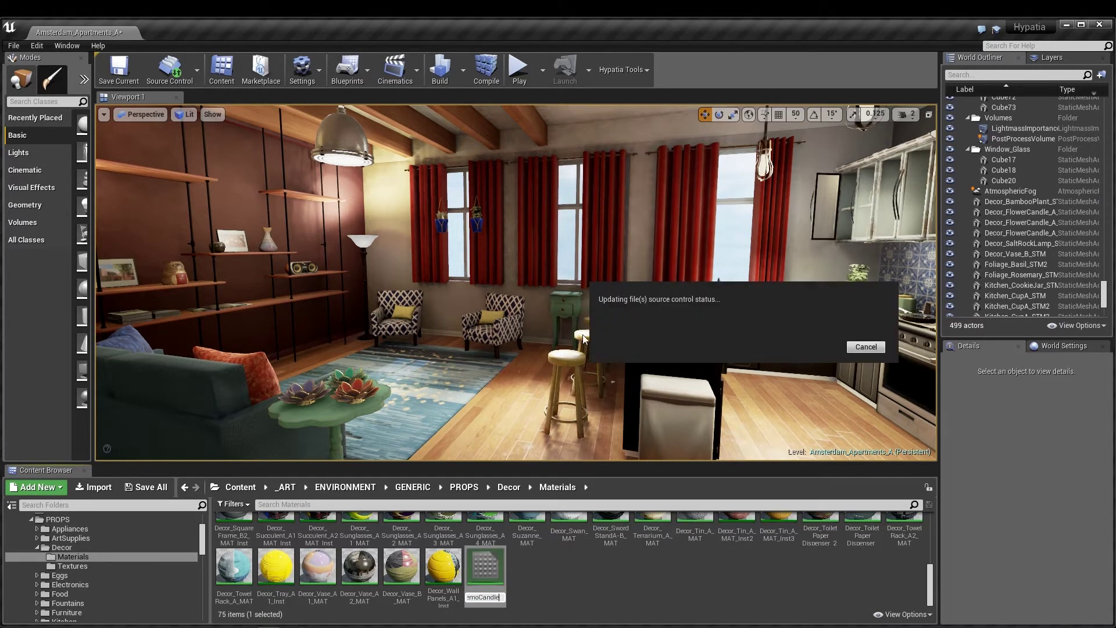
{"action": "double_click", "coordinate": [484, 565]}
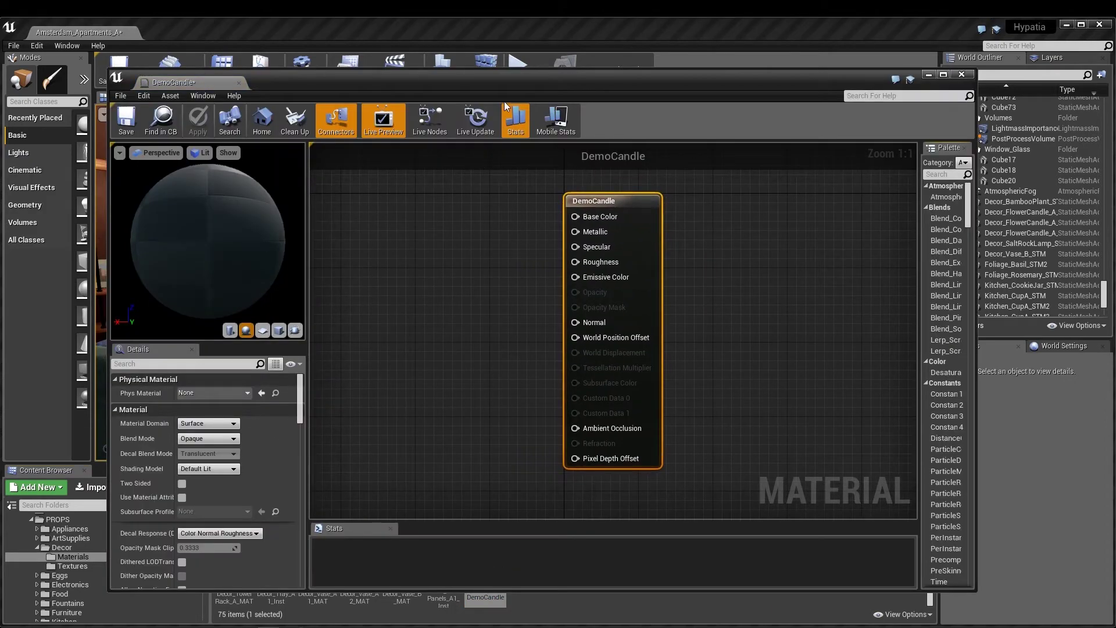
Step: Filter the Decor textures for "candle" and add the six Decor_Candles textures, AO, B, M, N, R and T, to the DemoCandle graph
{"action": "left_click_drag", "start_coordinate": [498, 86], "coordinate": [573, 33]}
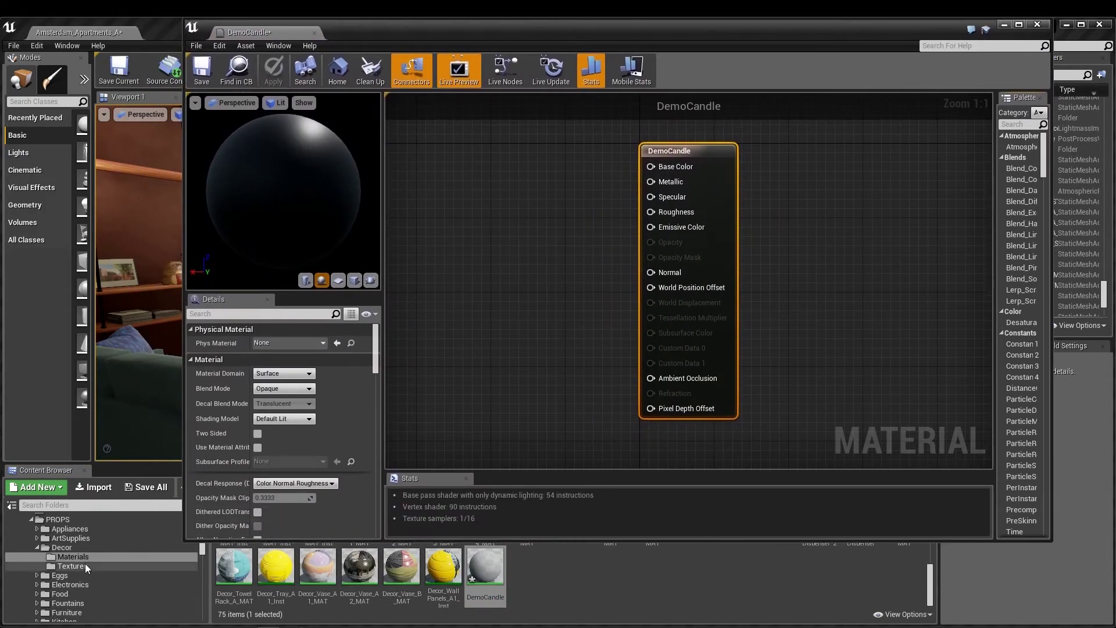
{"action": "left_click", "coordinate": [85, 564]}
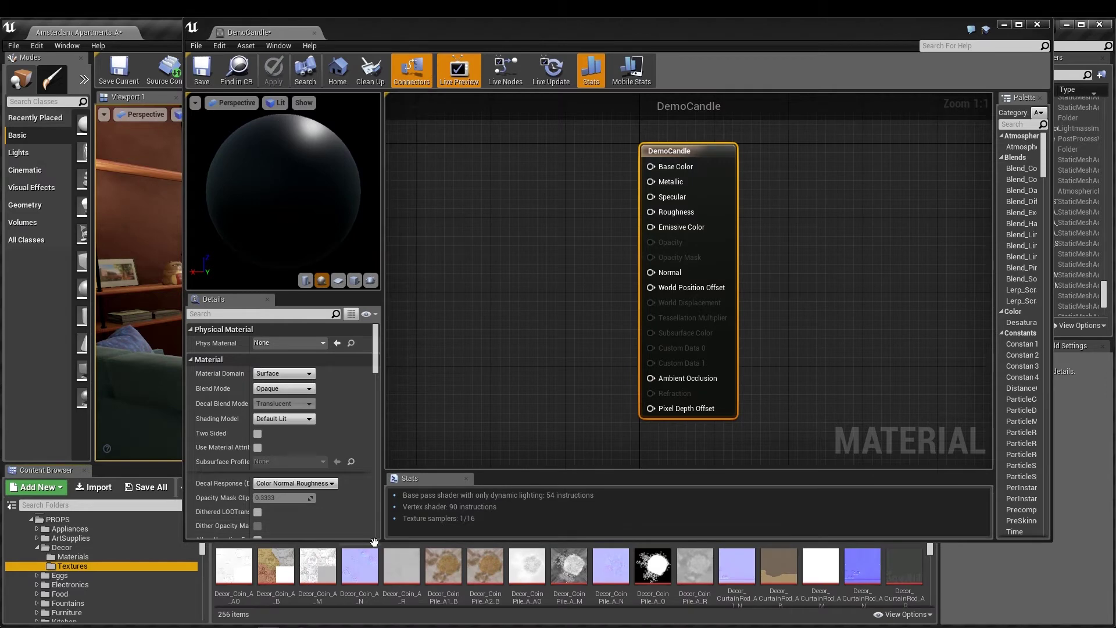
{"action": "left_click_drag", "start_coordinate": [410, 542], "coordinate": [406, 460]}
{"action": "left_click", "coordinate": [383, 504]}
{"action": "type", "text": "ca"}
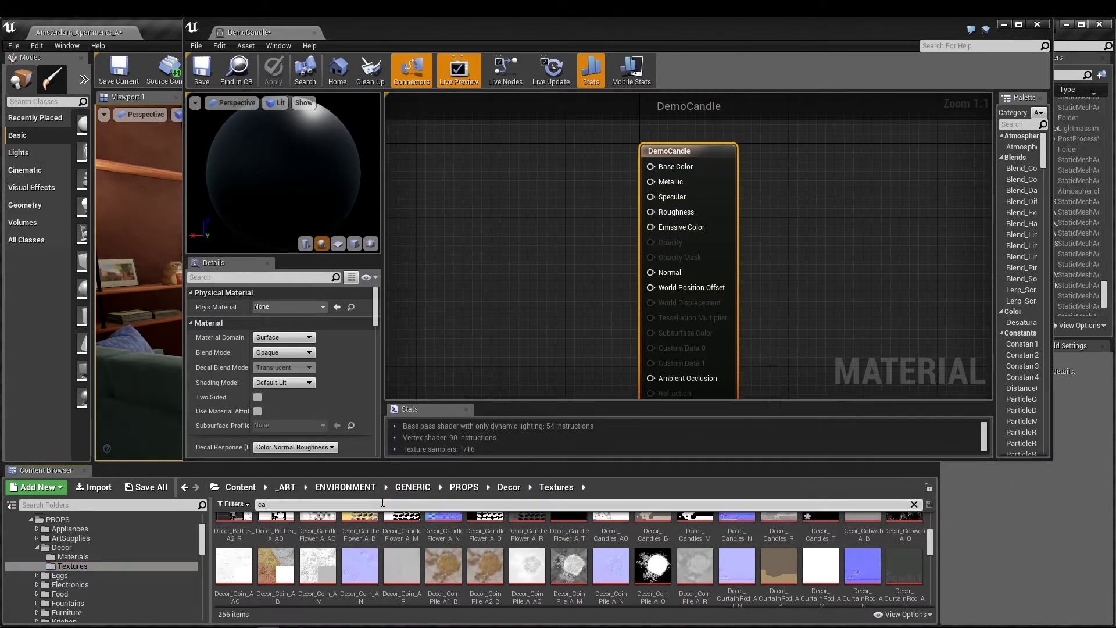
{"action": "type", "text": "ndle"}
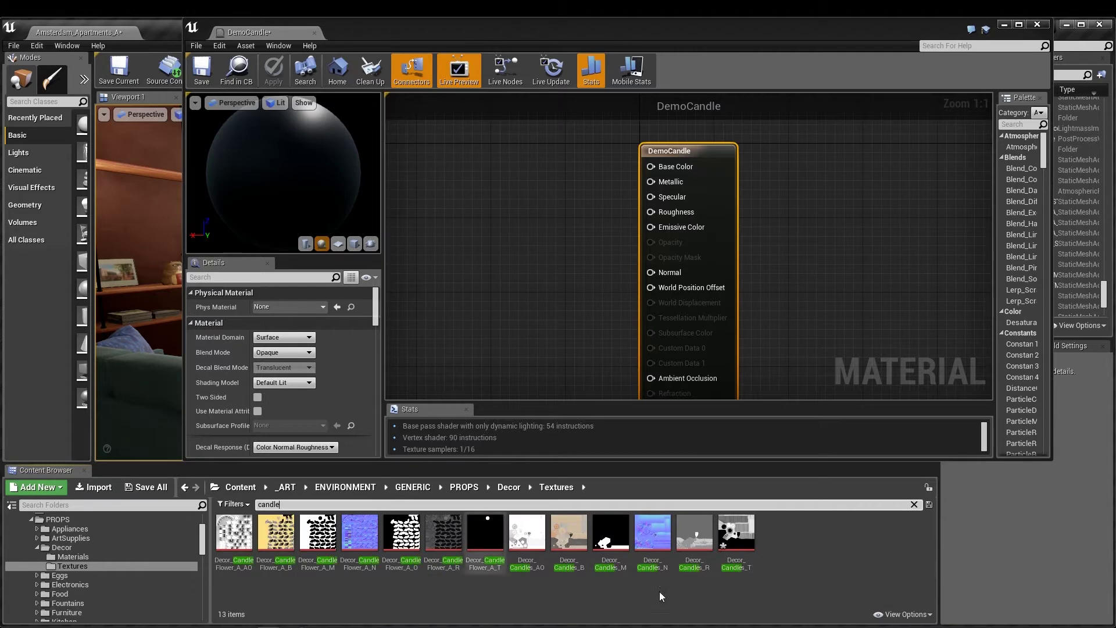
{"action": "left_click", "coordinate": [527, 532]}
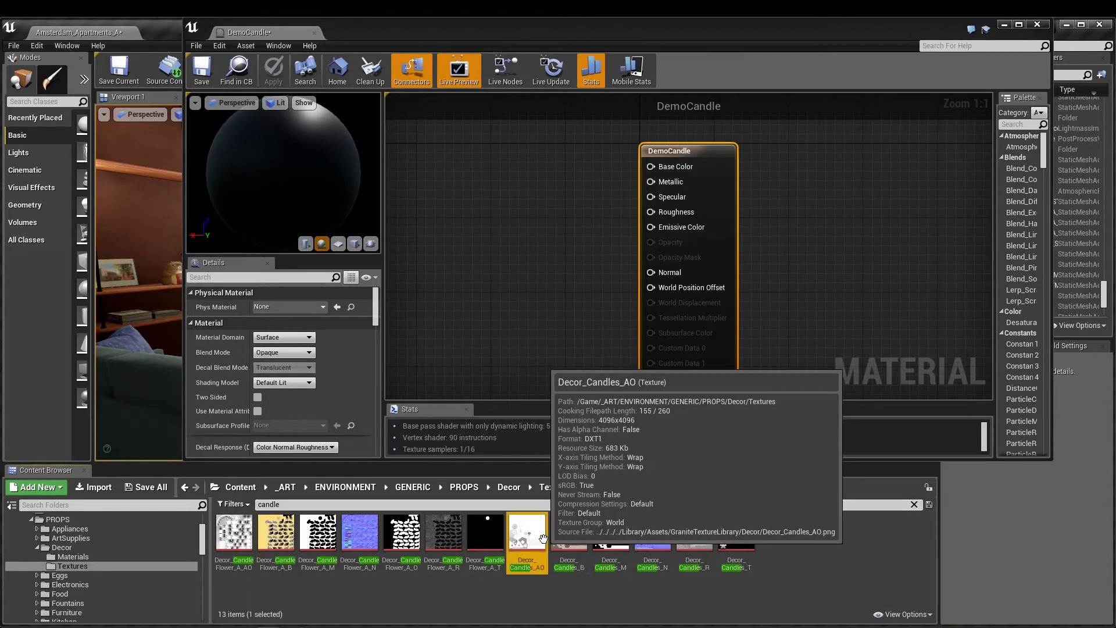
{"action": "left_click", "coordinate": [737, 544], "text": "shift"}
{"action": "left_click_drag", "start_coordinate": [737, 544], "coordinate": [519, 224]}
{"action": "left_click_drag", "start_coordinate": [687, 461], "coordinate": [689, 596]}
Step: Move the result node clear of the samples and connect Decor_Candles AO to Ambient Occlusion, B to Base Color and M to Metallic
{"action": "left_click", "coordinate": [680, 157]}
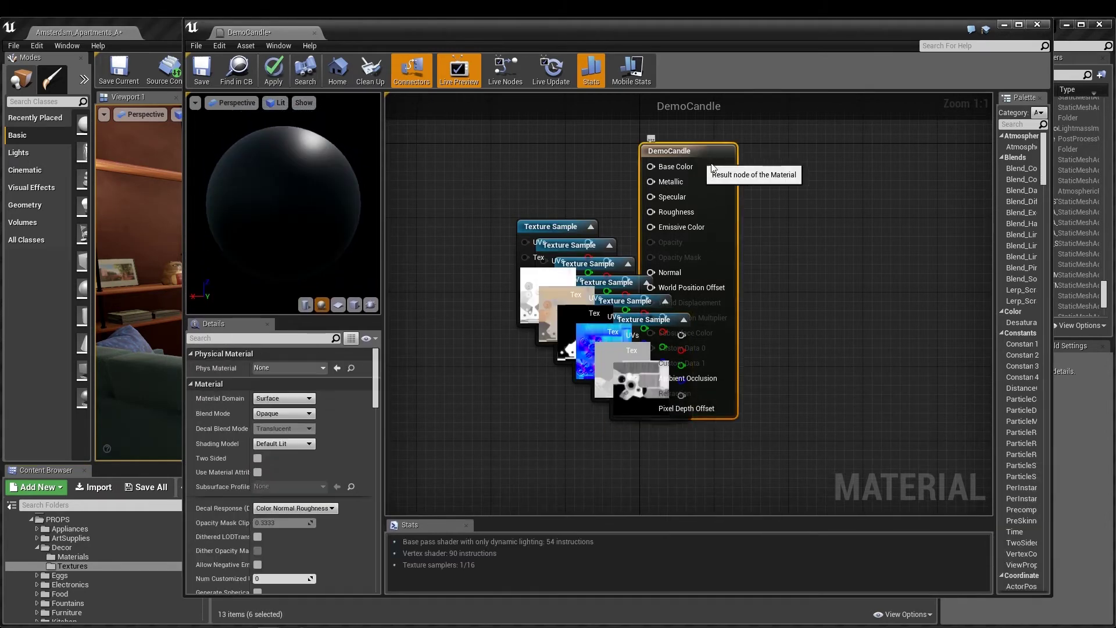
{"action": "left_click_drag", "start_coordinate": [680, 158], "coordinate": [865, 172]}
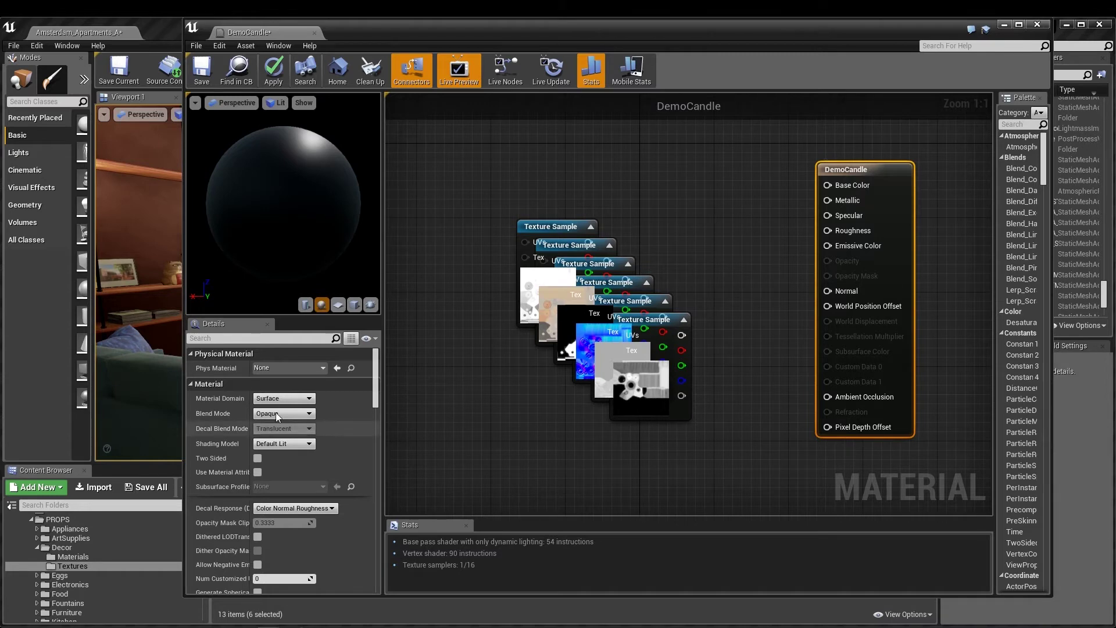
{"action": "left_click_drag", "start_coordinate": [560, 220], "coordinate": [824, 395]}
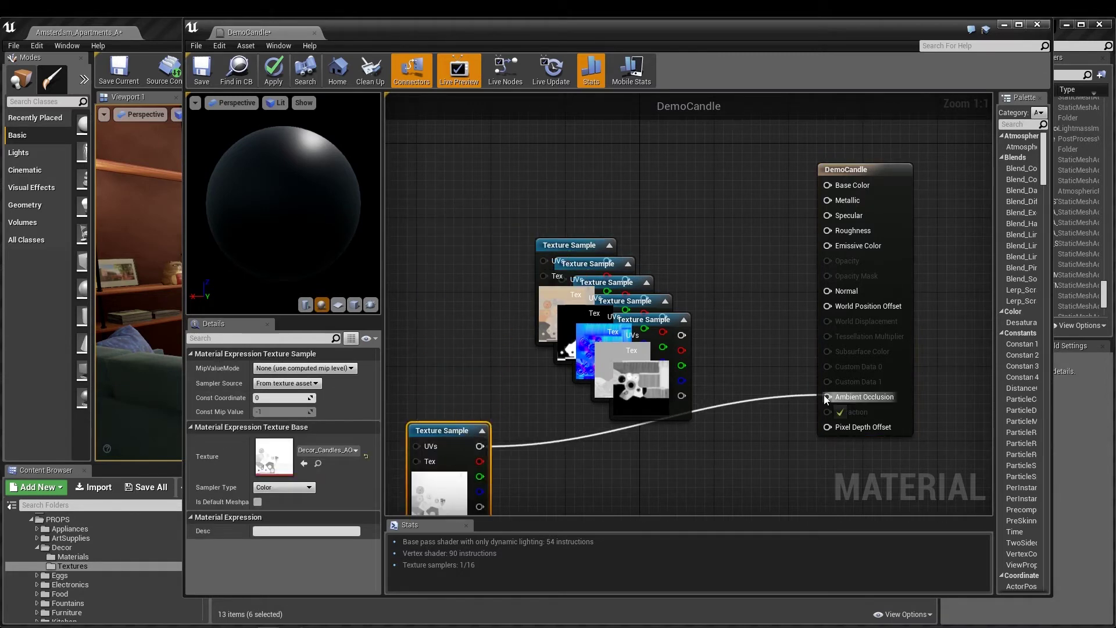
{"action": "left_click_drag", "start_coordinate": [570, 243], "coordinate": [828, 185]}
{"action": "left_click_drag", "start_coordinate": [589, 262], "coordinate": [828, 200]}
Step: Spread out the remaining texture samples and connect Decor_Candles_N to Normal and Decor_Candles_R to Roughness
{"action": "left_click_drag", "start_coordinate": [619, 280], "coordinate": [621, 215]}
{"action": "left_click_drag", "start_coordinate": [647, 233], "coordinate": [827, 291]}
{"action": "right_click_drag", "start_coordinate": [722, 340], "coordinate": [756, 284]}
{"action": "left_click_drag", "start_coordinate": [673, 263], "coordinate": [643, 447]}
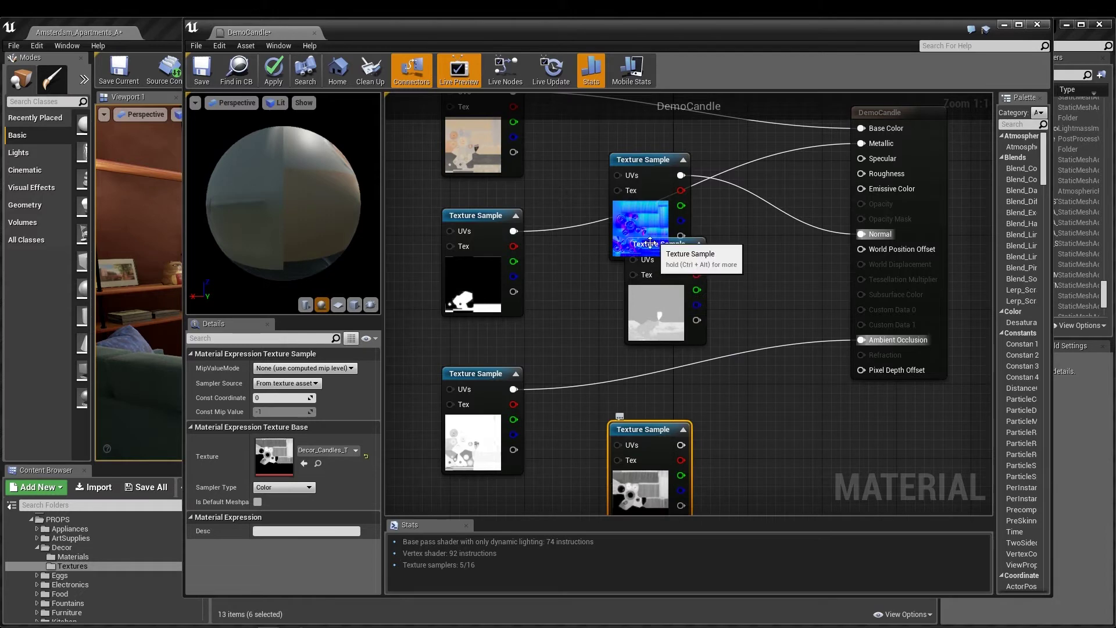
{"action": "left_click_drag", "start_coordinate": [652, 247], "coordinate": [860, 176]}
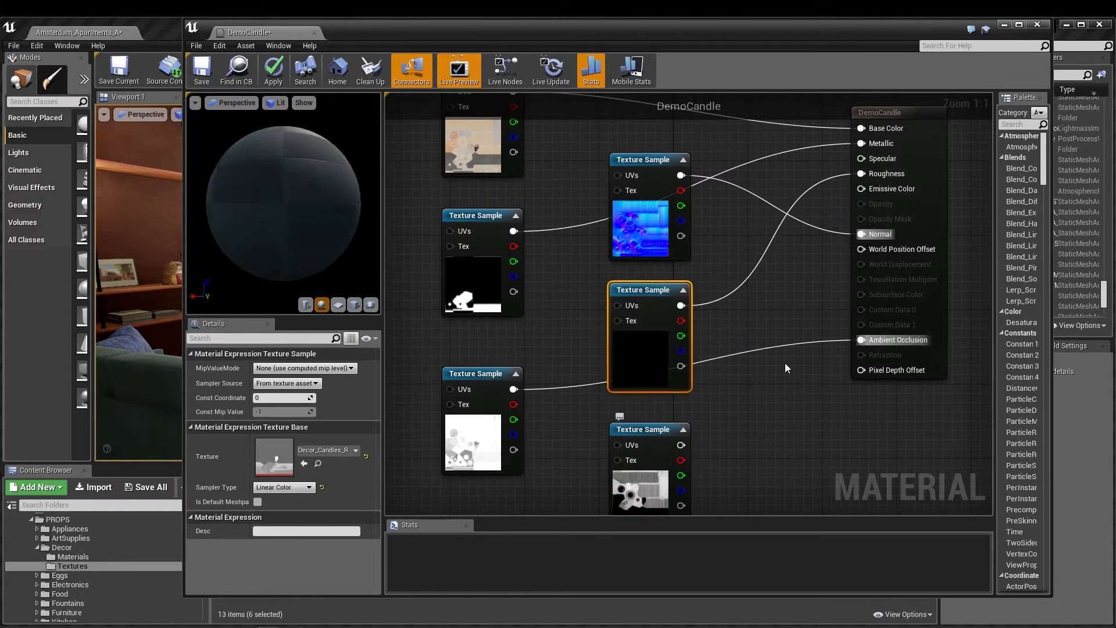
Step: Set the candleholder B2 static mesh from the Decor folder as the material's preview mesh and frame it up close
{"action": "scroll", "coordinate": [778, 373], "scroll_direction": "down", "scroll_amount": 5}
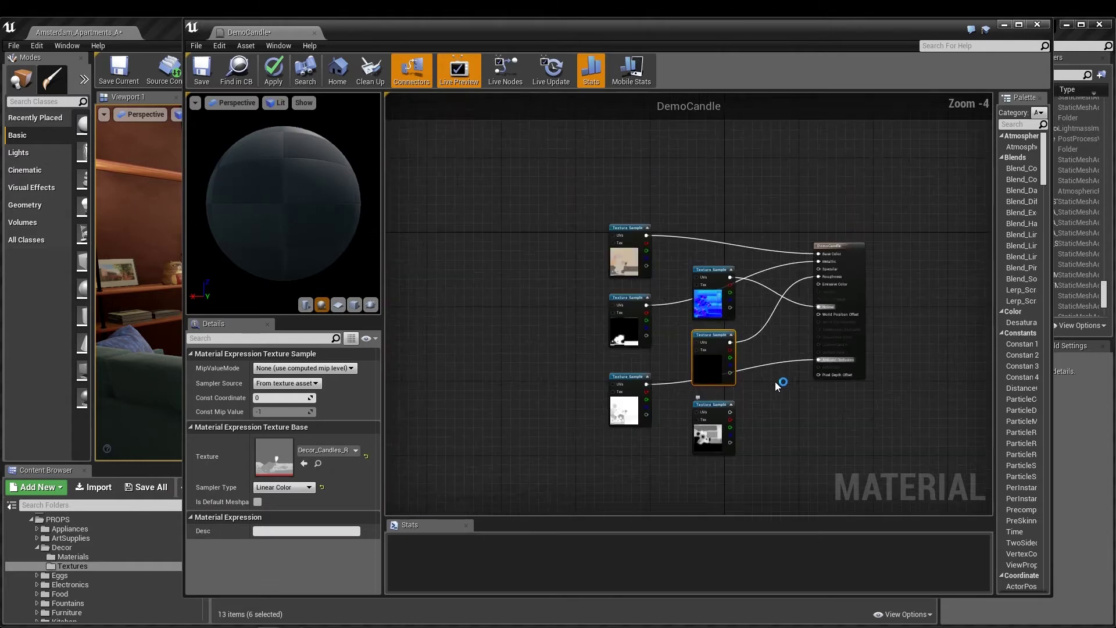
{"action": "right_click_drag", "start_coordinate": [799, 423], "coordinate": [797, 361]}
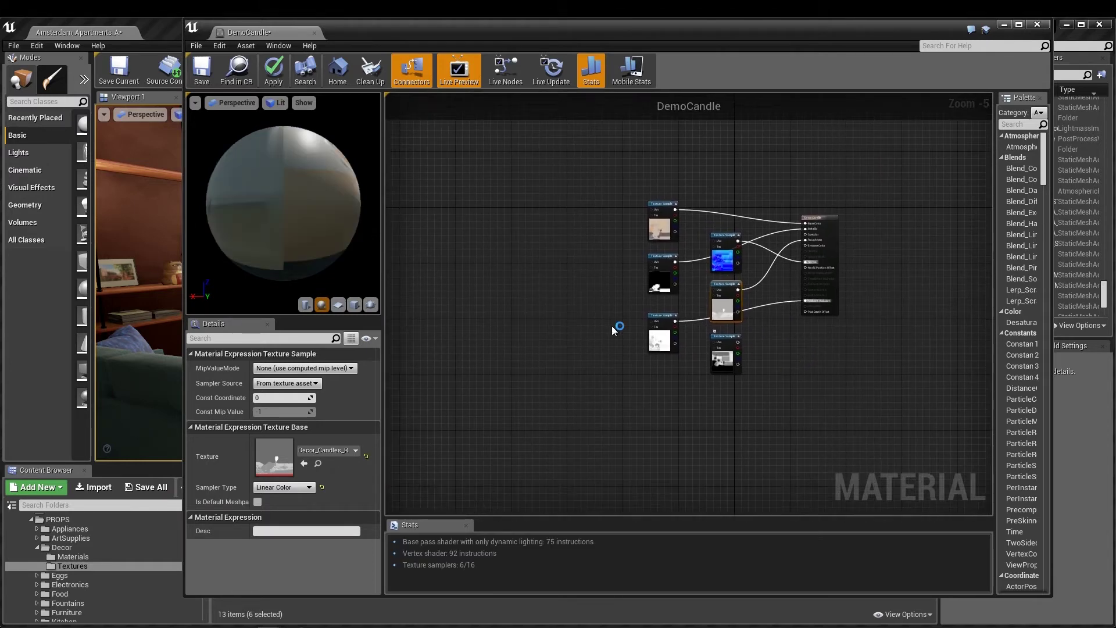
{"action": "left_click", "coordinate": [376, 310]}
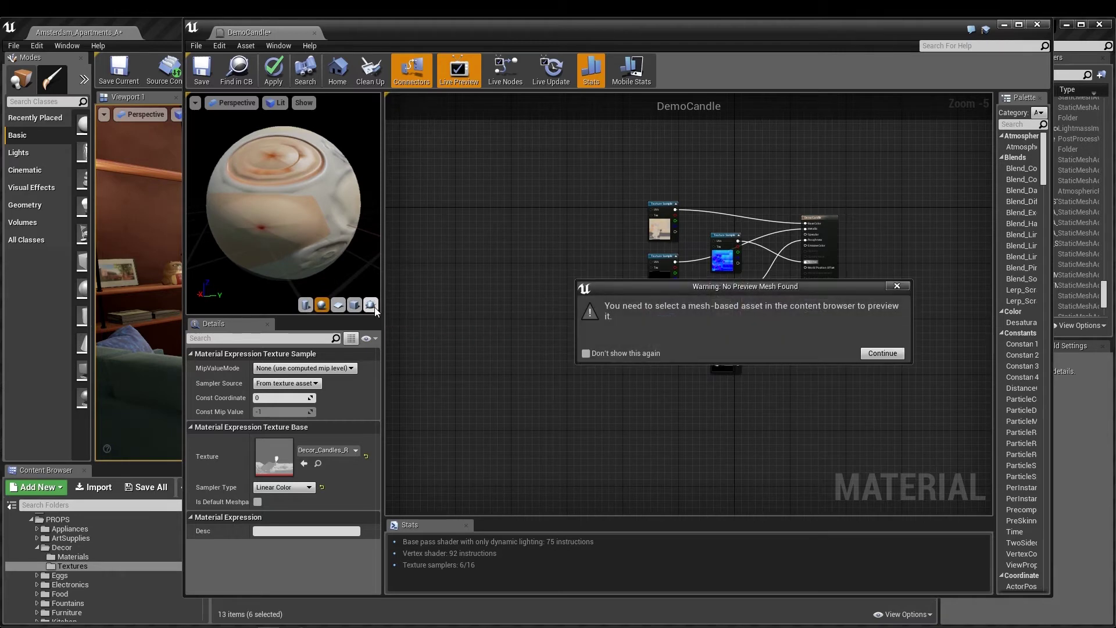
{"action": "left_click", "coordinate": [874, 354]}
{"action": "left_click", "coordinate": [69, 546]}
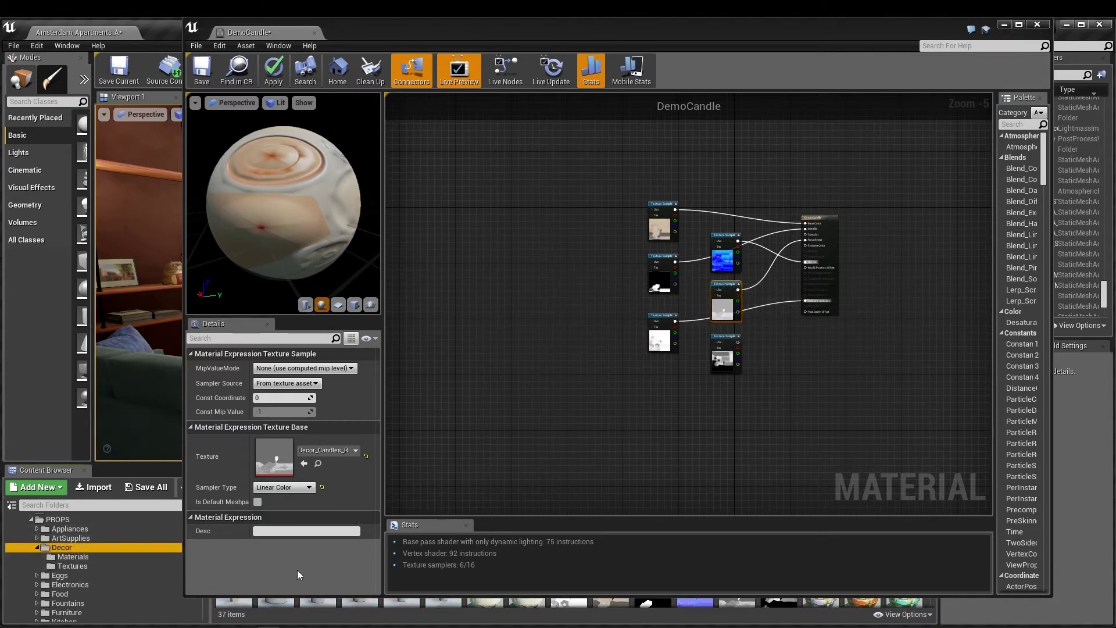
{"action": "left_click_drag", "start_coordinate": [262, 596], "coordinate": [311, 491]}
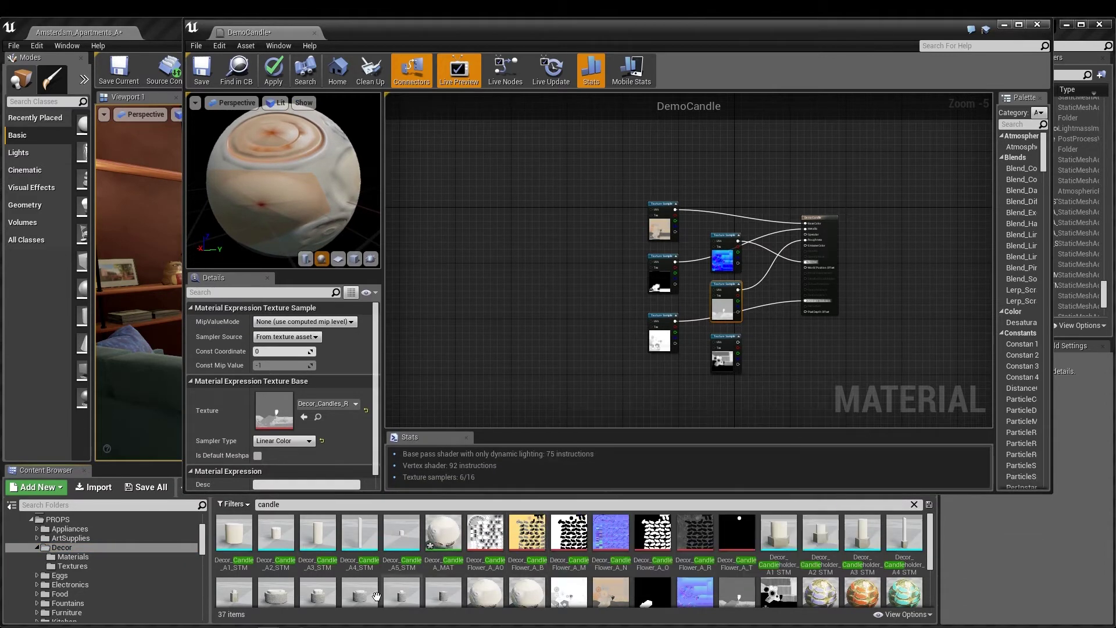
{"action": "left_click", "coordinate": [308, 593]}
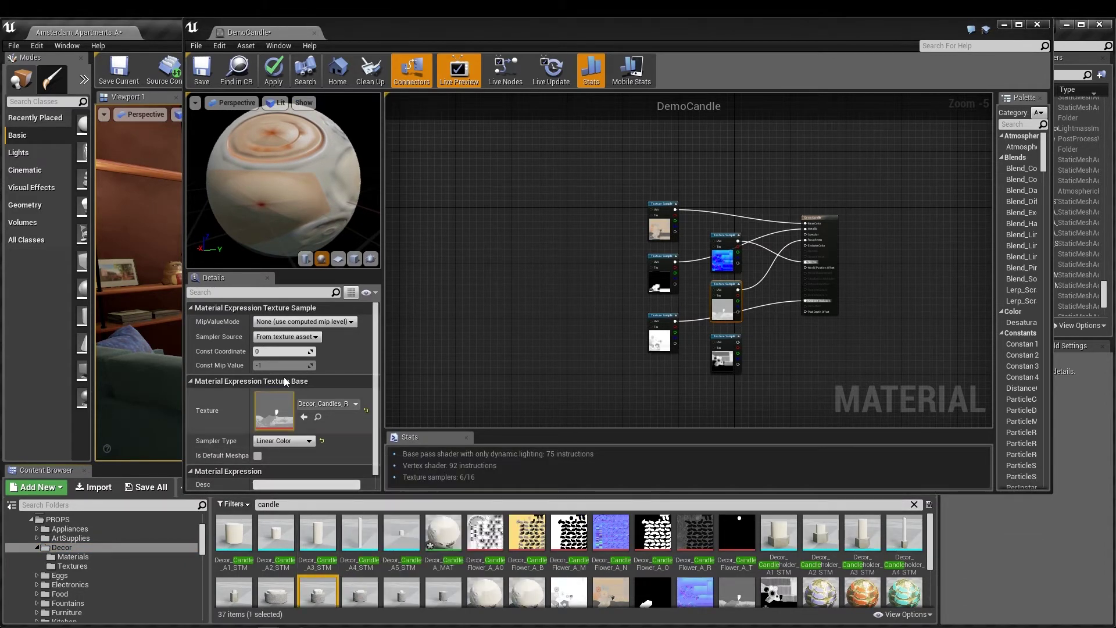
{"action": "left_click", "coordinate": [371, 259]}
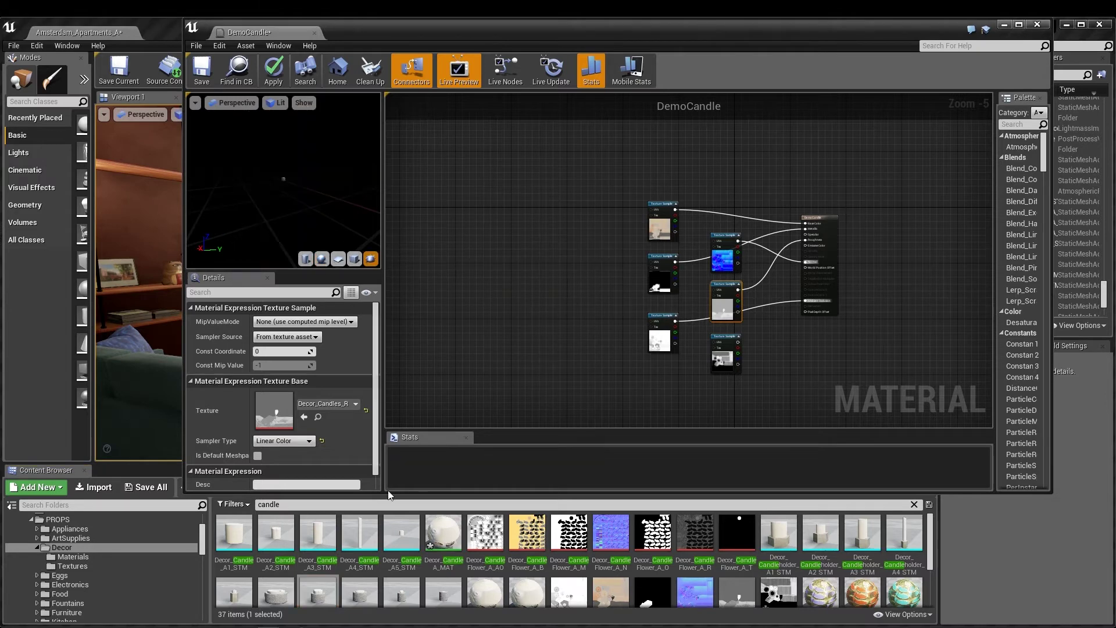
{"action": "left_click_drag", "start_coordinate": [403, 493], "coordinate": [402, 573]}
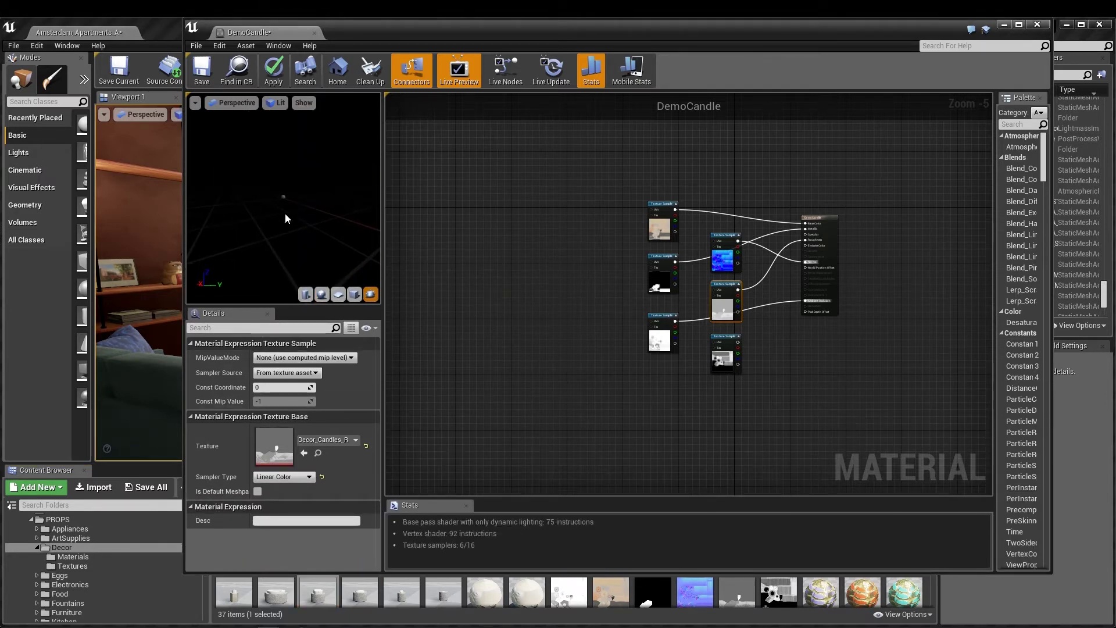
{"action": "key", "text": "f"}
{"action": "left_click_drag", "start_coordinate": [285, 215], "coordinate": [372, 230]}
{"action": "scroll", "coordinate": [711, 307], "scroll_direction": "up", "scroll_amount": 2}
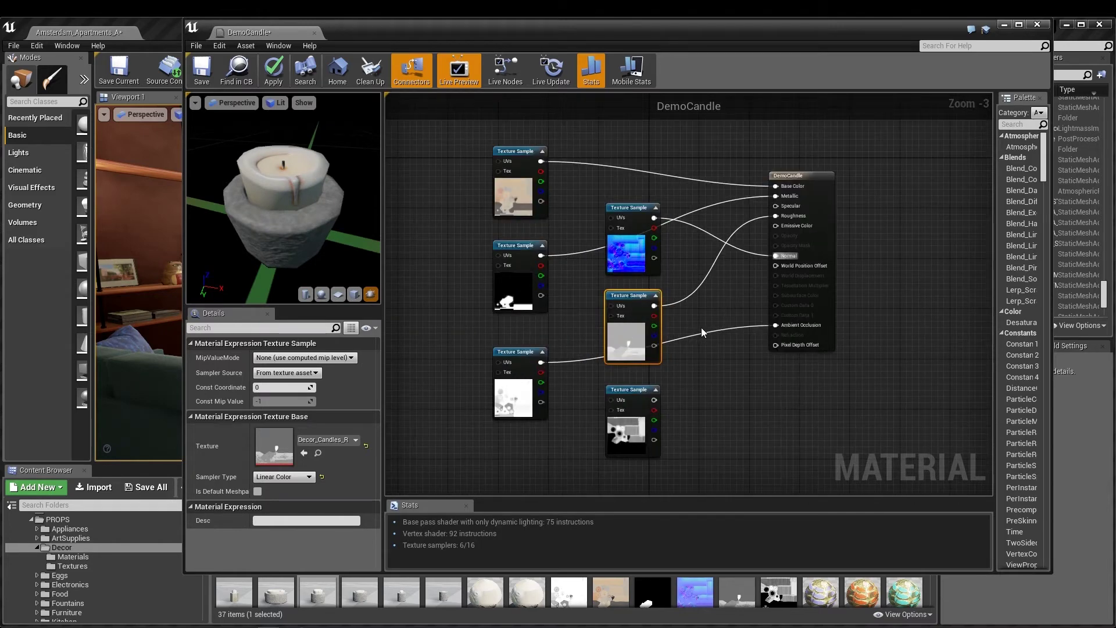
Step: Move the Decor_Candles_T texture sample below the ambient occlusion sample, leaving room for another node between them
{"action": "left_click_drag", "start_coordinate": [635, 395], "coordinate": [630, 413]}
{"action": "right_click_drag", "start_coordinate": [691, 407], "coordinate": [752, 324]}
{"action": "left_click_drag", "start_coordinate": [689, 330], "coordinate": [582, 381]}
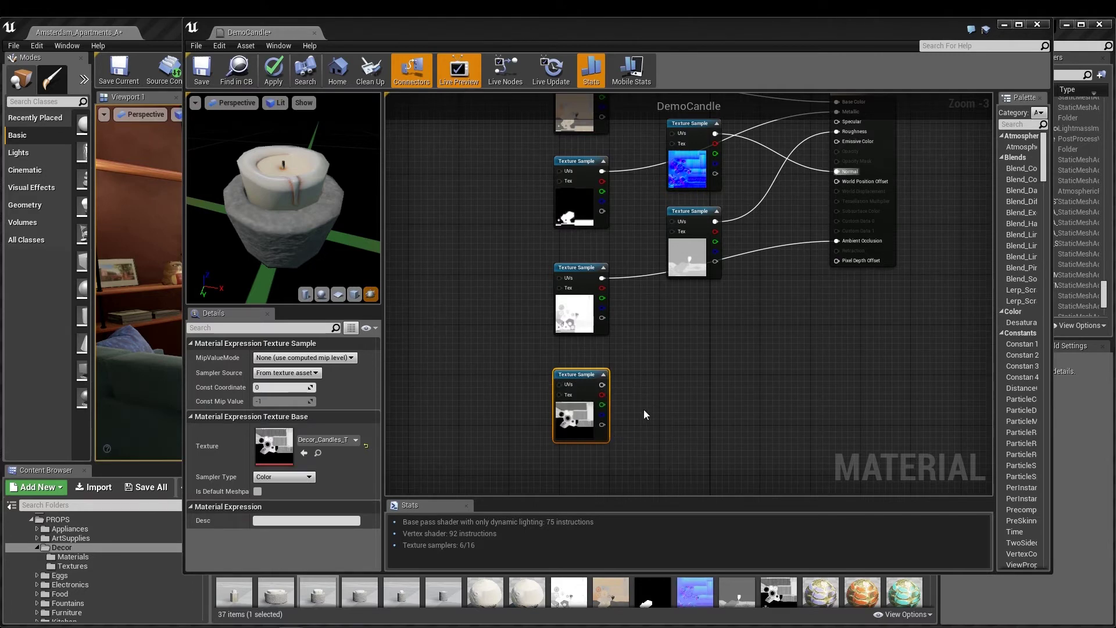
{"action": "left_click_drag", "start_coordinate": [579, 379], "coordinate": [579, 449]}
Step: Add a VectorParameter node between the ambient occlusion sample and the Decor_Candles_T sample, aligned with their column
{"action": "right_click", "coordinate": [571, 361]}
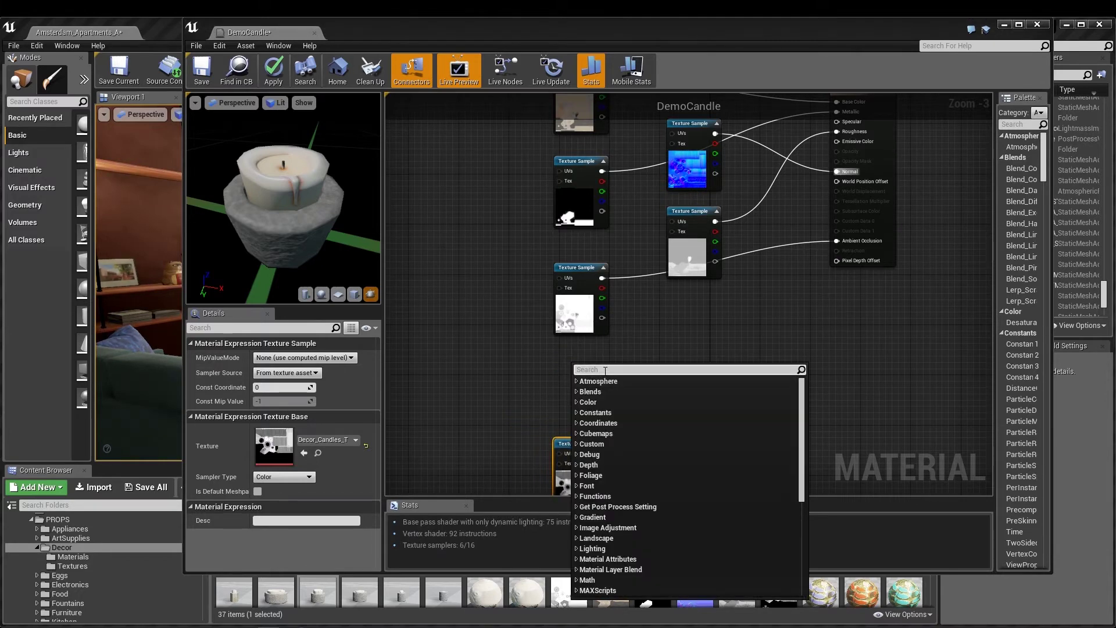
{"action": "type", "text": "vecto"}
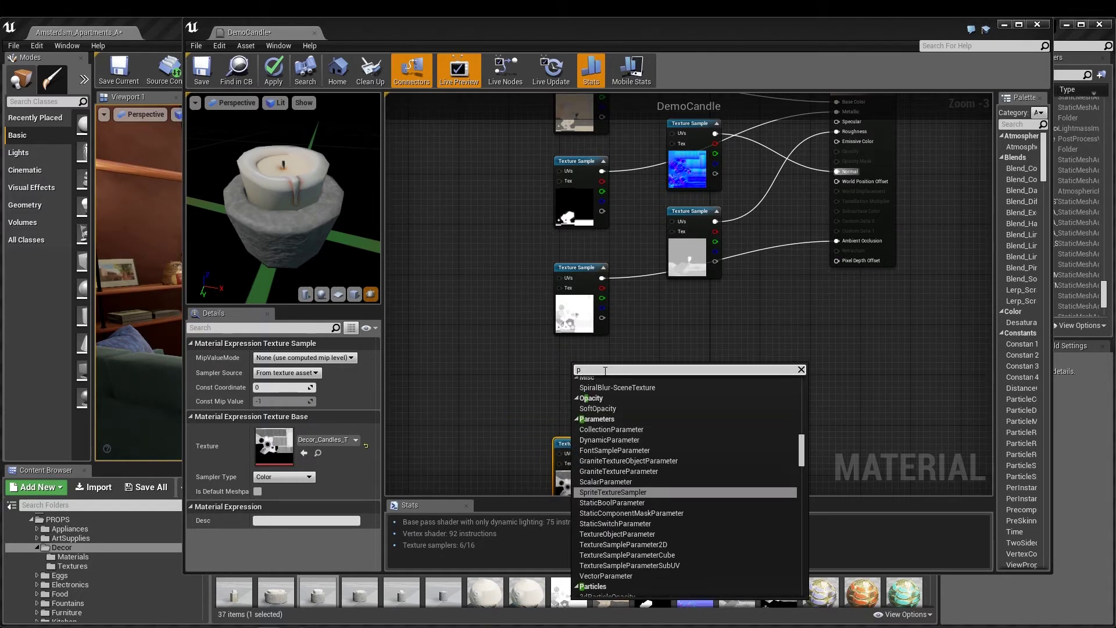
{"action": "type", "text": "r"}
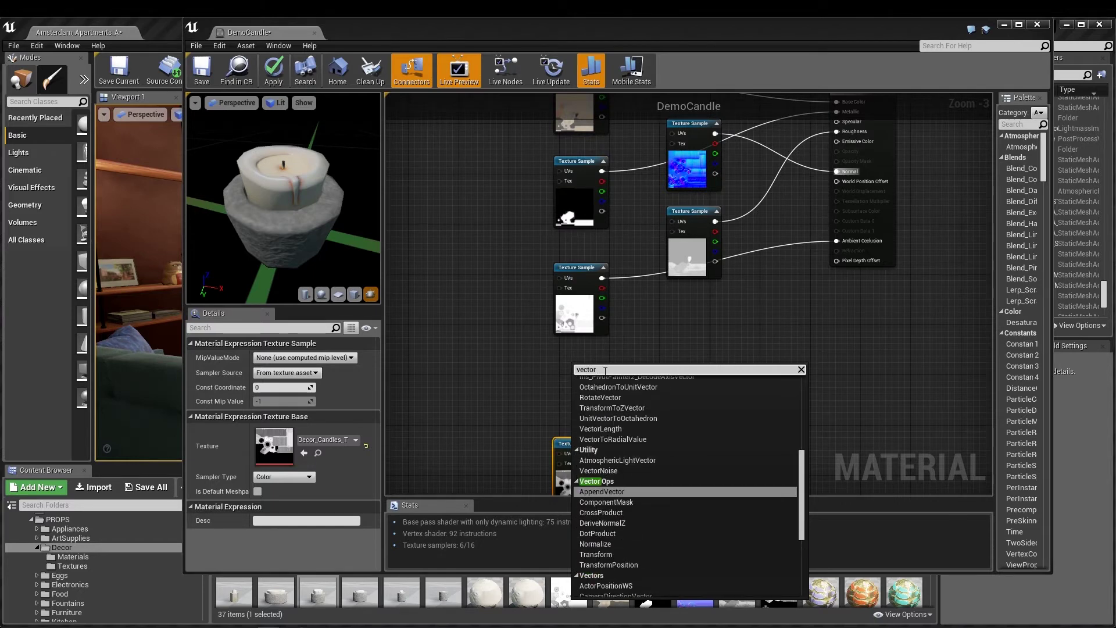
{"action": "type", "text": " param"}
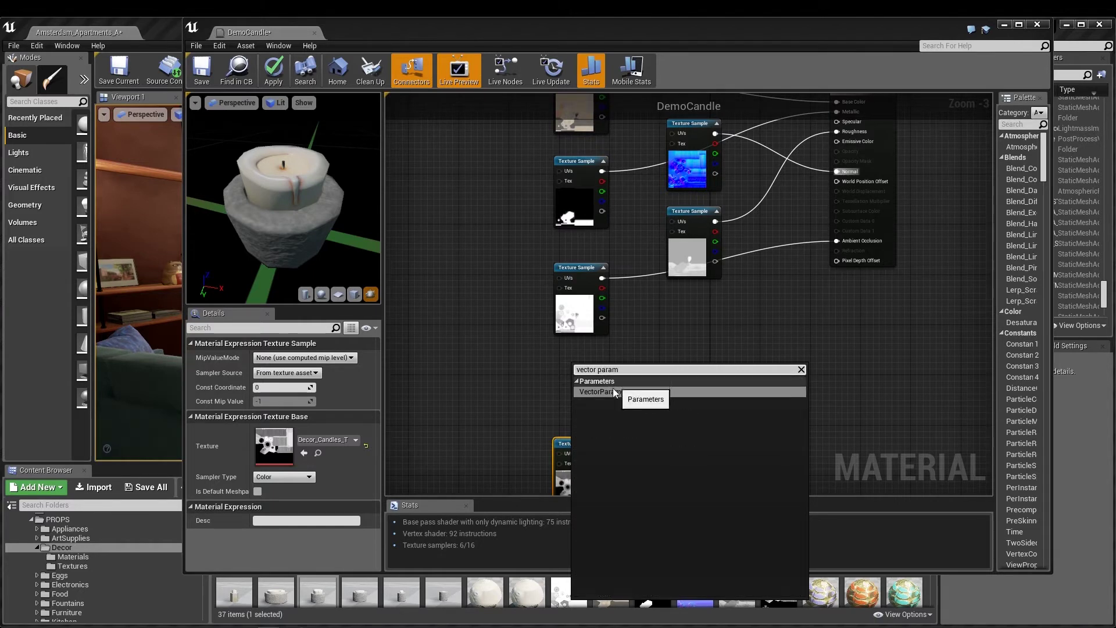
{"action": "left_click", "coordinate": [609, 392]}
{"action": "left_click_drag", "start_coordinate": [598, 369], "coordinate": [580, 364]}
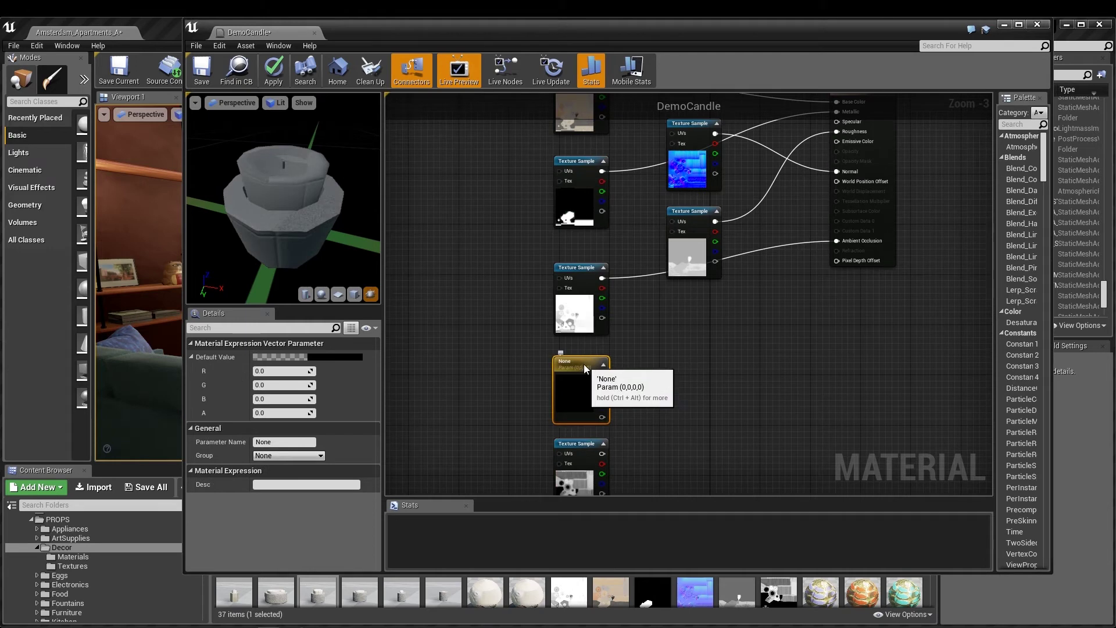
Step: Set the vector parameter's default colour to a bright green, about R 0, G 1.0, B 0.144
{"action": "left_click", "coordinate": [349, 360]}
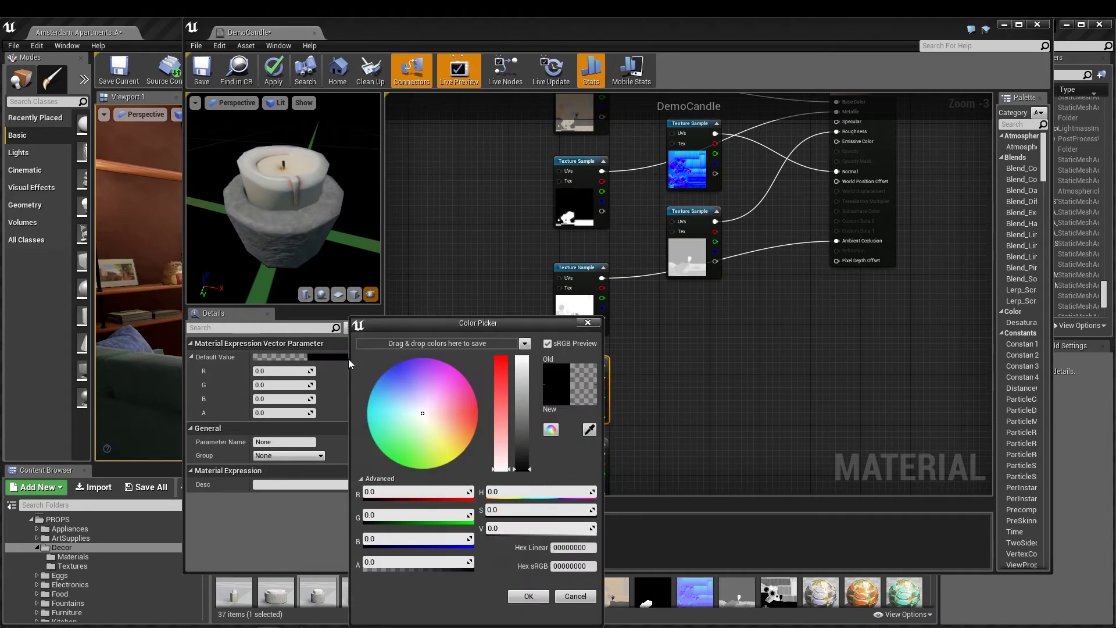
{"action": "left_click_drag", "start_coordinate": [435, 425], "coordinate": [359, 474]}
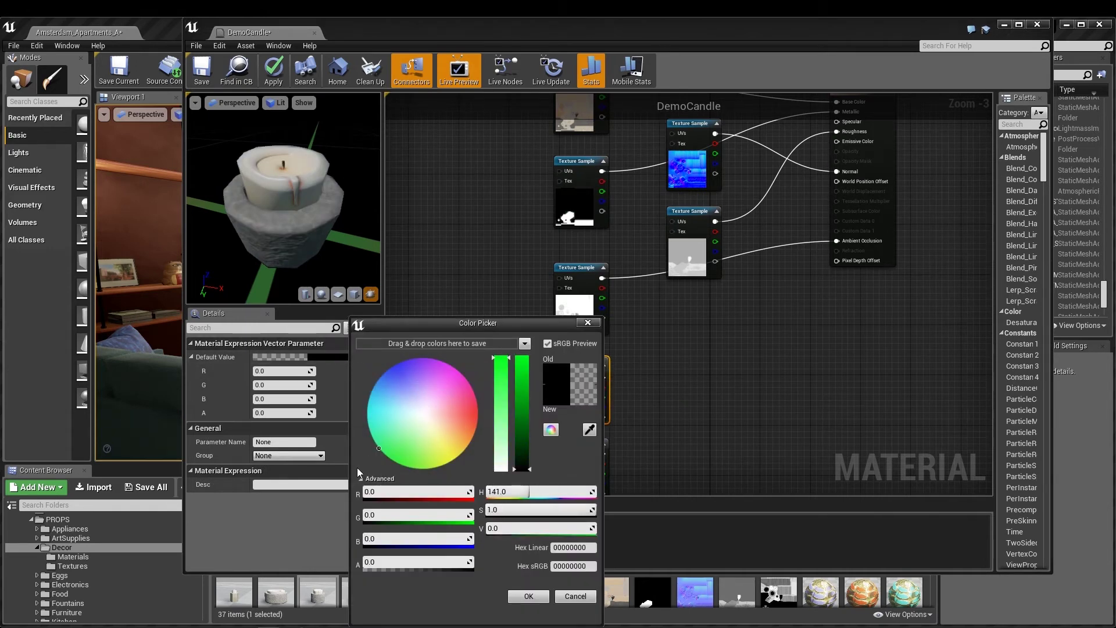
{"action": "left_click_drag", "start_coordinate": [522, 425], "coordinate": [522, 357]}
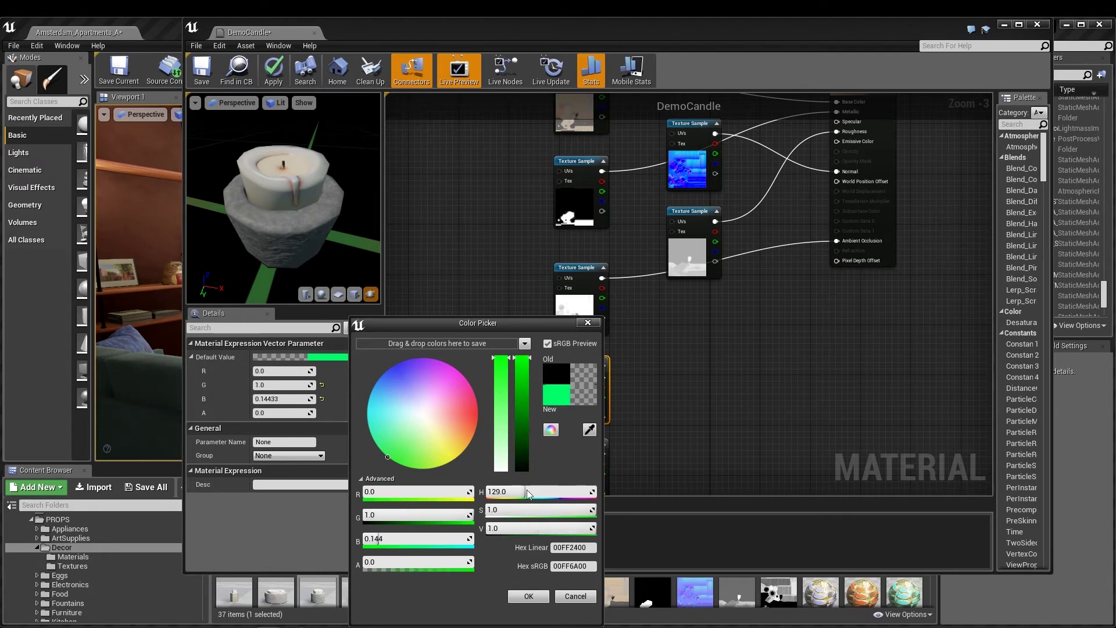
{"action": "left_click", "coordinate": [529, 596]}
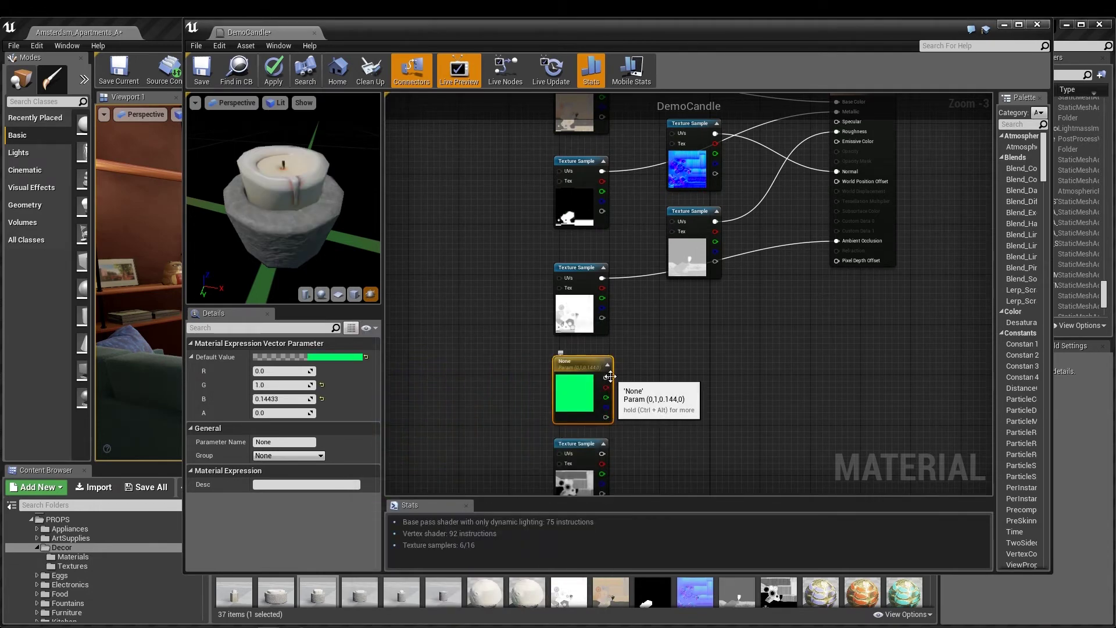
Step: Add a LinearInterpolate node fed by the green vector parameter and place it right beside that parameter
{"action": "left_click_drag", "start_coordinate": [610, 376], "coordinate": [710, 430]}
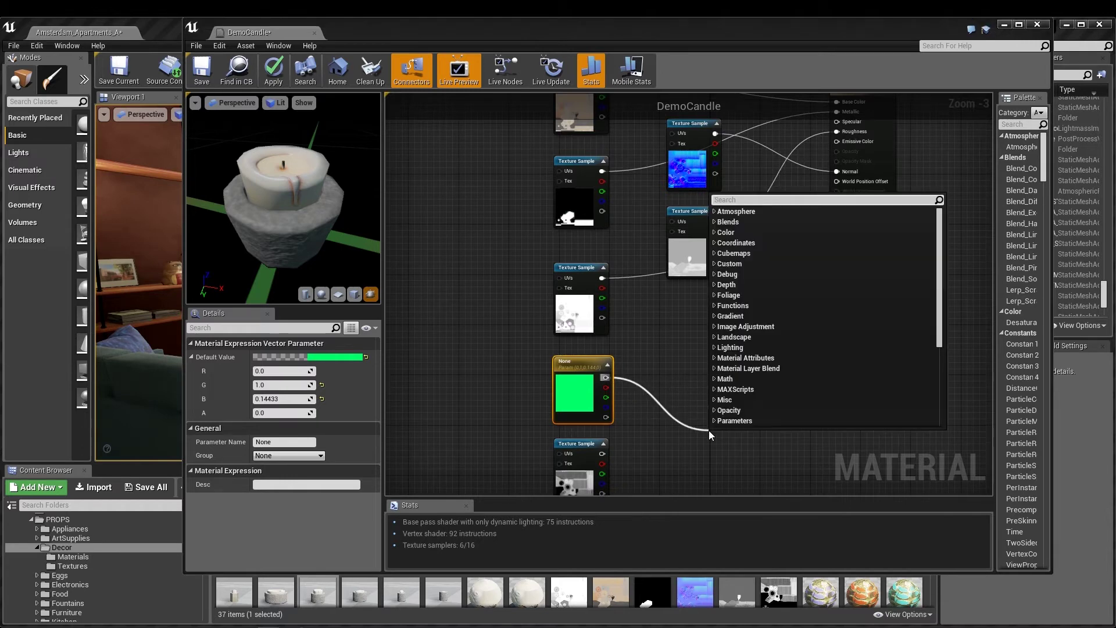
{"action": "type", "text": "lerp"}
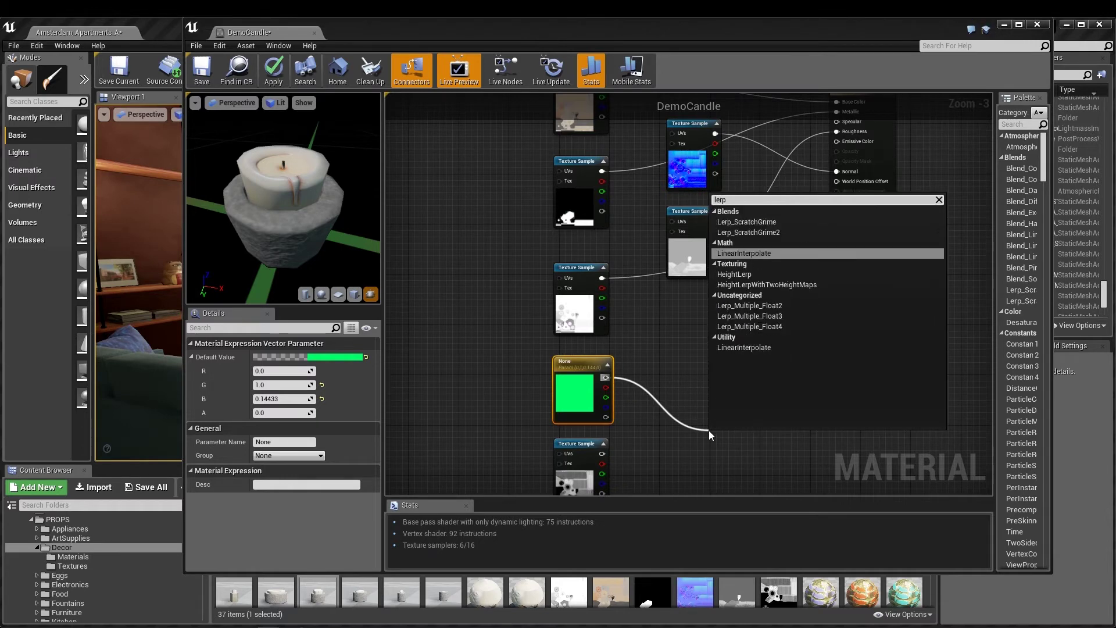
{"action": "left_click", "coordinate": [759, 256]}
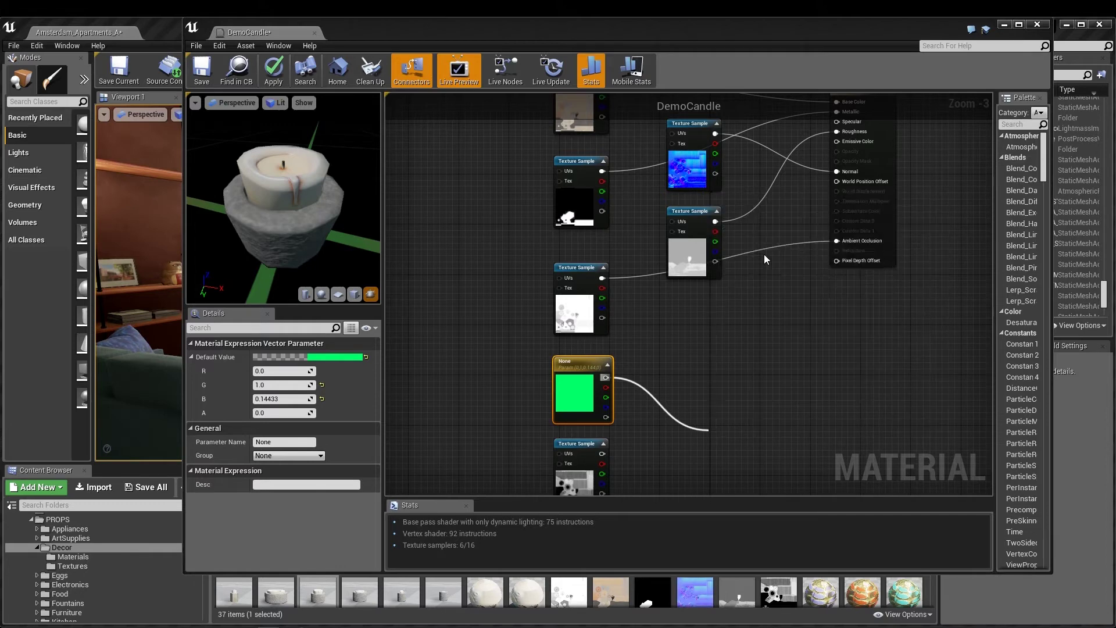
{"action": "left_click_drag", "start_coordinate": [729, 440], "coordinate": [688, 385]}
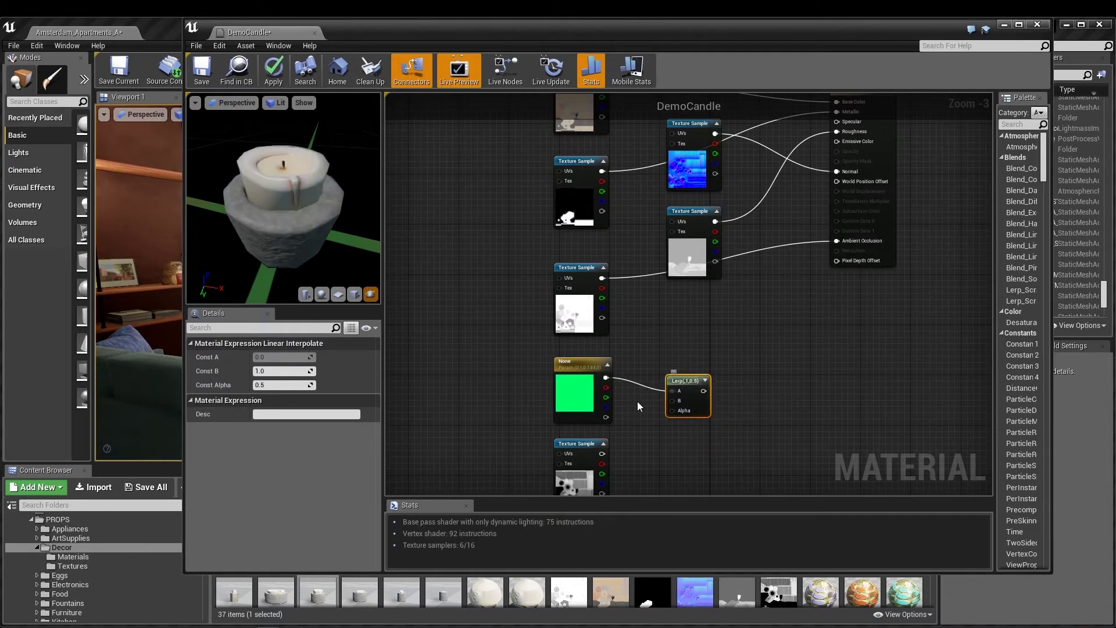
Step: Rewire the Lerp inputs: Decor_Candles_B sample to A, green vector parameter to B and Decor_Candles_T sample to Alpha
{"action": "right_click", "coordinate": [671, 391]}
{"action": "left_click", "coordinate": [679, 409]}
{"action": "left_click_drag", "start_coordinate": [606, 377], "coordinate": [678, 401]}
{"action": "right_click_drag", "start_coordinate": [767, 372], "coordinate": [751, 415]}
{"action": "left_click_drag", "start_coordinate": [586, 120], "coordinate": [657, 433]}
{"action": "mouse_move", "coordinate": [771, 456]}
{"action": "right_mouse_down"}
{"action": "mouse_move", "coordinate": [740, 387]}
{"action": "mouse_move", "coordinate": [777, 341]}
{"action": "right_mouse_up"}
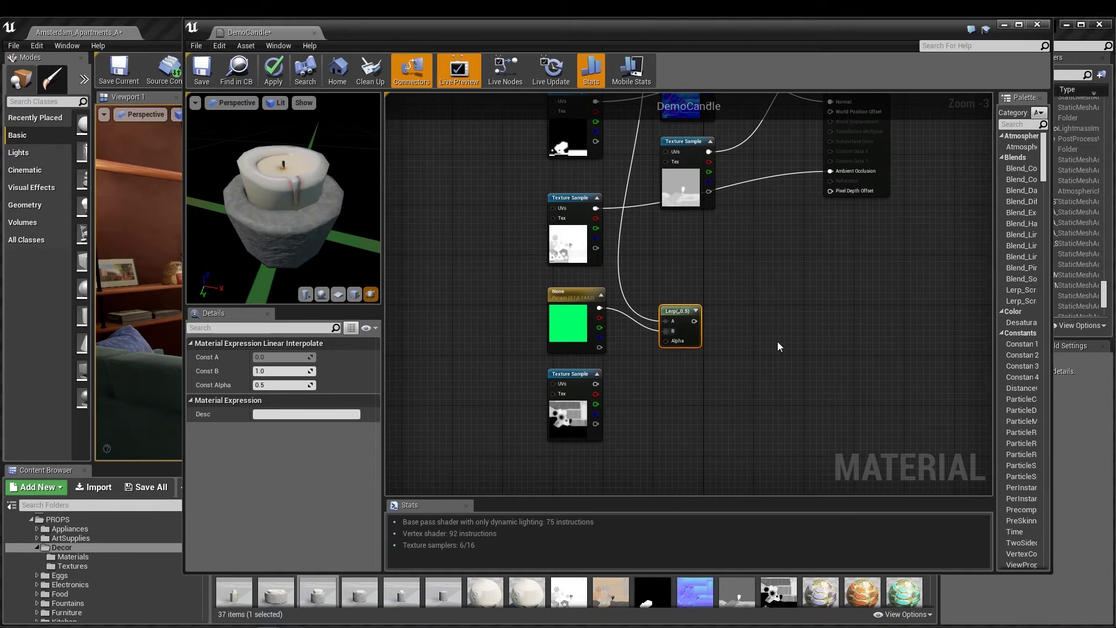
{"action": "left_click_drag", "start_coordinate": [596, 384], "coordinate": [667, 344]}
Step: Preview the Lerp node on the candle mesh to check the masked tint, and stop previewing it
{"action": "right_click_drag", "start_coordinate": [774, 347], "coordinate": [703, 475]}
{"action": "right_click", "coordinate": [602, 439]}
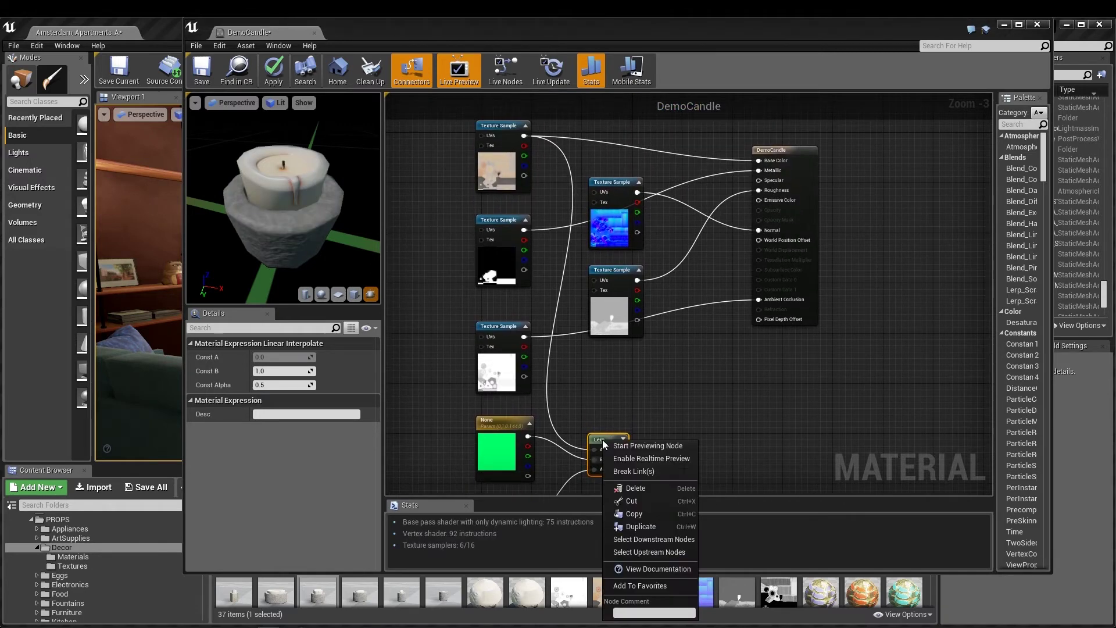
{"action": "left_click", "coordinate": [637, 446]}
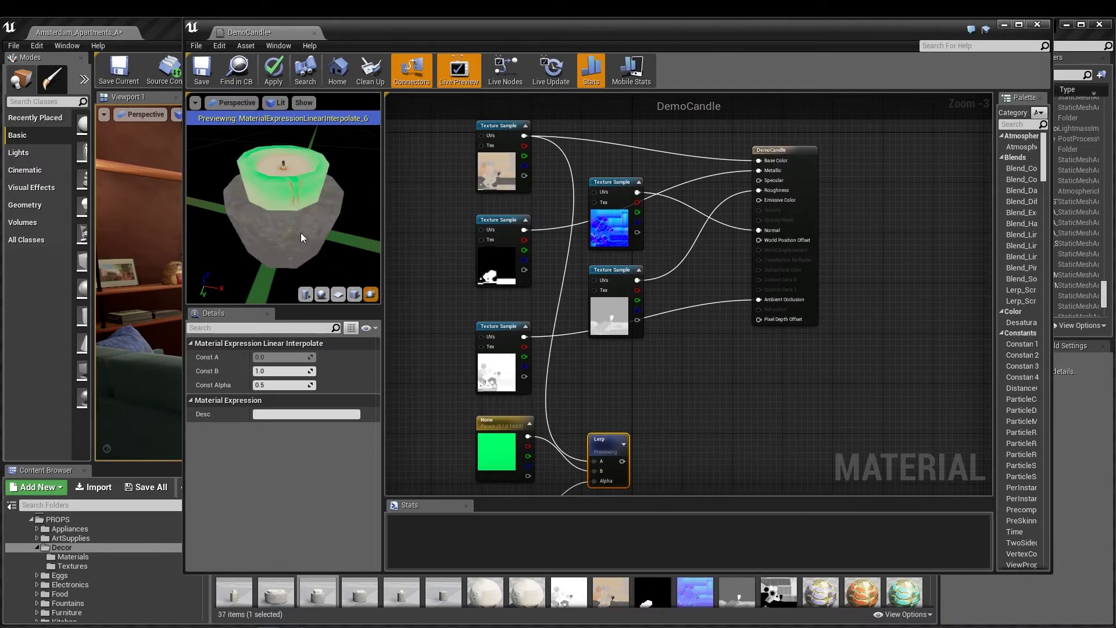
{"action": "mouse_move", "coordinate": [301, 233]}
{"action": "left_mouse_down"}
{"action": "mouse_move", "coordinate": [302, 269]}
{"action": "mouse_move", "coordinate": [308, 201]}
{"action": "mouse_move", "coordinate": [302, 241]}
{"action": "left_mouse_up"}
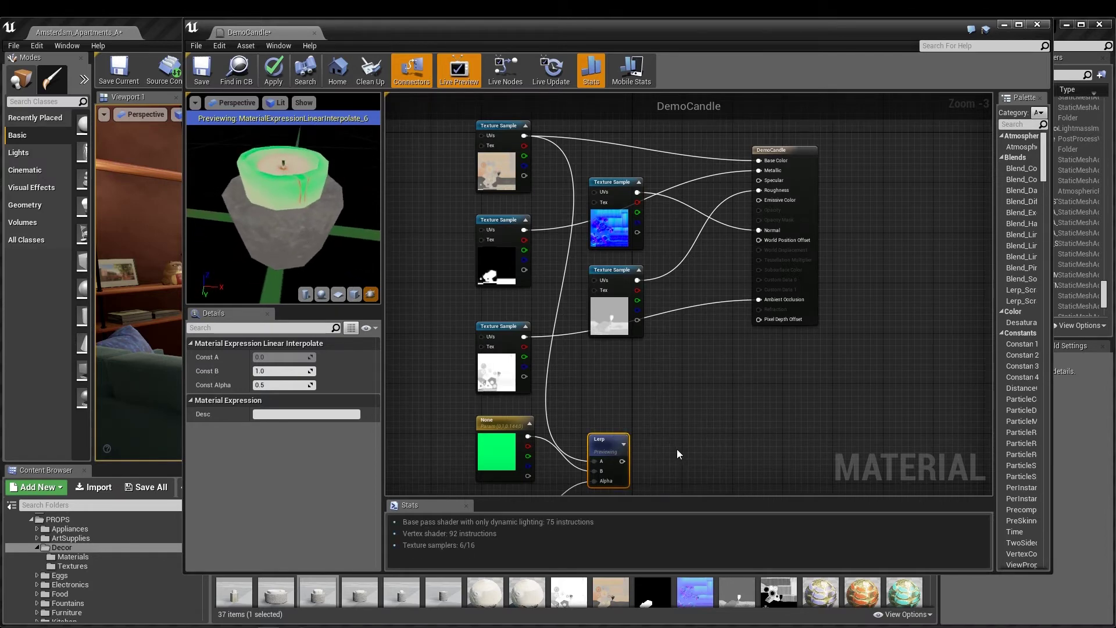
{"action": "right_click", "coordinate": [600, 441]}
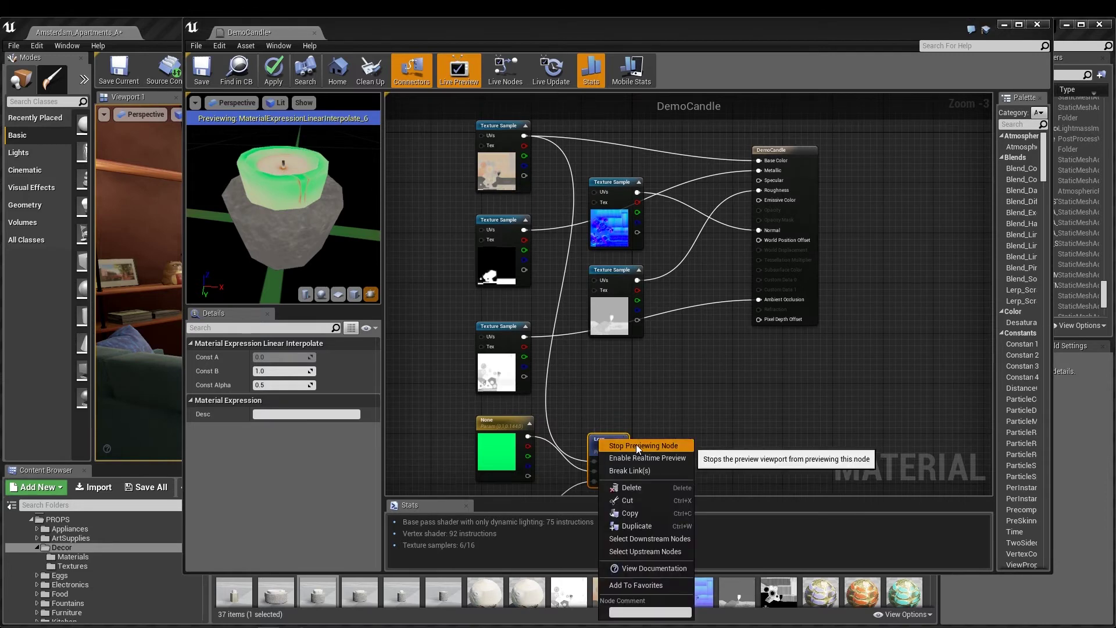
{"action": "left_click", "coordinate": [637, 445]}
Step: Add a Multiply node with the Lerp output connected to its A input
{"action": "scroll", "coordinate": [720, 452], "scroll_direction": "down", "scroll_amount": 1}
{"action": "right_click_drag", "start_coordinate": [728, 430], "coordinate": [659, 339]}
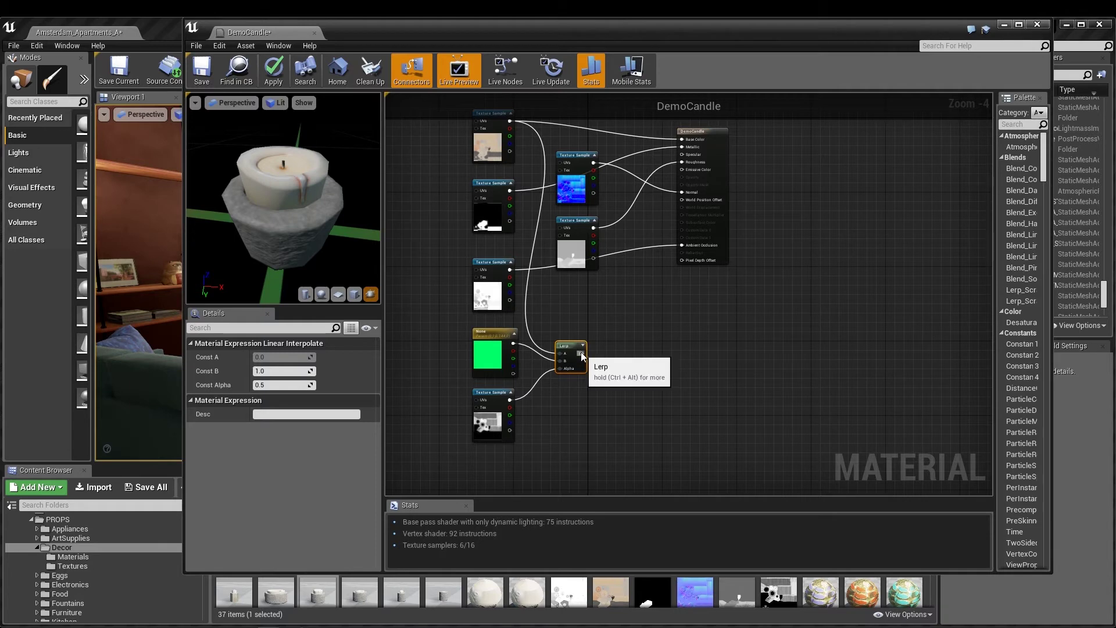
{"action": "left_click_drag", "start_coordinate": [582, 353], "coordinate": [664, 393]}
{"action": "type", "text": "multiply"}
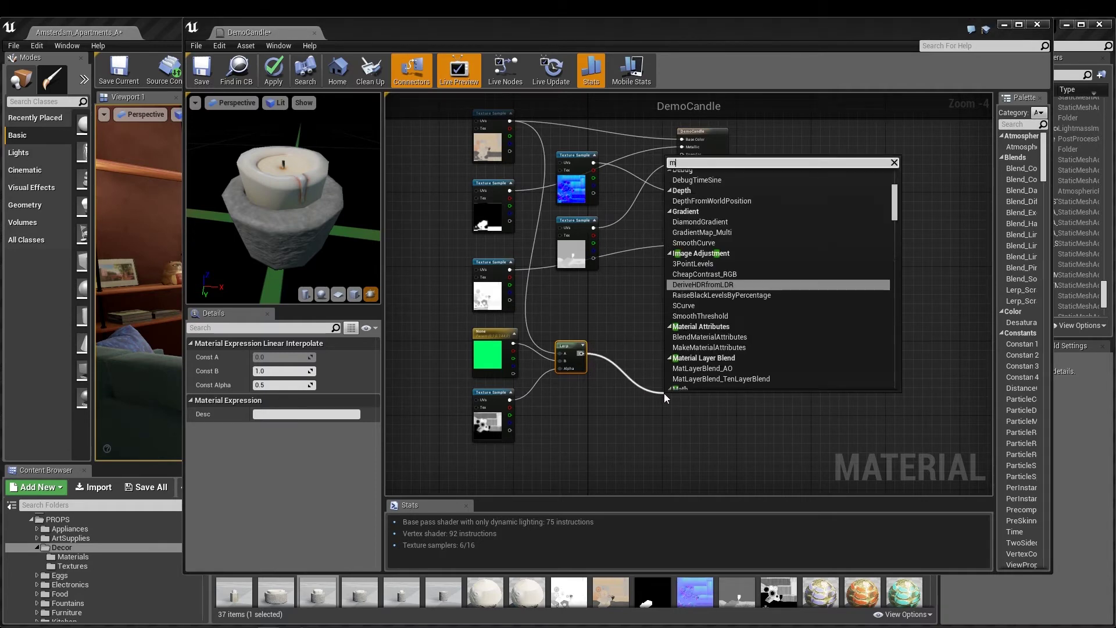
{"action": "key", "text": "Return"}
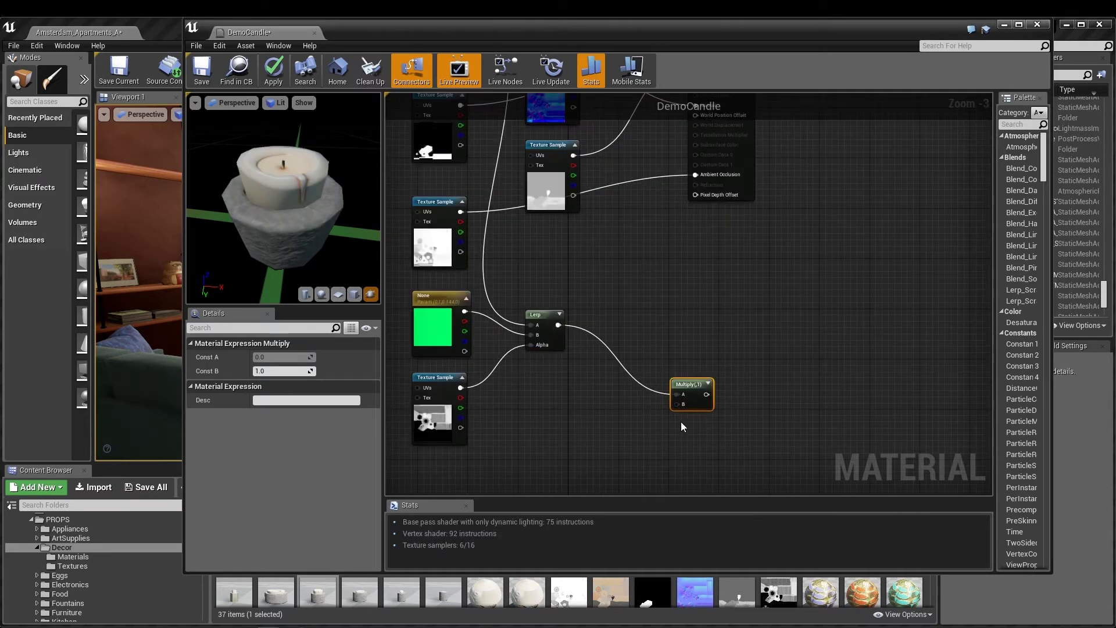
Step: Add a ScalarParameter node feeding Multiply's B input, and arrange both nodes close to the Lerp
{"action": "scroll", "coordinate": [681, 427], "scroll_direction": "up", "scroll_amount": 1}
{"action": "right_click", "coordinate": [567, 417]}
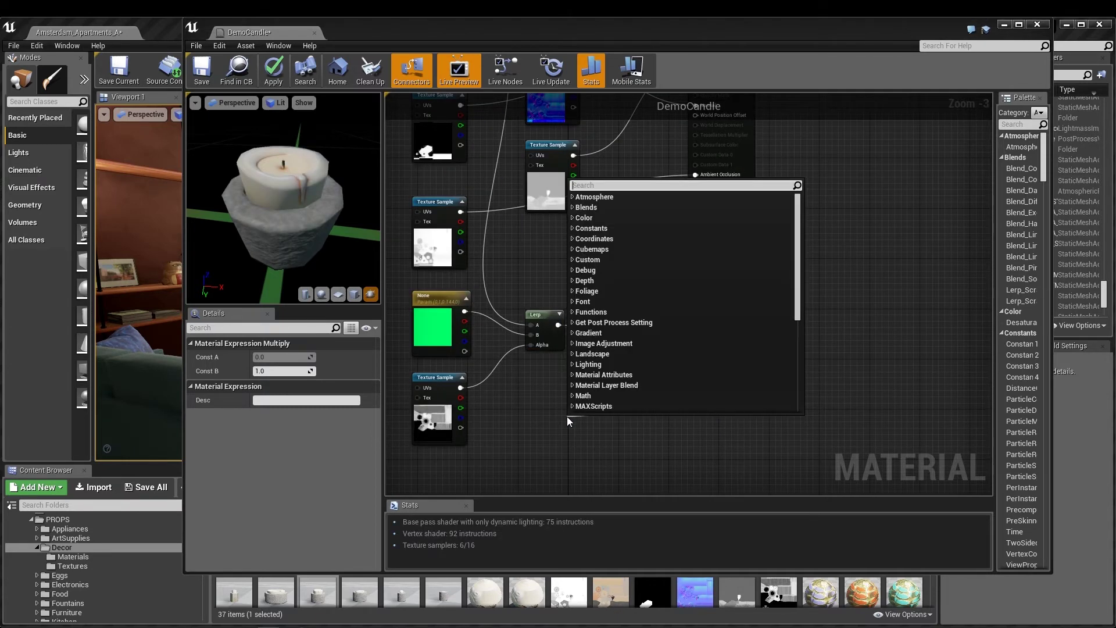
{"action": "type", "text": "scalar"}
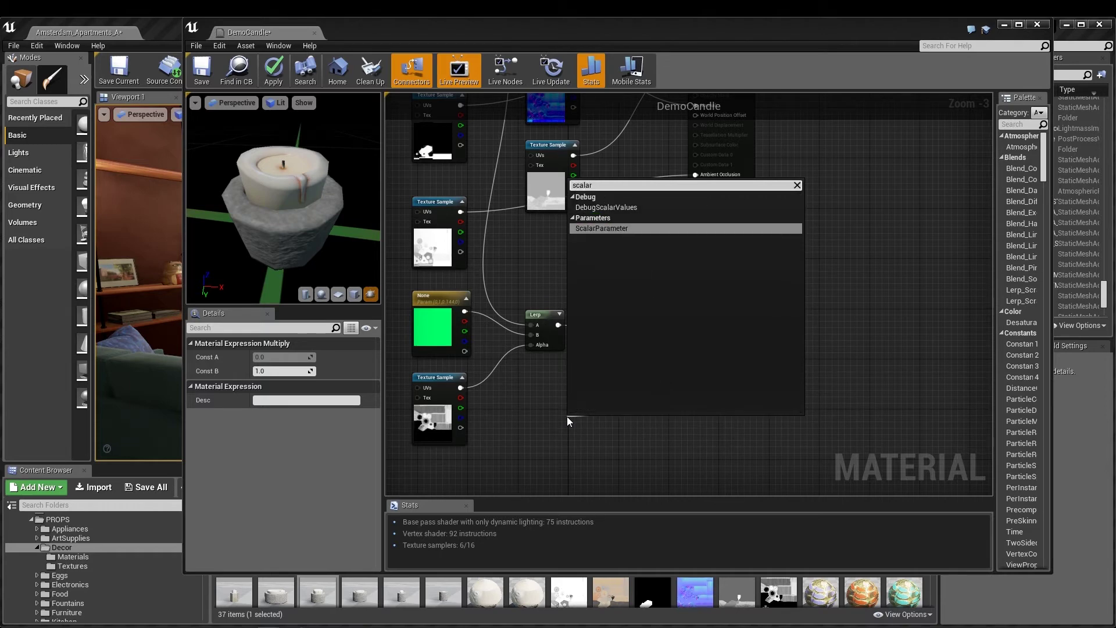
{"action": "left_click", "coordinate": [642, 228]}
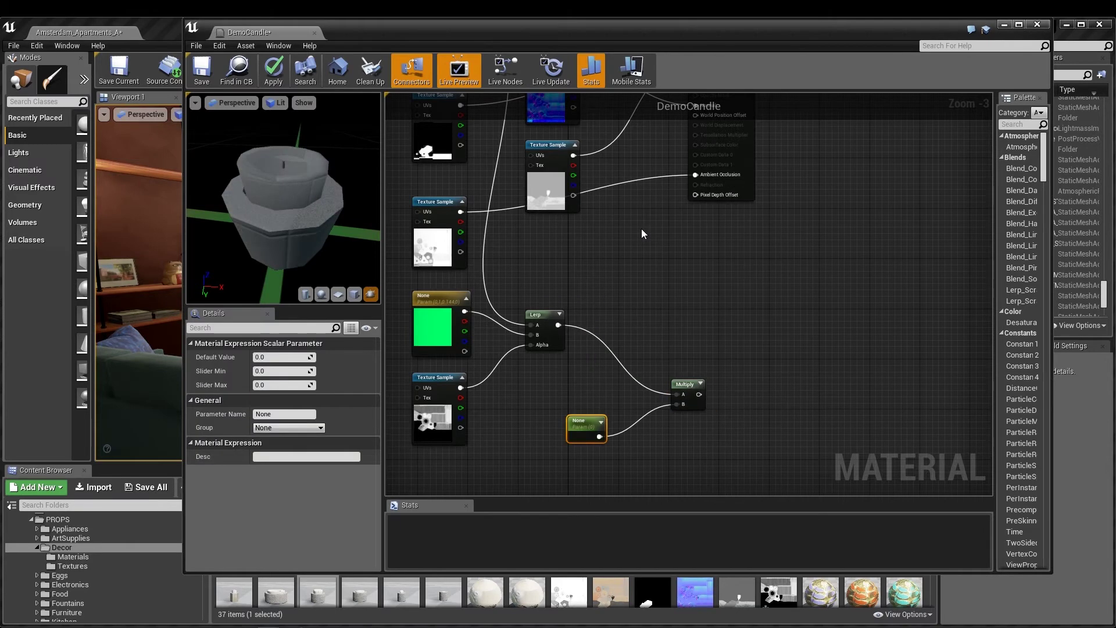
{"action": "left_click_drag", "start_coordinate": [606, 418], "coordinate": [568, 381]}
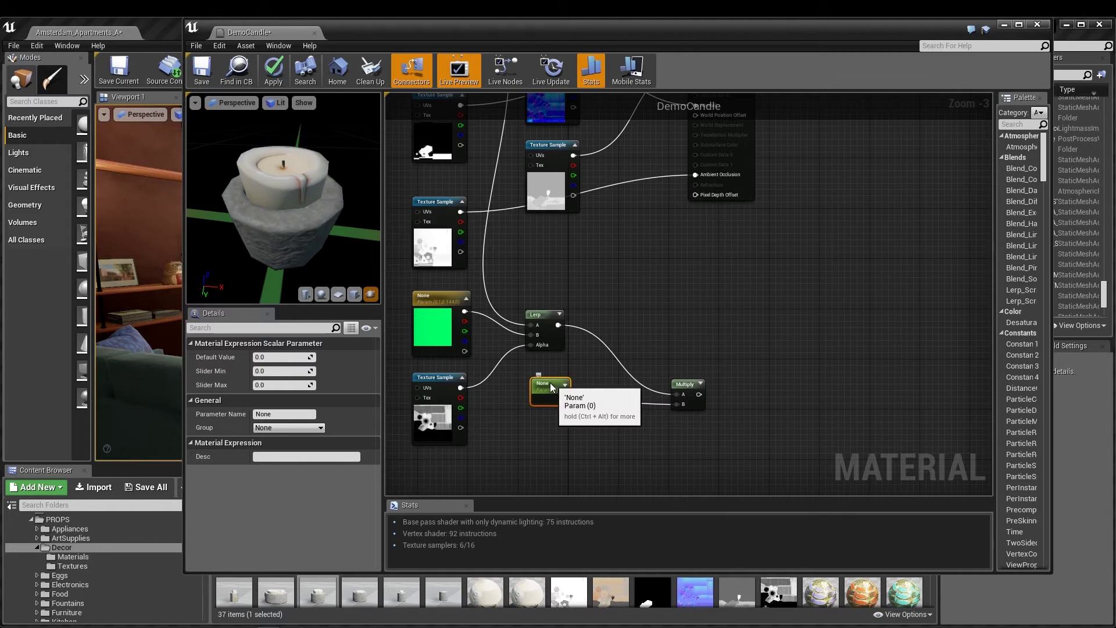
{"action": "left_click_drag", "start_coordinate": [684, 386], "coordinate": [602, 335]}
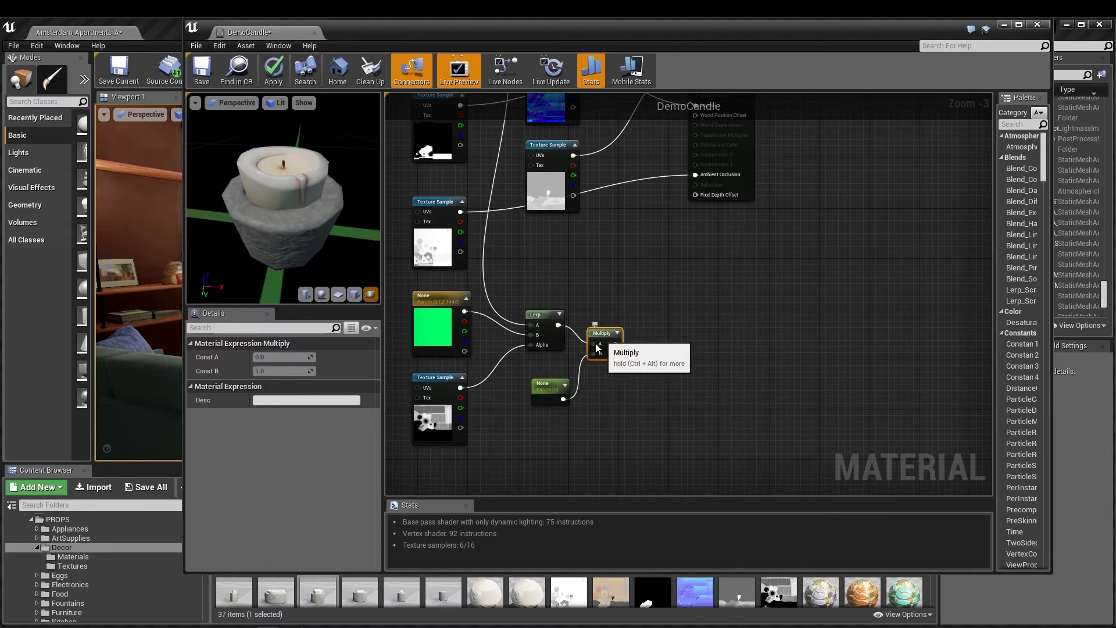
Step: Set the scalar parameter's default value to 0.5 and start previewing the Multiply node on the candle mesh
{"action": "left_click", "coordinate": [550, 385]}
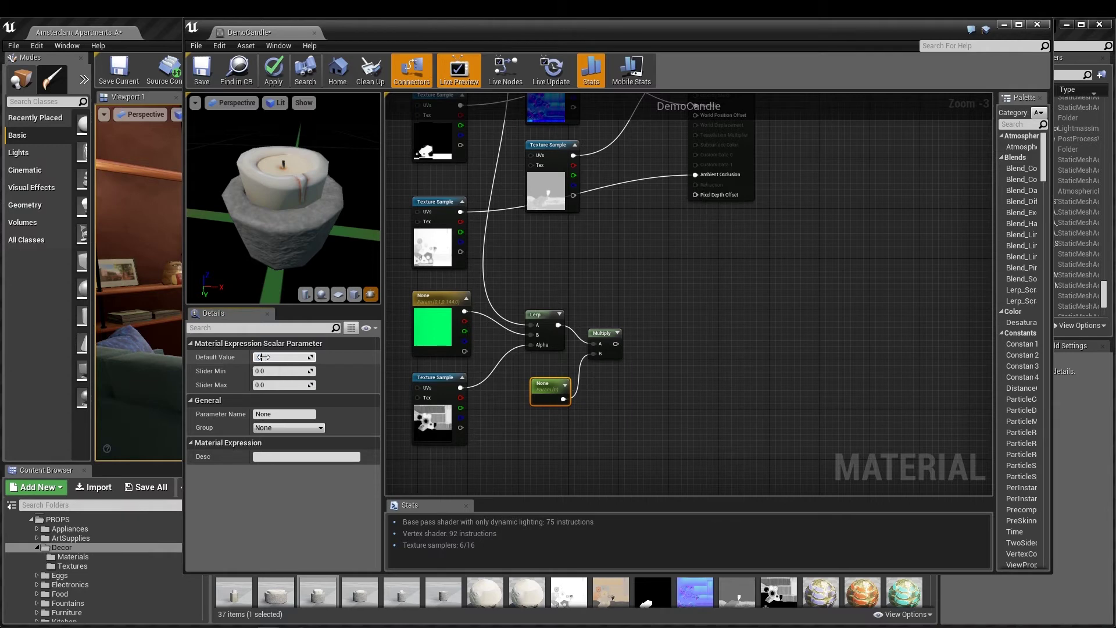
{"action": "left_click_drag", "start_coordinate": [262, 357], "coordinate": [263, 357]}
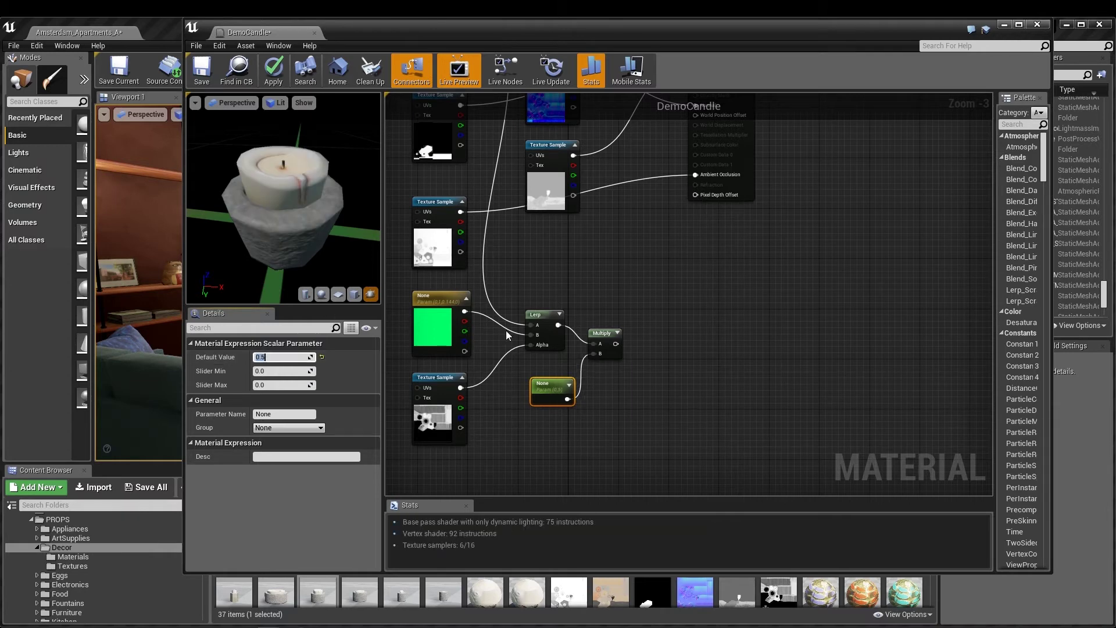
{"action": "left_click", "coordinate": [603, 334]}
{"action": "right_click", "coordinate": [603, 333]}
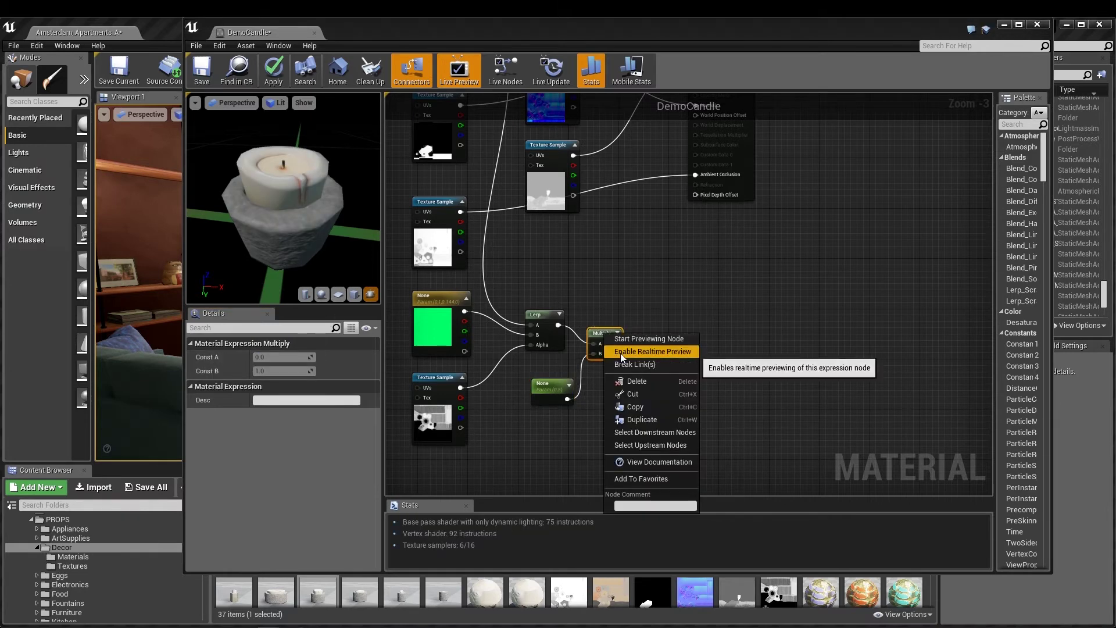
{"action": "left_click", "coordinate": [635, 346]}
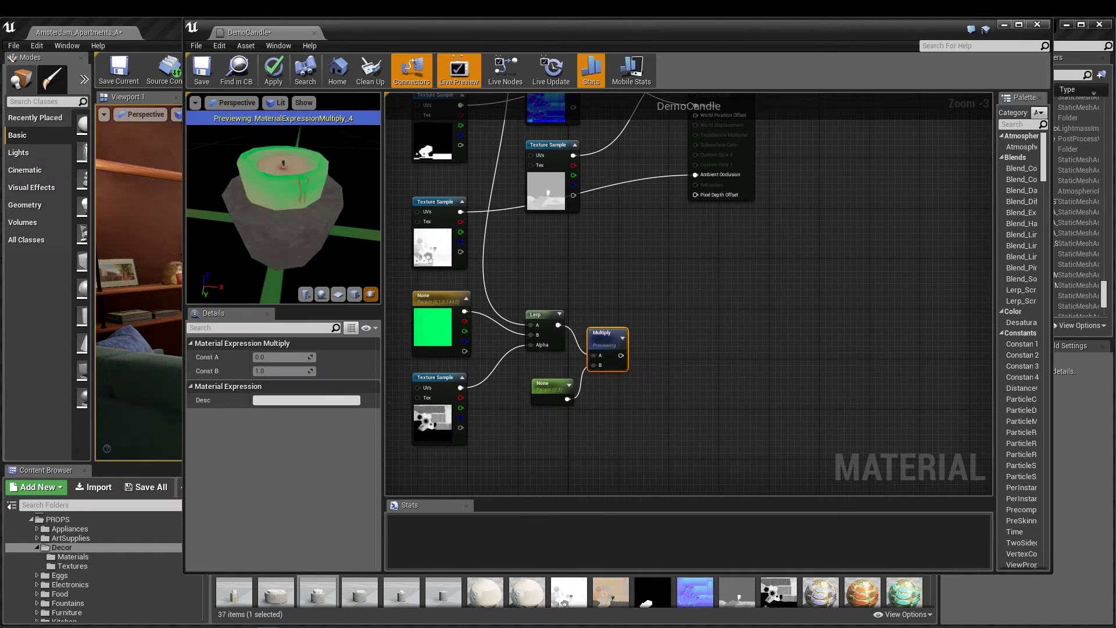
{"action": "mouse_move", "coordinate": [315, 231]}
{"action": "left_mouse_down"}
{"action": "mouse_move", "coordinate": [313, 256]}
{"action": "mouse_move", "coordinate": [315, 231]}
{"action": "left_mouse_up"}
Step: Vary the scalar parameter's default value to compare the preview brightness, ending at about 0.656
{"action": "left_click", "coordinate": [549, 386]}
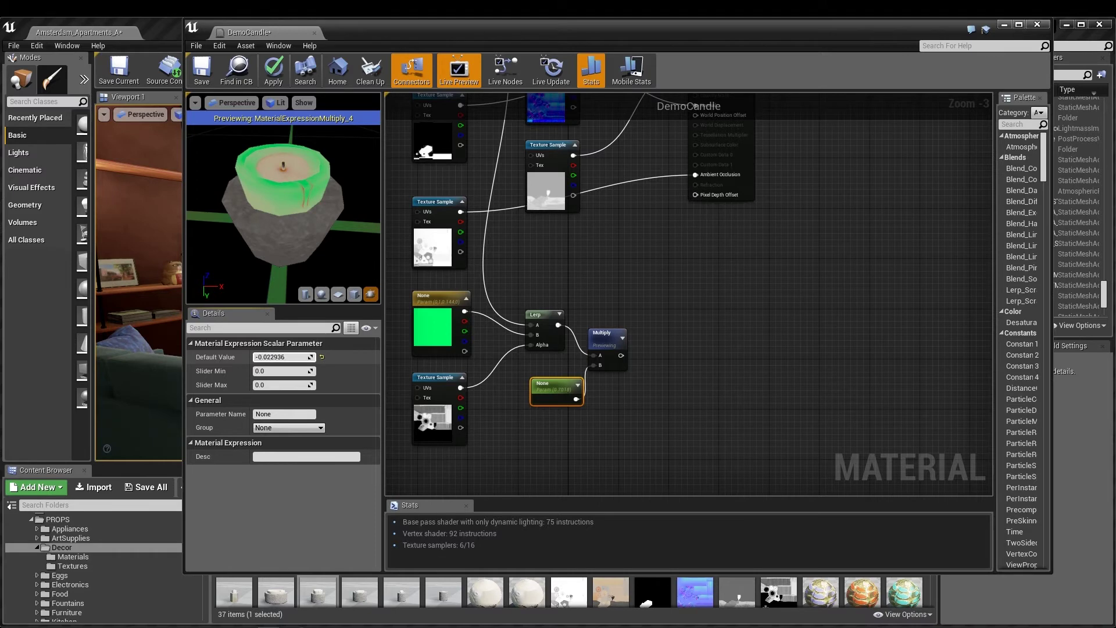
{"action": "key", "text": "Return"}
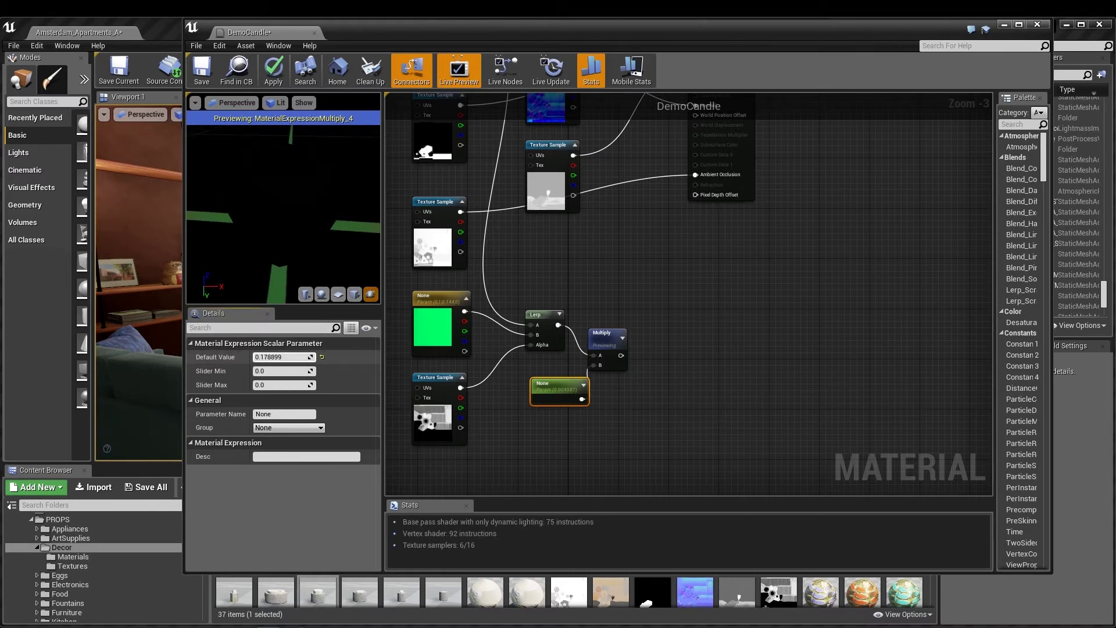
{"action": "left_click_drag", "start_coordinate": [286, 361], "coordinate": [296, 362]}
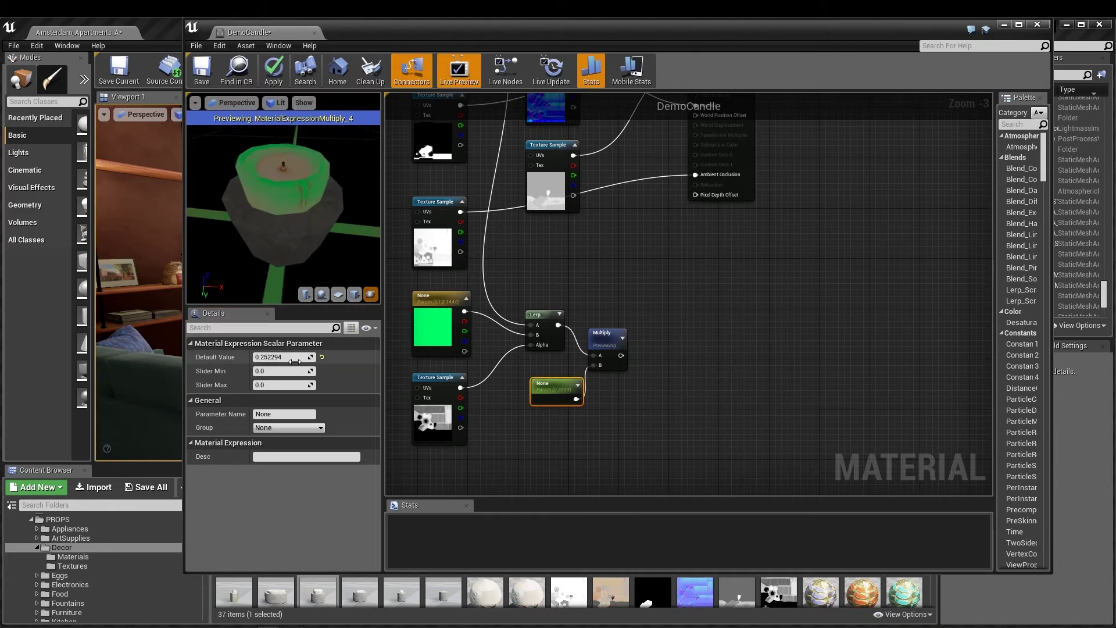
{"action": "left_click_drag", "start_coordinate": [282, 357], "coordinate": [286, 357]}
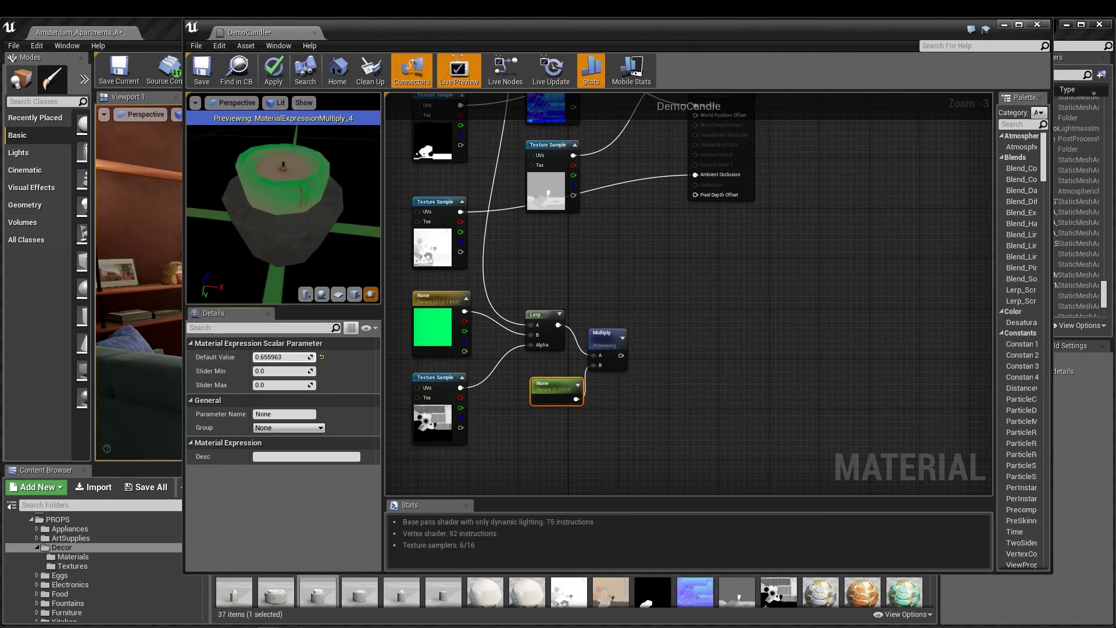
Step: Add a second LinearInterpolate node beyond the Multiply node, with the Multiply output connected to its B input
{"action": "right_click_drag", "start_coordinate": [678, 343], "coordinate": [592, 386]}
{"action": "left_click_drag", "start_coordinate": [583, 386], "coordinate": [651, 388]}
{"action": "type", "text": "lerp"}
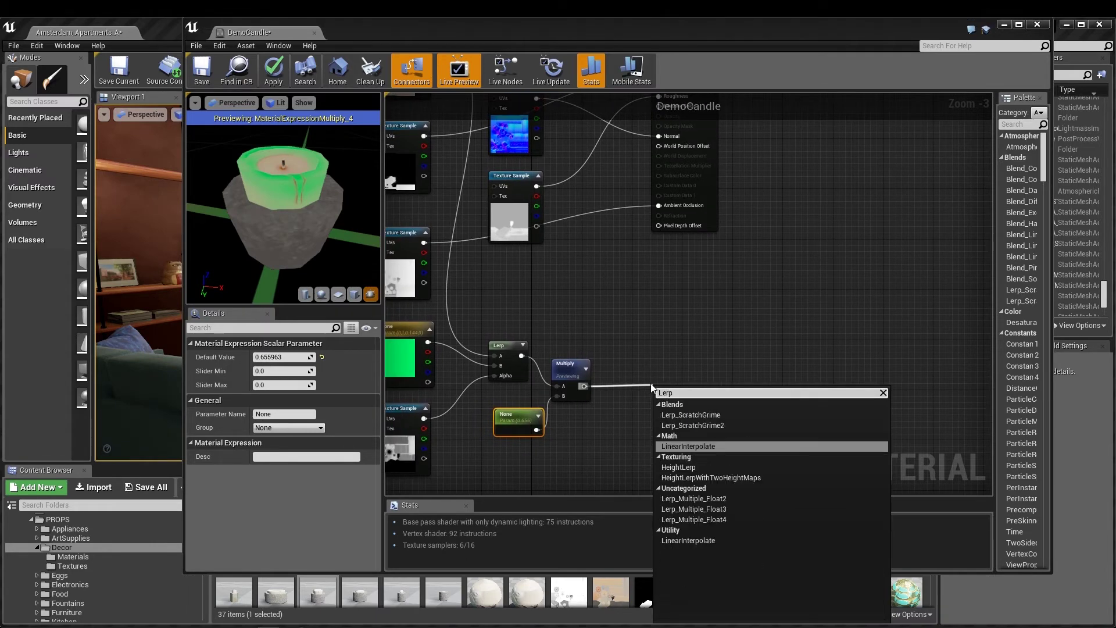
{"action": "key", "text": "Return"}
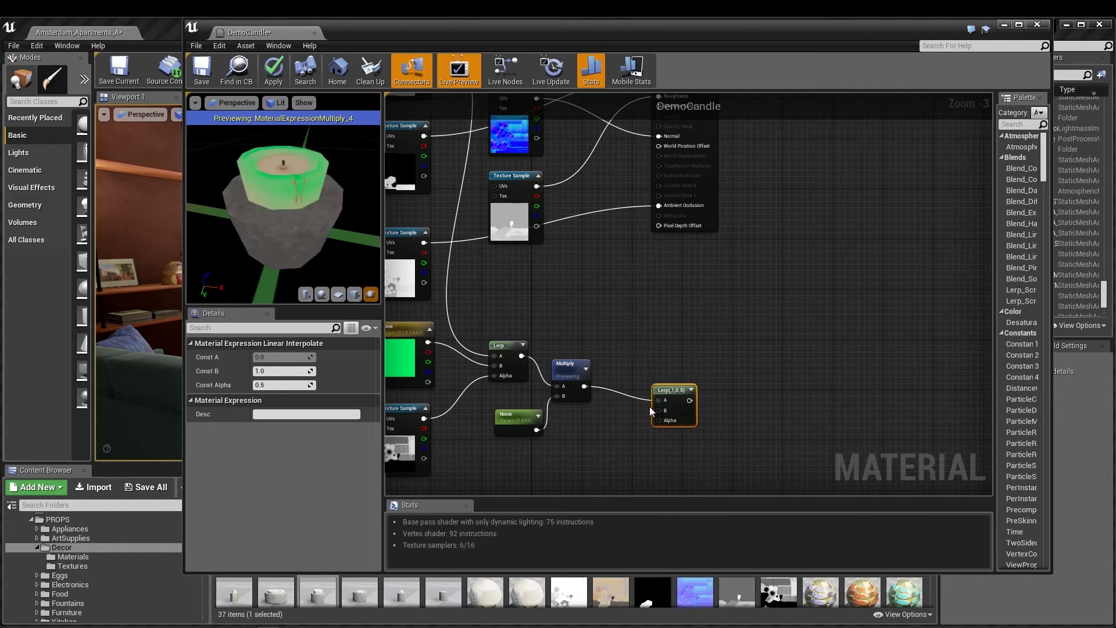
{"action": "right_click", "coordinate": [650, 406]}
{"action": "left_click_drag", "start_coordinate": [587, 386], "coordinate": [662, 409]}
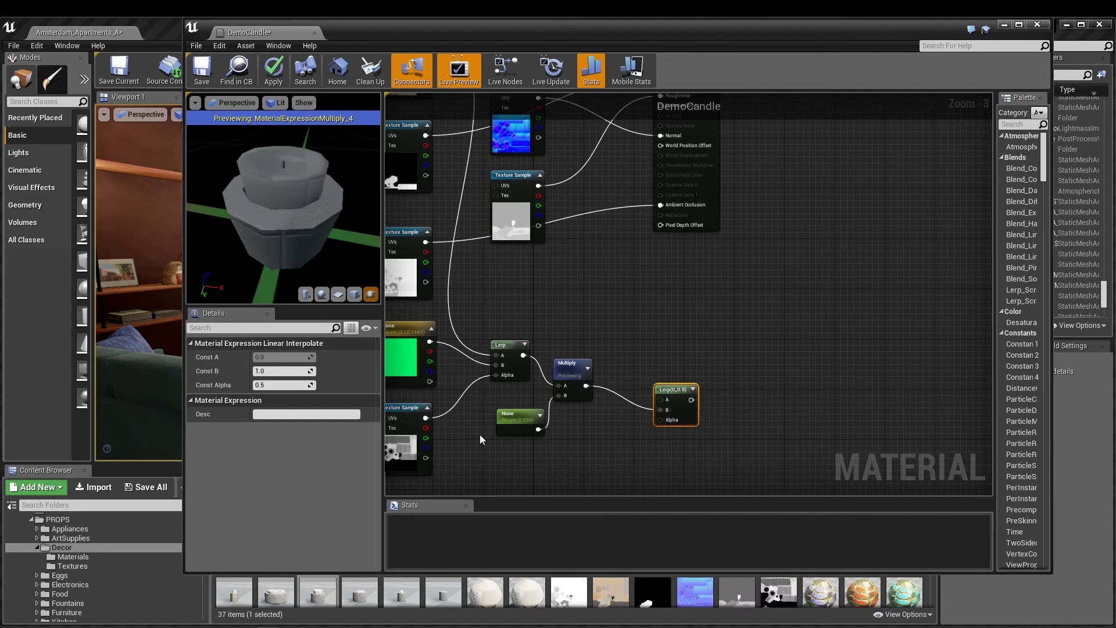
Step: Connect the transmissive map texture to the new Lerp's Alpha, move the node closer to Multiply, and start previewing it
{"action": "left_click_drag", "start_coordinate": [430, 419], "coordinate": [657, 439]}
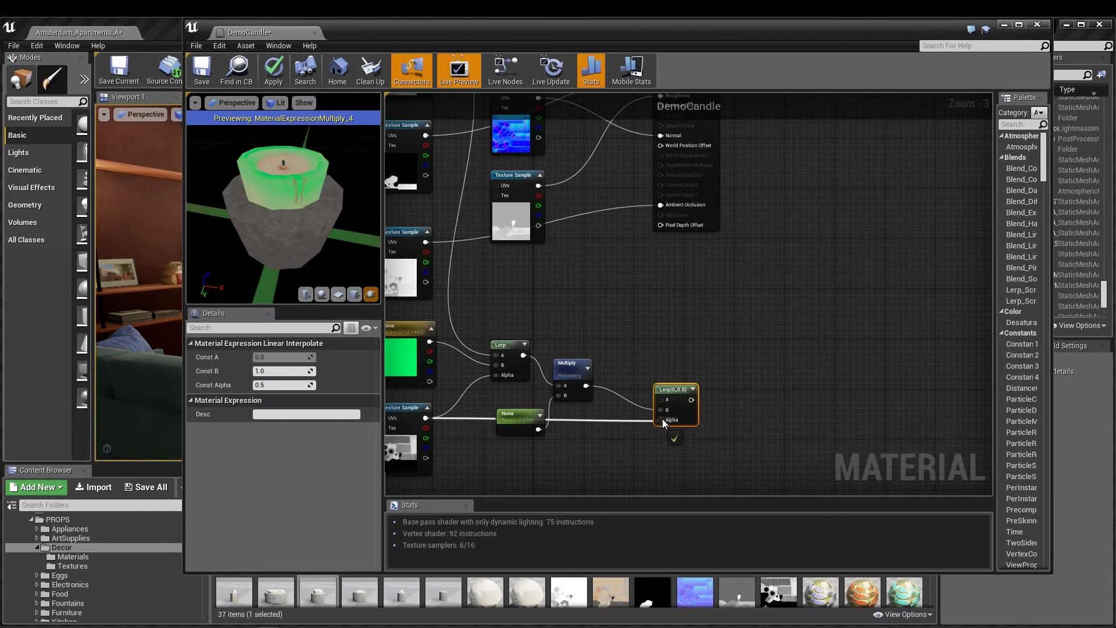
{"action": "left_click_drag", "start_coordinate": [672, 386], "coordinate": [640, 389]}
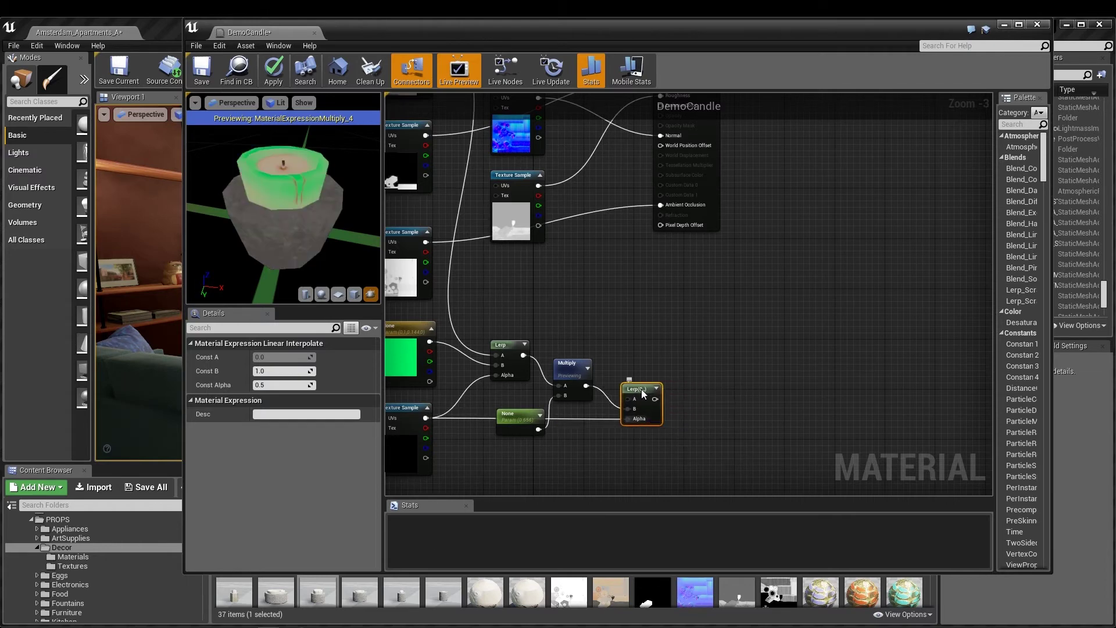
{"action": "right_click", "coordinate": [641, 389]}
{"action": "left_click", "coordinate": [674, 393]}
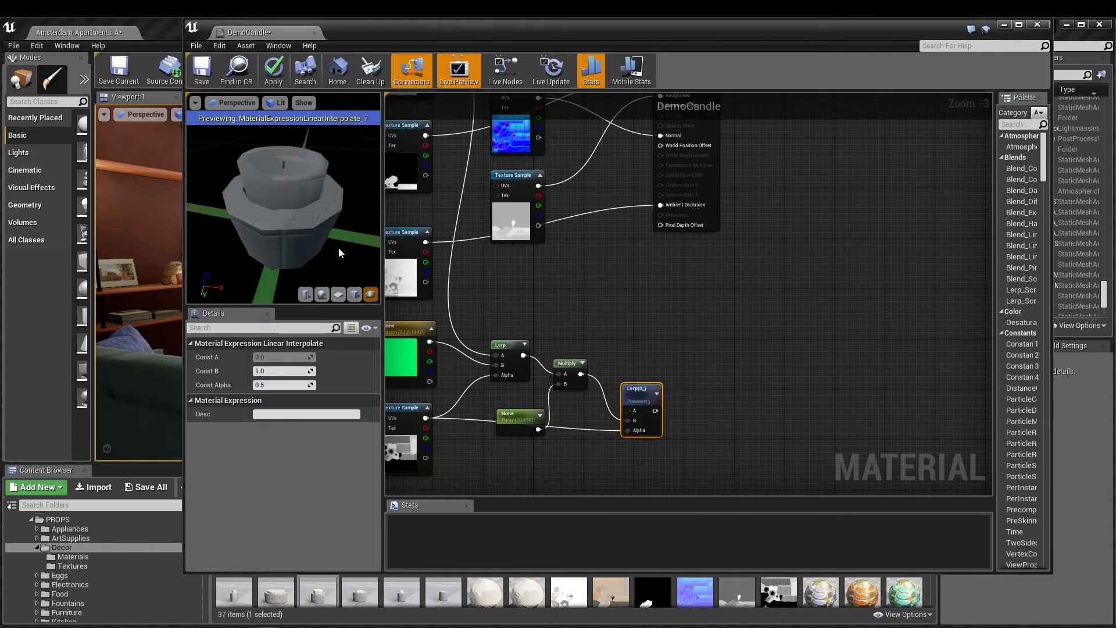
Step: Vary the scalar parameter's default value to compare the masked preview, ending at about 0.197
{"action": "left_click_drag", "start_coordinate": [292, 194], "coordinate": [292, 219]}
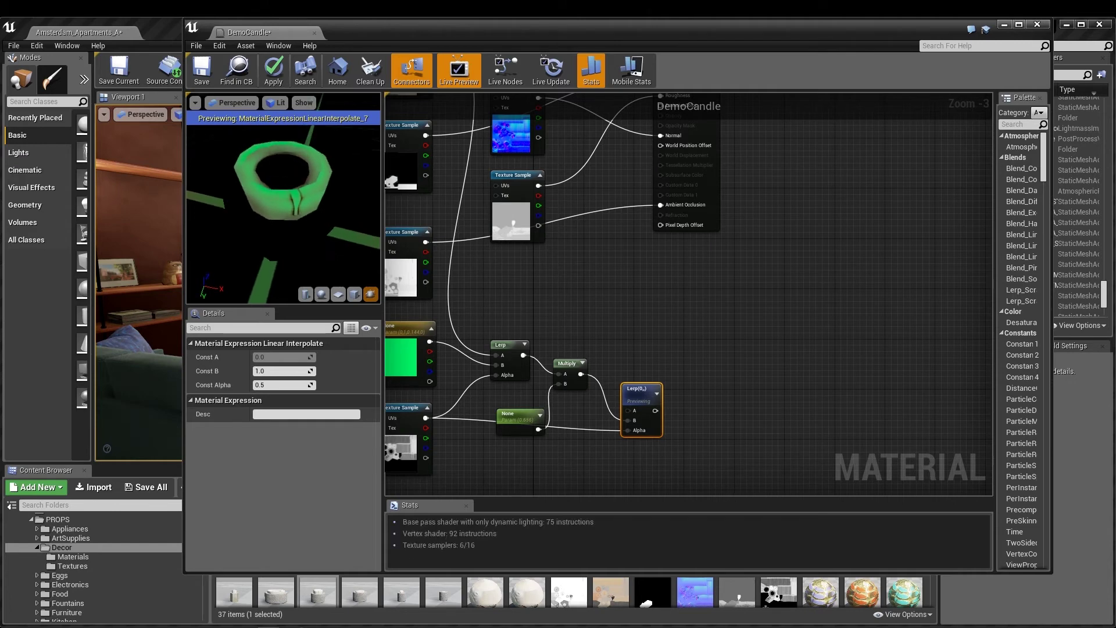
{"action": "left_click", "coordinate": [515, 416]}
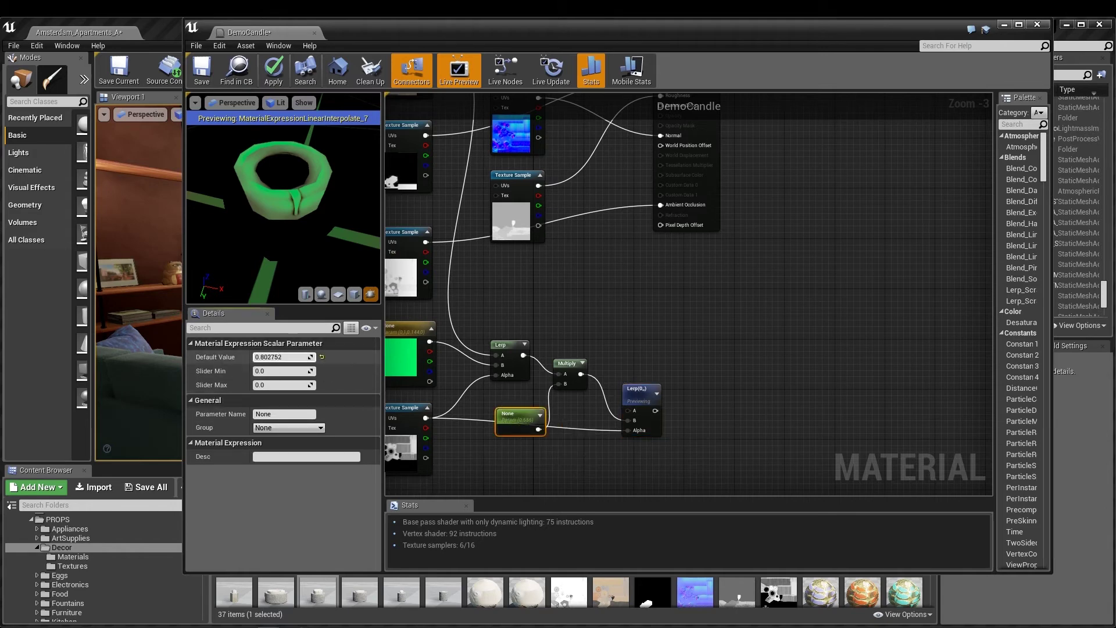
{"action": "left_click_drag", "start_coordinate": [280, 216], "coordinate": [281, 198]}
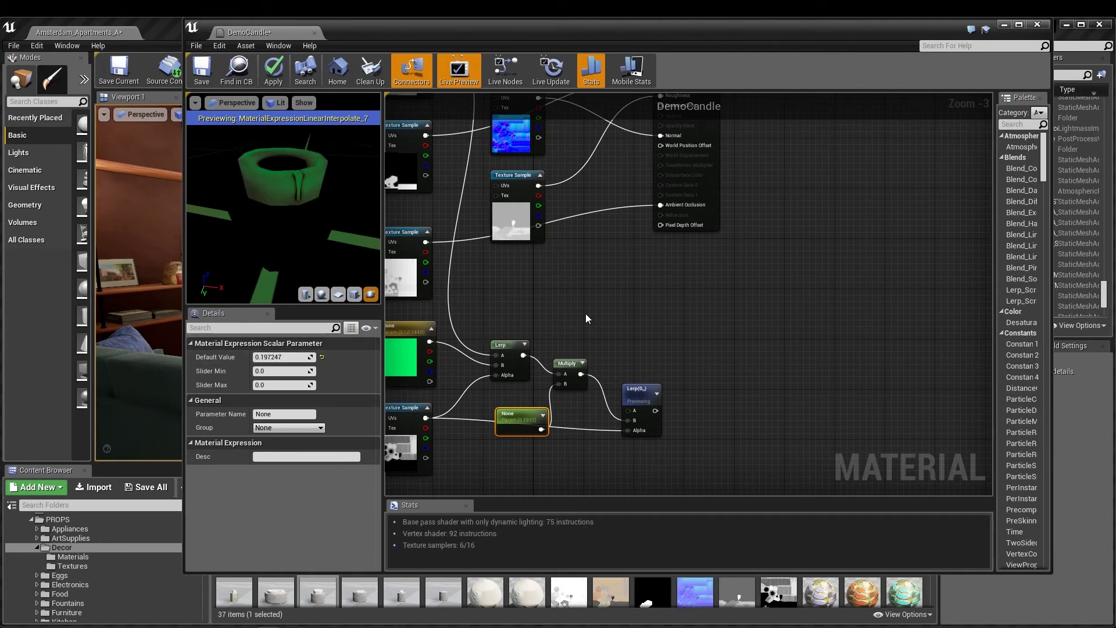
Step: Stop previewing the second Lerp and connect its output to the material's Emissive Color input
{"action": "scroll", "coordinate": [685, 322], "scroll_direction": "down", "scroll_amount": 1}
{"action": "right_click_drag", "start_coordinate": [685, 322], "coordinate": [649, 370]}
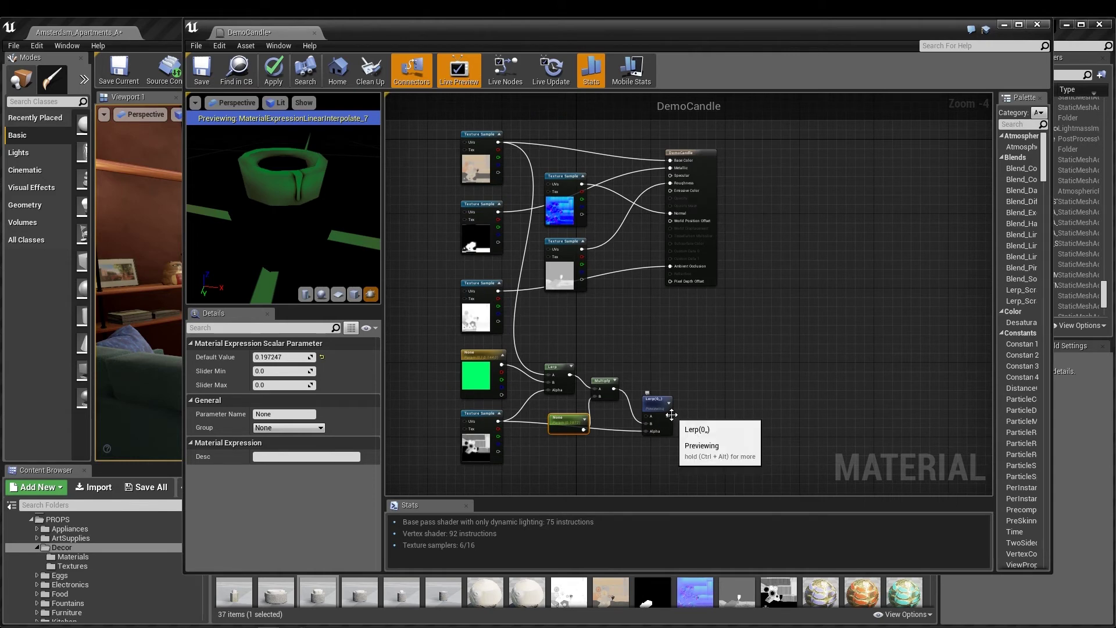
{"action": "mouse_move", "coordinate": [674, 418]}
{"action": "left_mouse_down"}
{"action": "mouse_move", "coordinate": [692, 413]}
{"action": "mouse_move", "coordinate": [665, 413]}
{"action": "left_mouse_up"}
{"action": "right_click", "coordinate": [654, 401]}
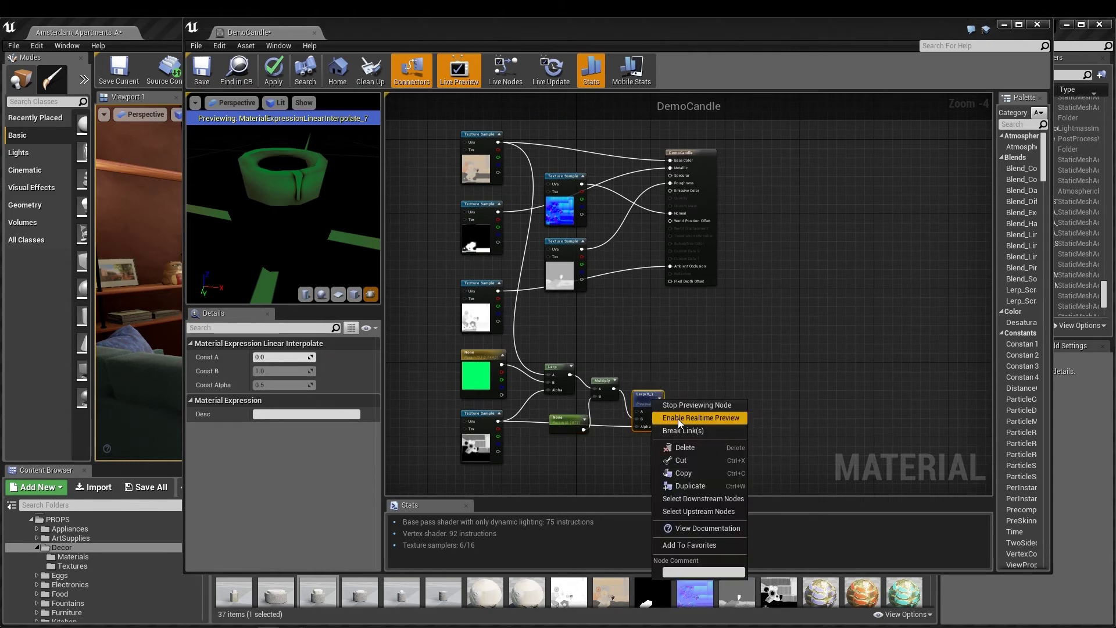
{"action": "left_click", "coordinate": [689, 406]}
{"action": "left_click_drag", "start_coordinate": [659, 403], "coordinate": [670, 192]}
{"action": "left_click", "coordinate": [705, 396]}
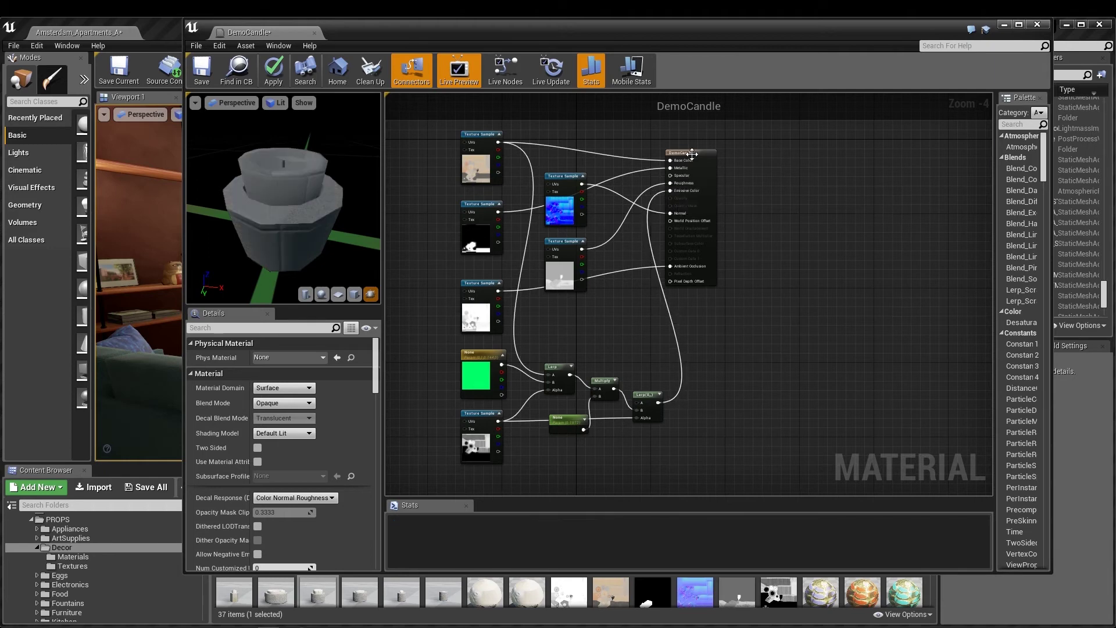
Step: Move the DemoCandle result node farther from the other nodes and inspect the full material on the candle preview
{"action": "left_click_drag", "start_coordinate": [692, 154], "coordinate": [785, 195]}
{"action": "mouse_move", "coordinate": [298, 236]}
{"action": "right_mouse_down"}
{"action": "mouse_move", "coordinate": [298, 198]}
{"action": "mouse_move", "coordinate": [297, 233]}
{"action": "right_mouse_up"}
{"action": "scroll", "coordinate": [302, 207], "scroll_direction": "up", "scroll_amount": 5}
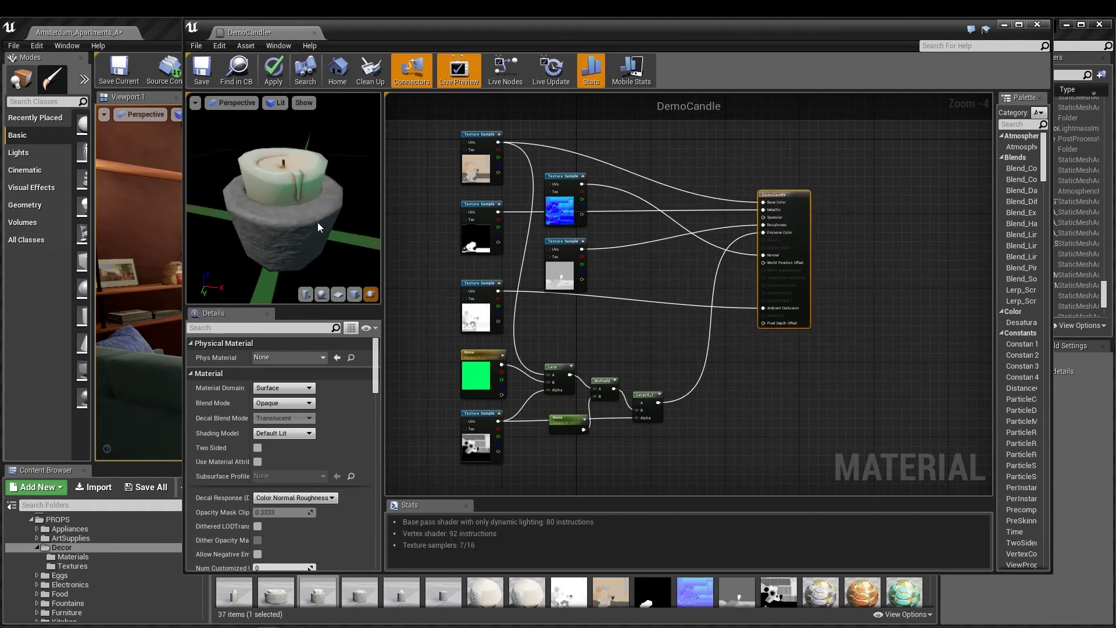
{"action": "left_click_drag", "start_coordinate": [317, 222], "coordinate": [290, 216]}
Step: Vary the scalar parameter's default value to compare the glow, and set it to 0.35
{"action": "left_click", "coordinate": [568, 424]}
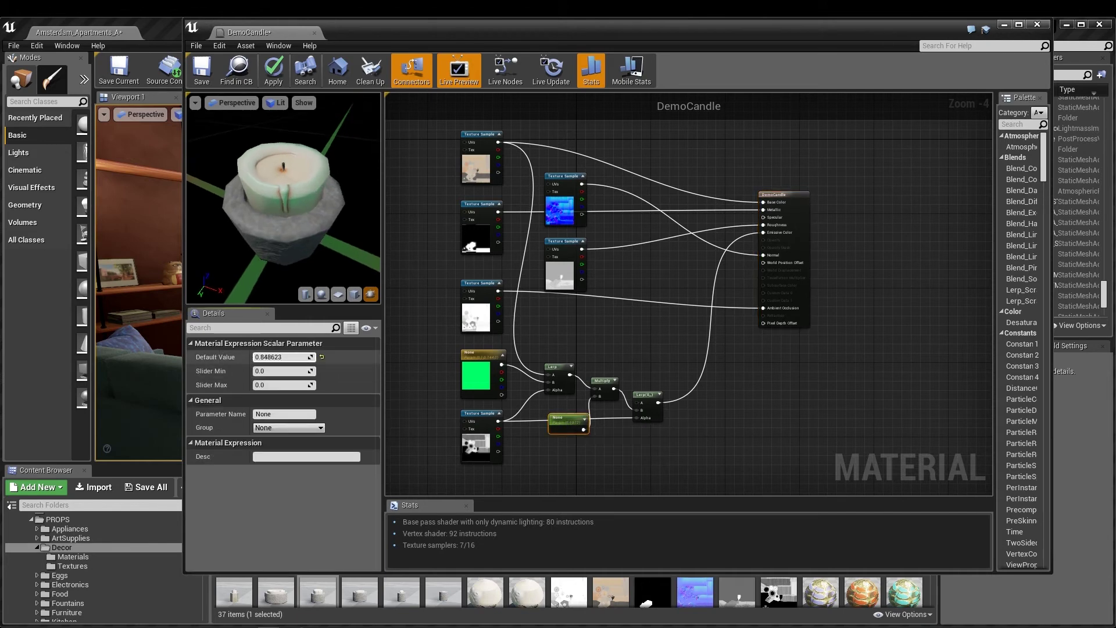
{"action": "left_click_drag", "start_coordinate": [302, 357], "coordinate": [287, 354]}
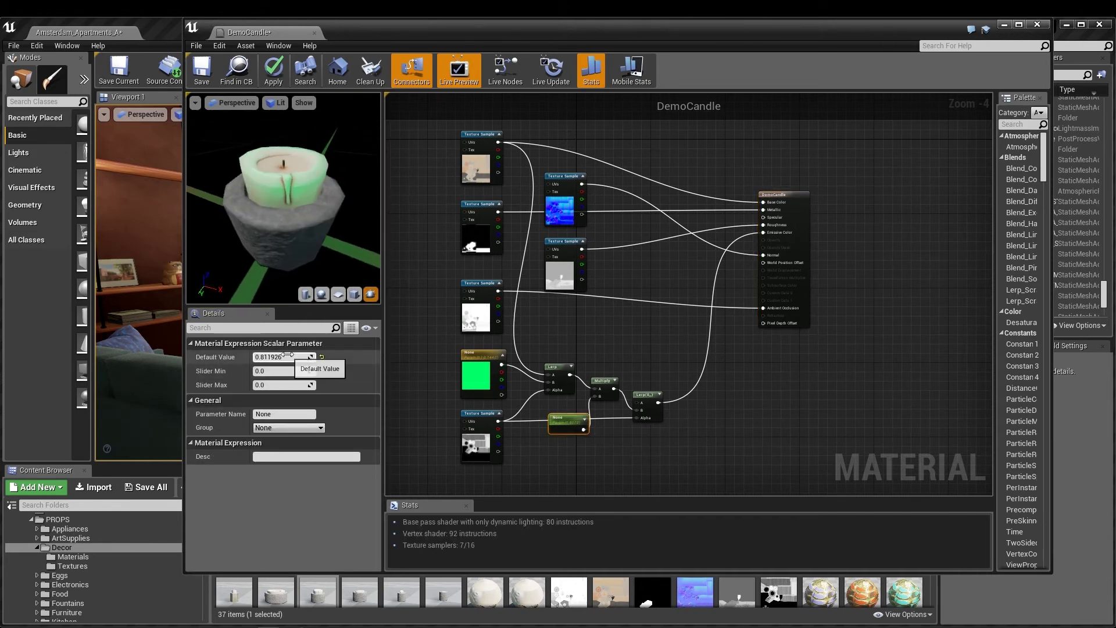
{"action": "left_click", "coordinate": [288, 357]}
{"action": "type", "text": "0.35"}
{"action": "key", "text": "Return"}
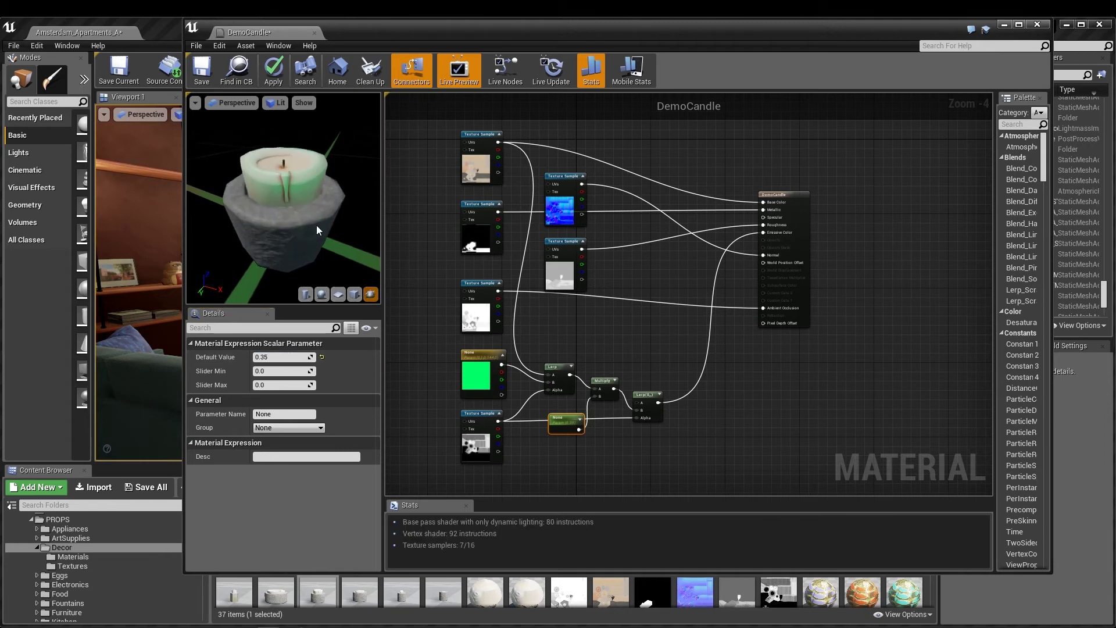
Step: Change the vector parameter's colour to a light orange of R 1.0, G 0.714, B 0.367
{"action": "left_click", "coordinate": [477, 373]}
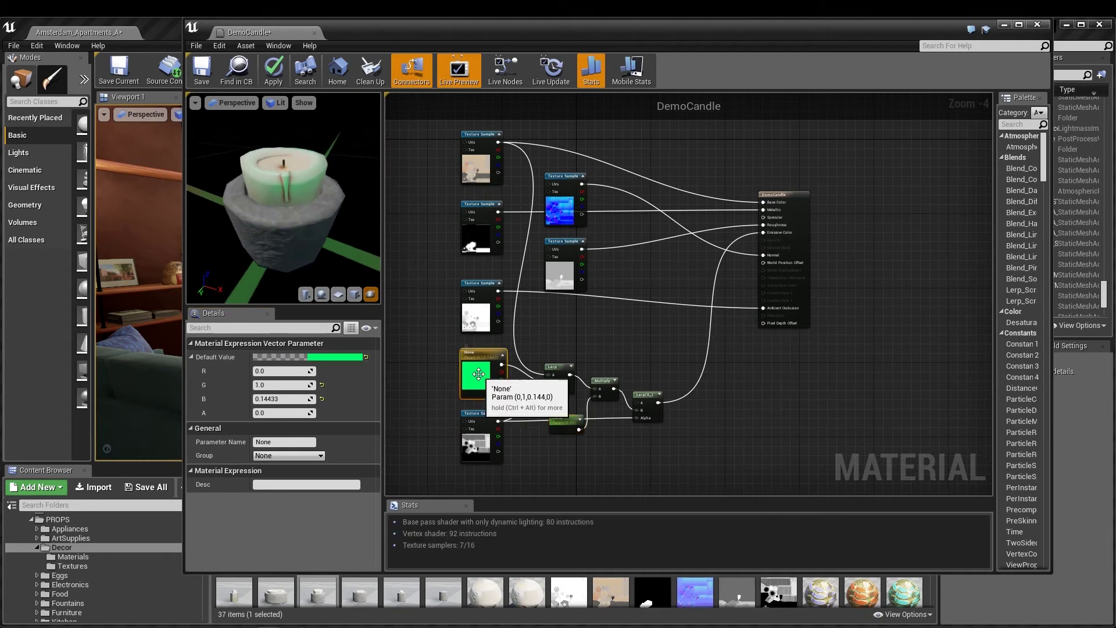
{"action": "left_click", "coordinate": [341, 358]}
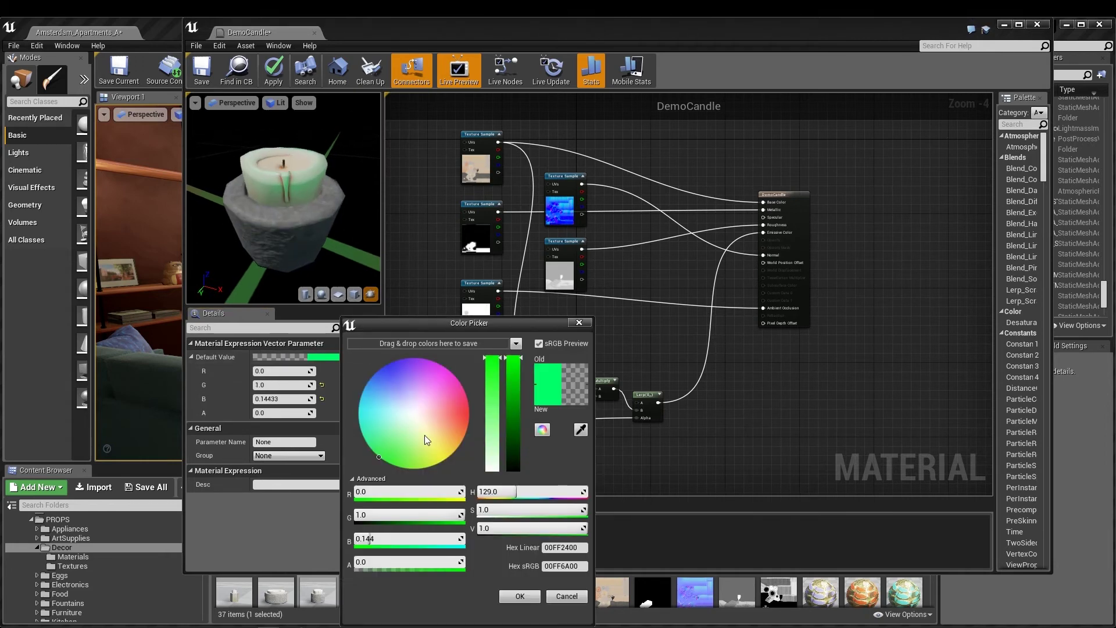
{"action": "left_click", "coordinate": [444, 433]}
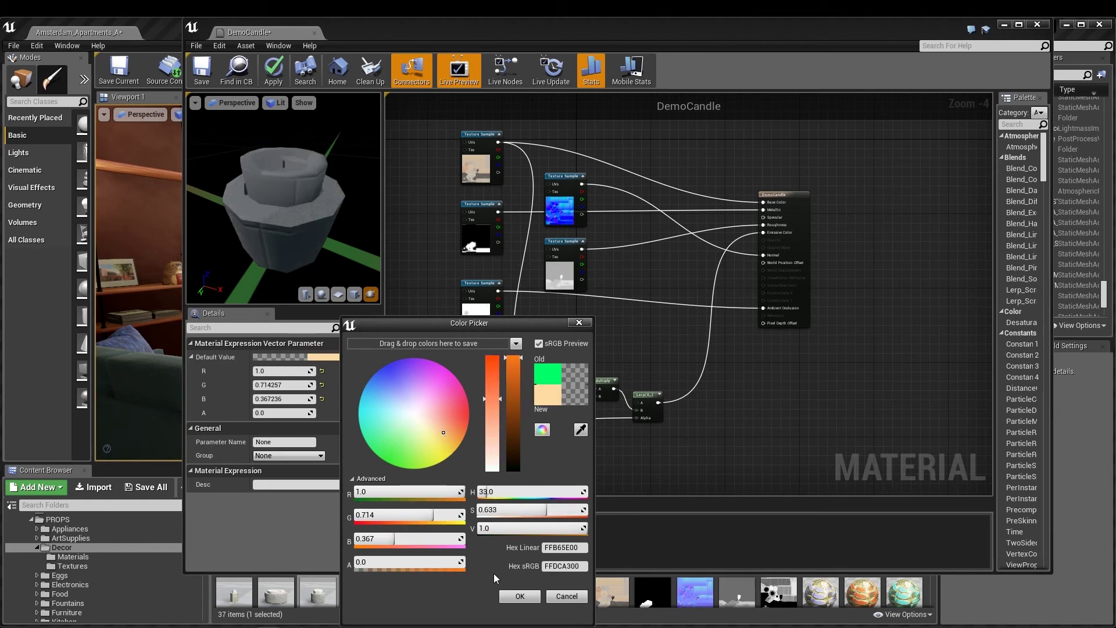
{"action": "left_click", "coordinate": [520, 596]}
{"action": "mouse_move", "coordinate": [304, 240]}
{"action": "left_mouse_down"}
{"action": "mouse_move", "coordinate": [303, 279]}
{"action": "mouse_move", "coordinate": [304, 209]}
{"action": "mouse_move", "coordinate": [304, 239]}
{"action": "left_mouse_up"}
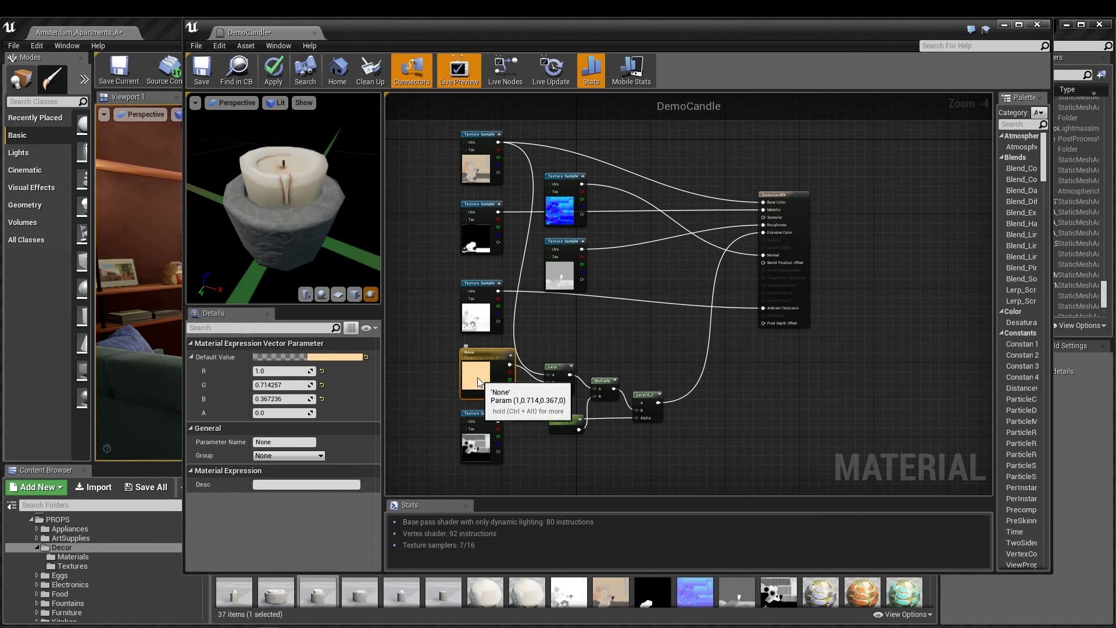
Step: Set the vector parameter to a paler warm cream of R 1.0, G 0.828, B 0.595
{"action": "left_click", "coordinate": [343, 357]}
{"action": "left_click", "coordinate": [431, 421]}
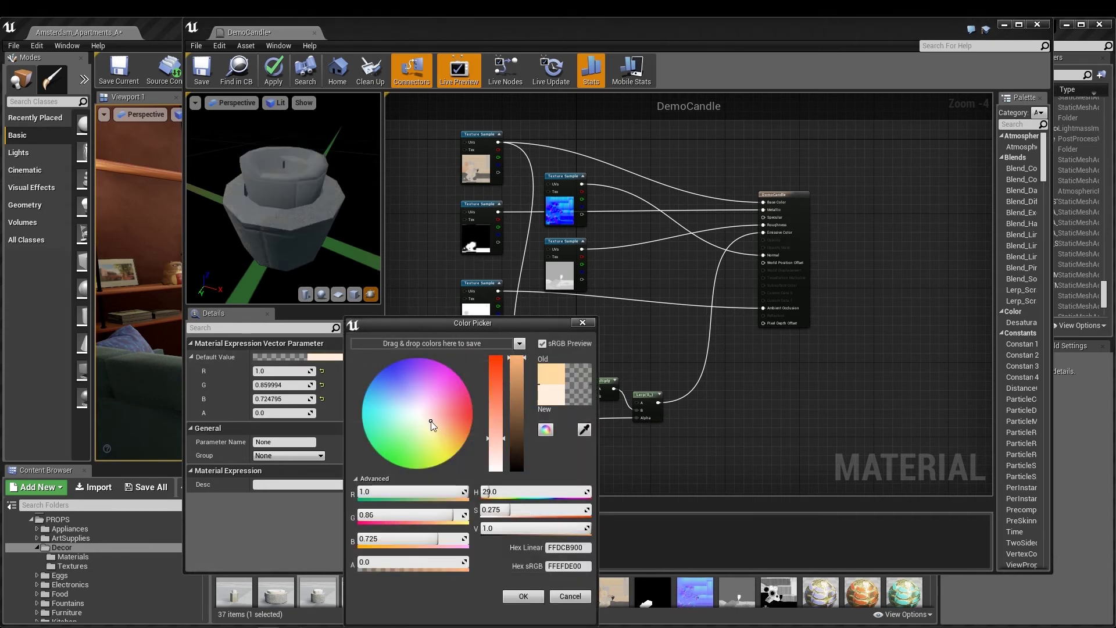
{"action": "left_click", "coordinate": [436, 427]}
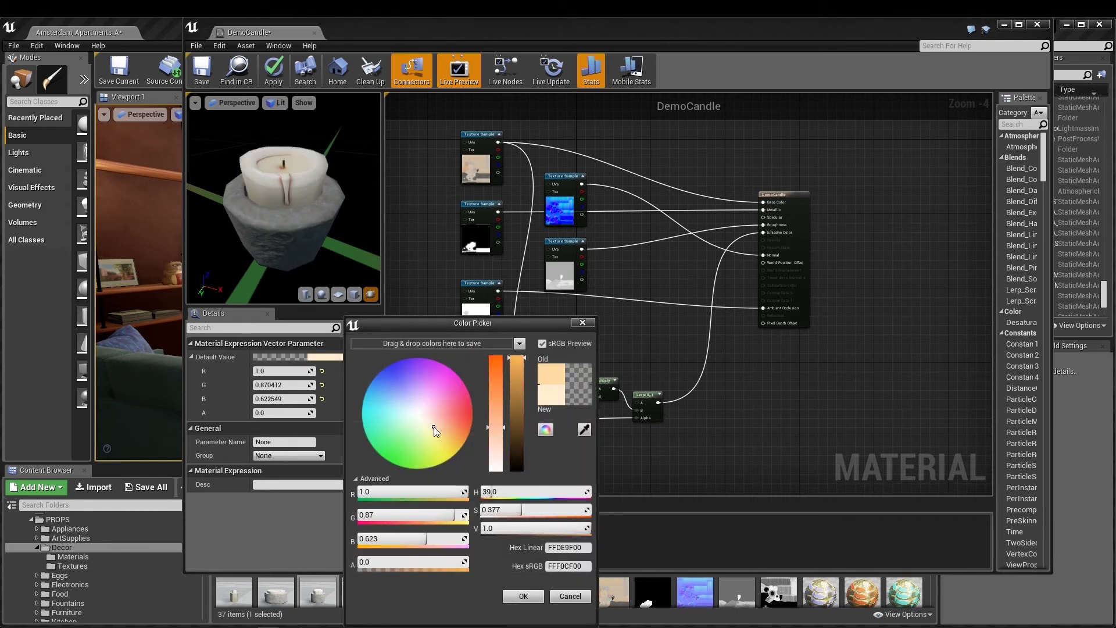
{"action": "left_click", "coordinate": [524, 597]}
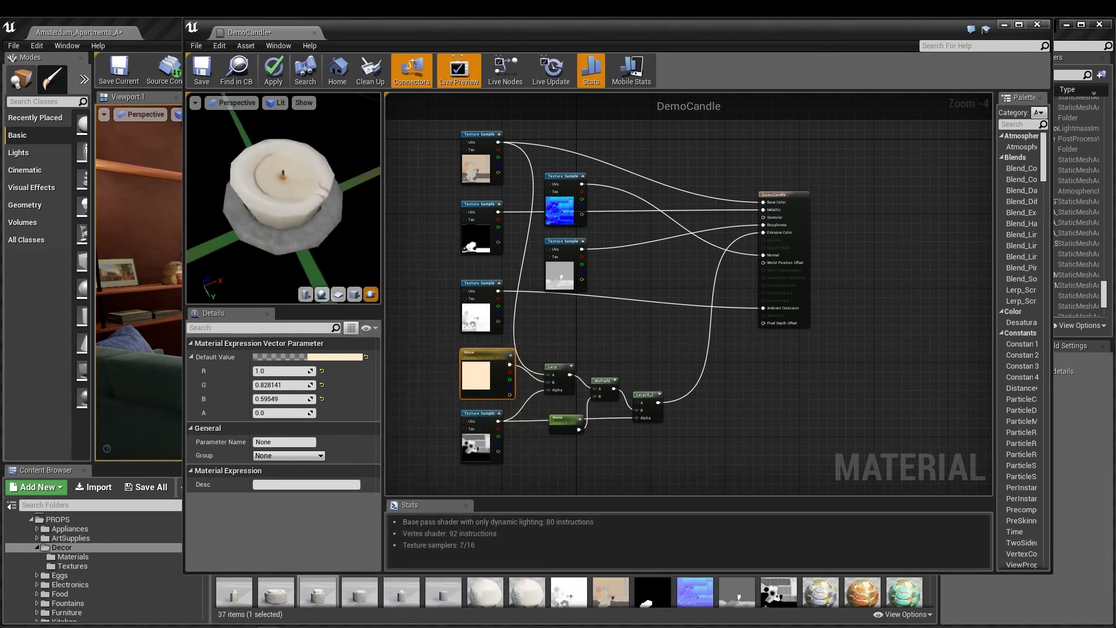
Step: Try the material without its Ambient Occlusion link, restore the connection, and inspect the candle preview
{"action": "right_click", "coordinate": [764, 308]}
{"action": "left_click", "coordinate": [791, 332]}
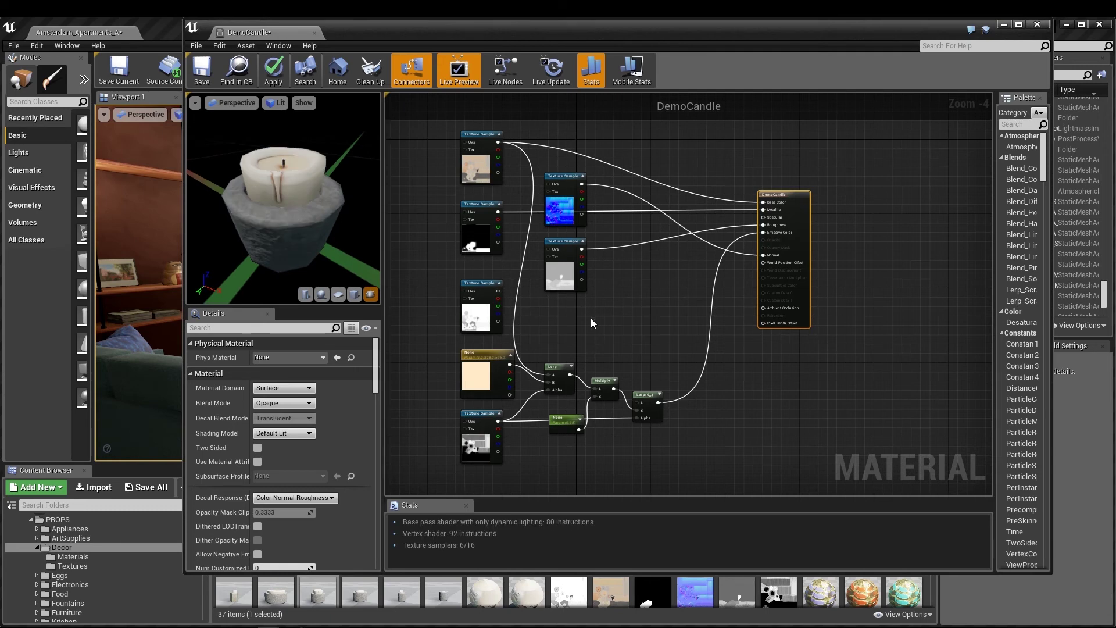
{"action": "key", "text": "ctrl+z"}
{"action": "left_click_drag", "start_coordinate": [310, 200], "coordinate": [355, 214]}
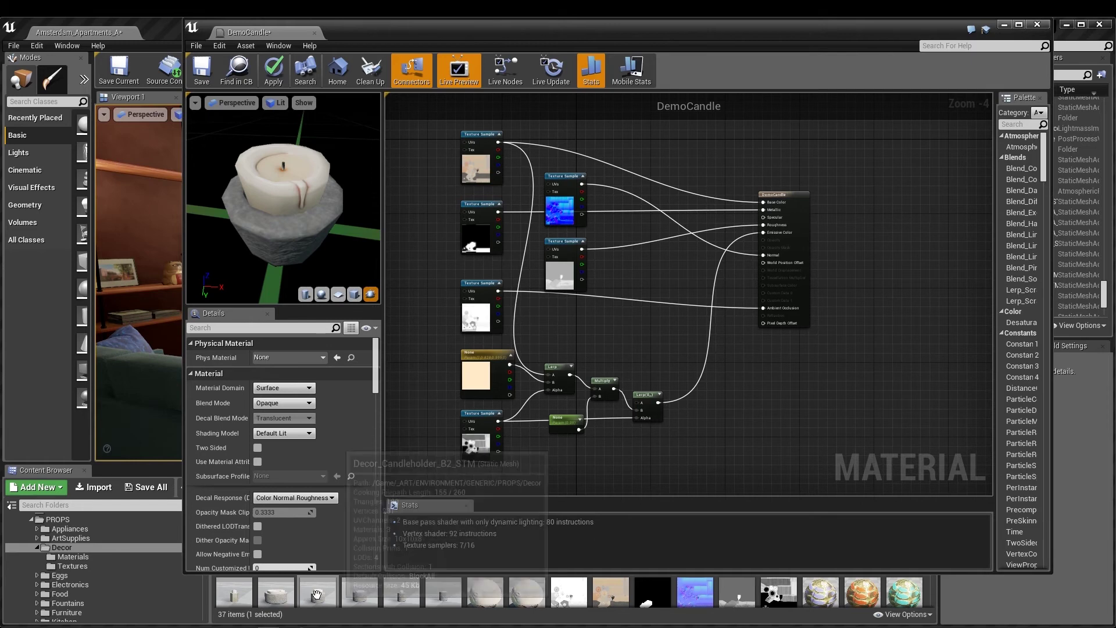
Step: Preview the material on the second candleholder mesh and set the scalar parameter's default value to about 0.524
{"action": "left_click", "coordinate": [278, 593]}
{"action": "left_click", "coordinate": [371, 293]}
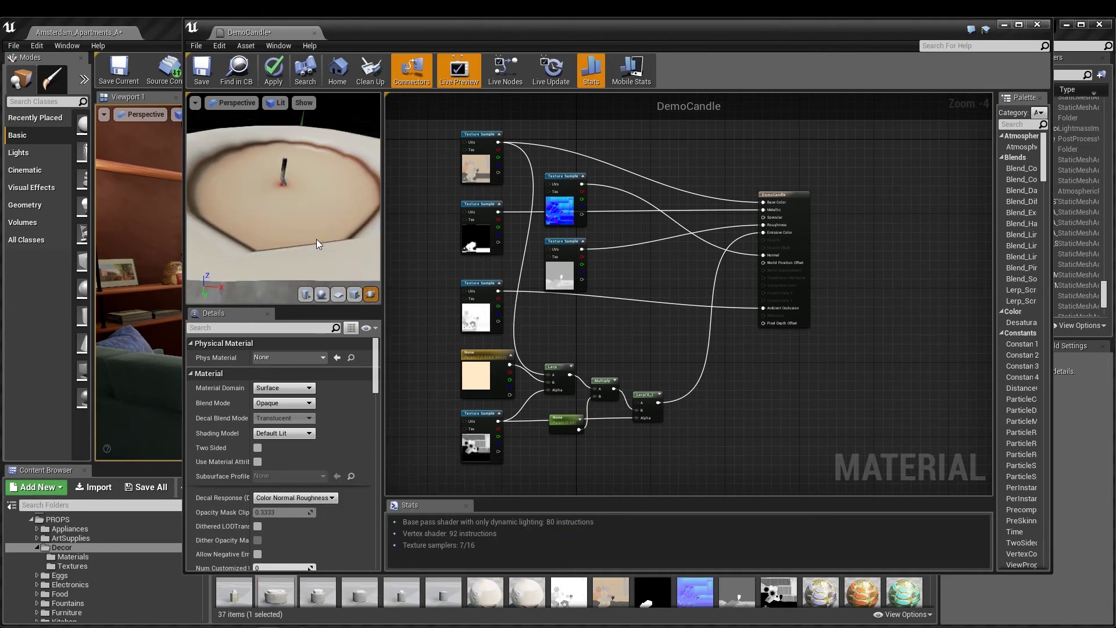
{"action": "left_click_drag", "start_coordinate": [302, 223], "coordinate": [233, 206]}
{"action": "left_click", "coordinate": [577, 419]}
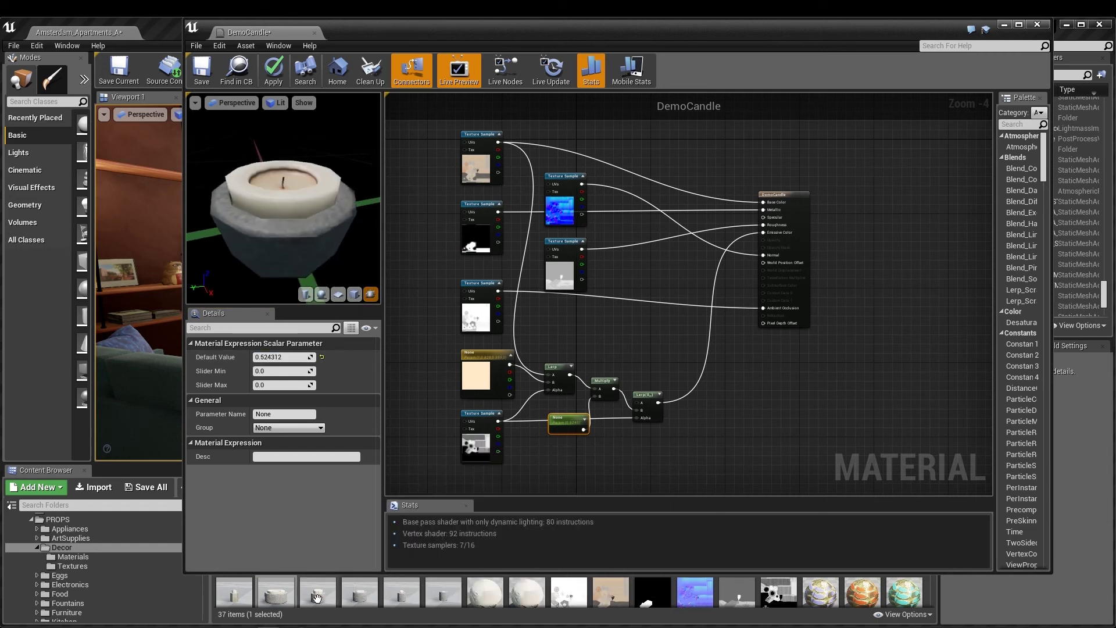
Step: Switch the material preview to the fourth candleholder mesh and inspect the wax from above
{"action": "left_click", "coordinate": [359, 592]}
{"action": "left_click", "coordinate": [371, 295]}
{"action": "left_click_drag", "start_coordinate": [325, 203], "coordinate": [279, 227]}
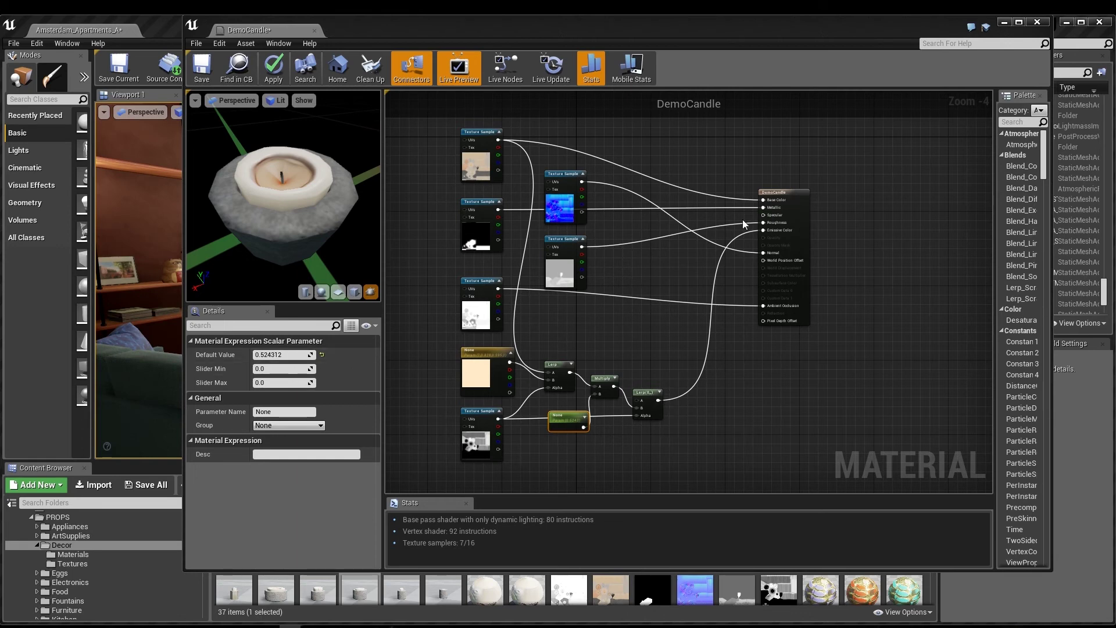
Step: Check the result node's Material Domain and Blend Mode options, keeping Surface and Opaque
{"action": "left_click", "coordinate": [778, 193]}
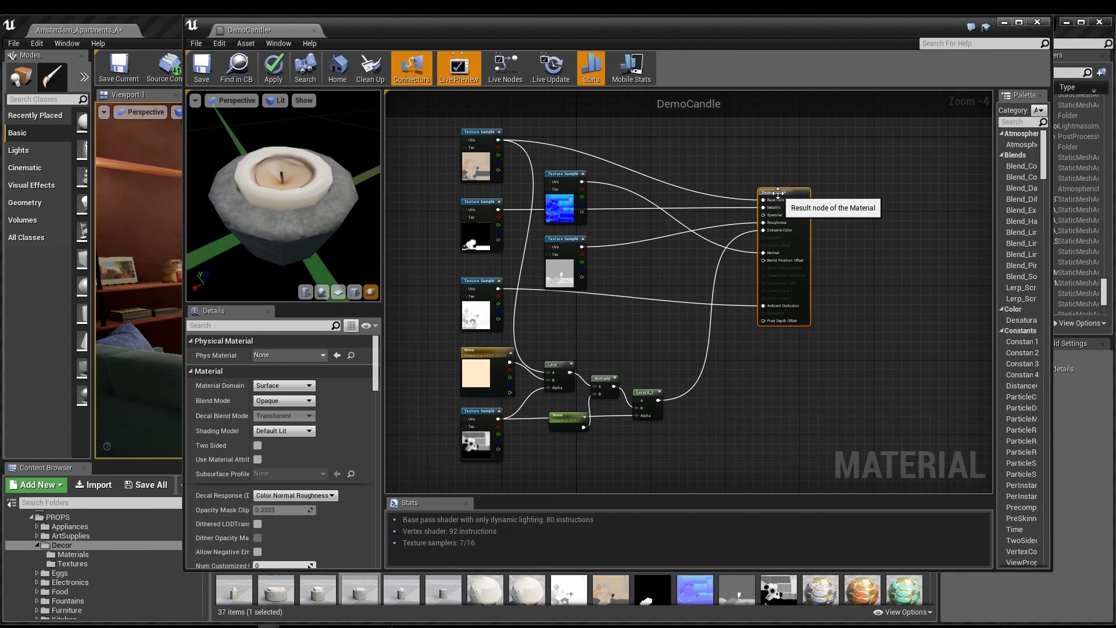
{"action": "left_click", "coordinate": [283, 386]}
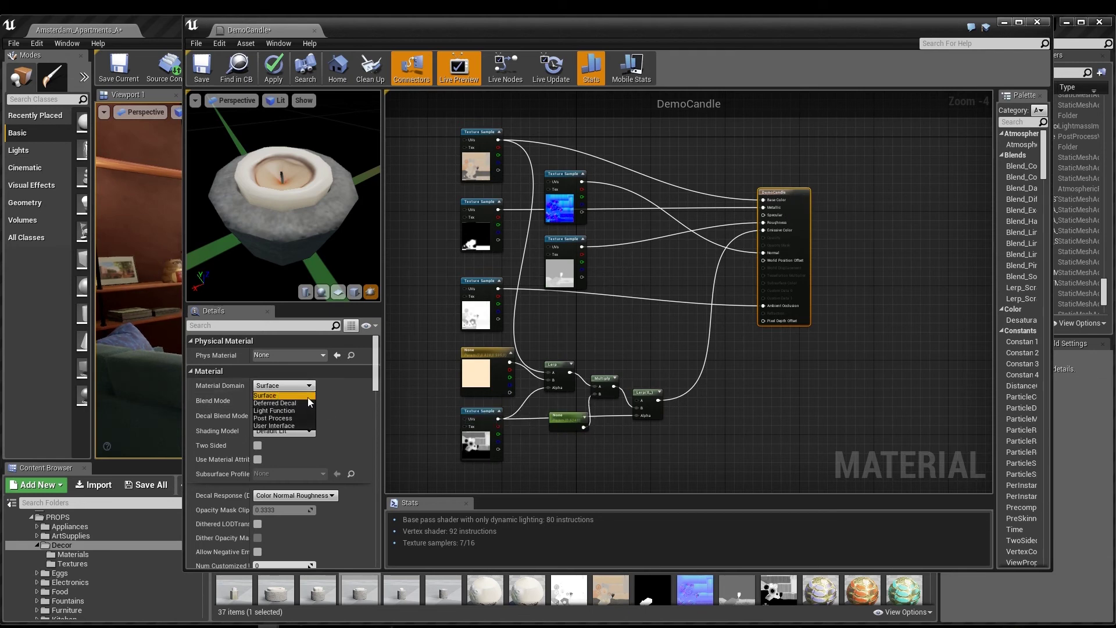
{"action": "left_click", "coordinate": [308, 396]}
{"action": "left_click", "coordinate": [293, 403]}
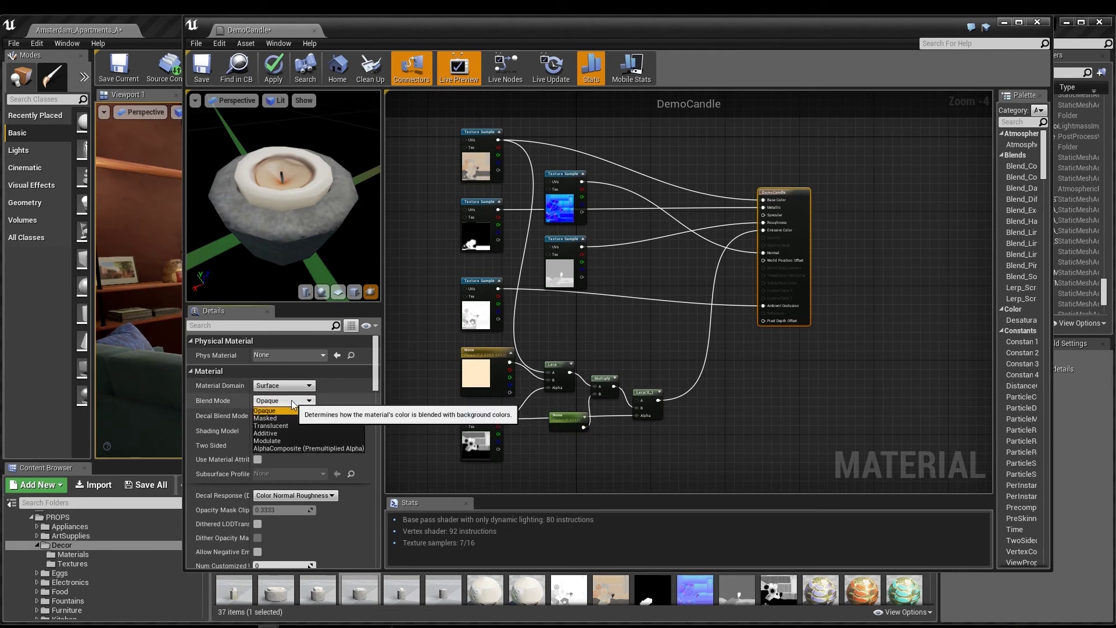
{"action": "left_click", "coordinate": [361, 400]}
Step: Set the material's Shading Model to Subsurface and move the result node slightly closer to the other nodes
{"action": "left_click", "coordinate": [313, 431]}
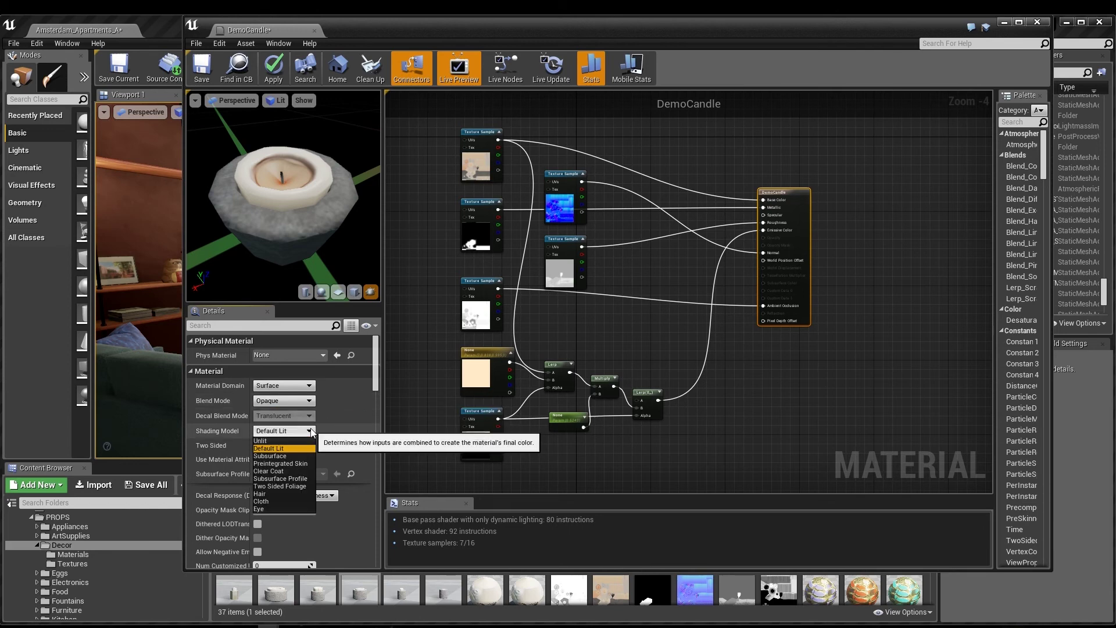
{"action": "left_click", "coordinate": [274, 455]}
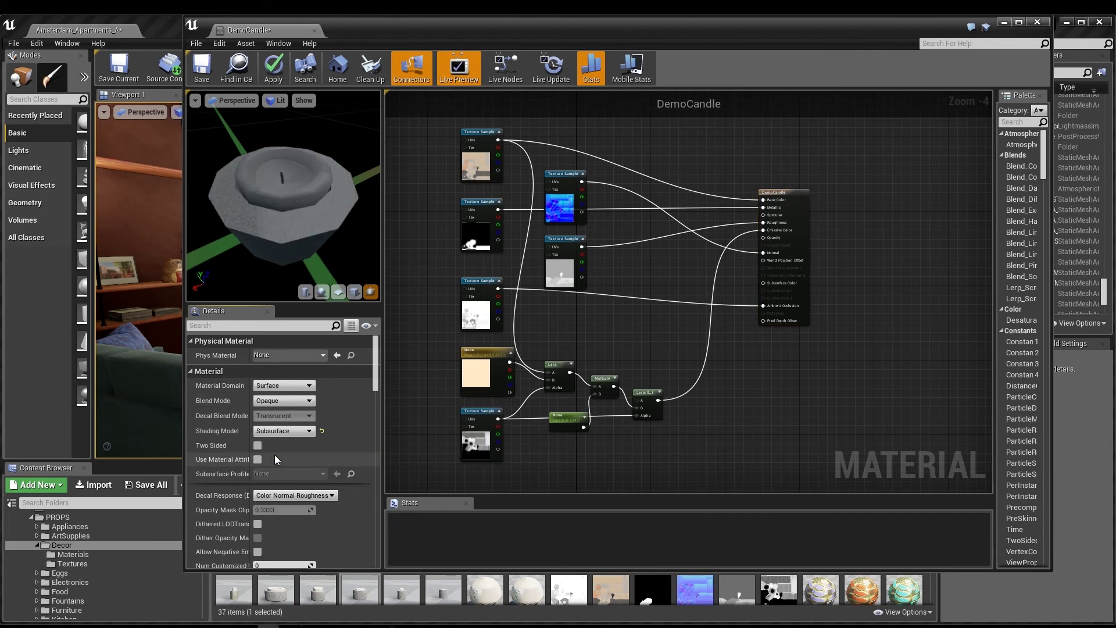
{"action": "scroll", "coordinate": [752, 298], "scroll_direction": "up", "scroll_amount": 1}
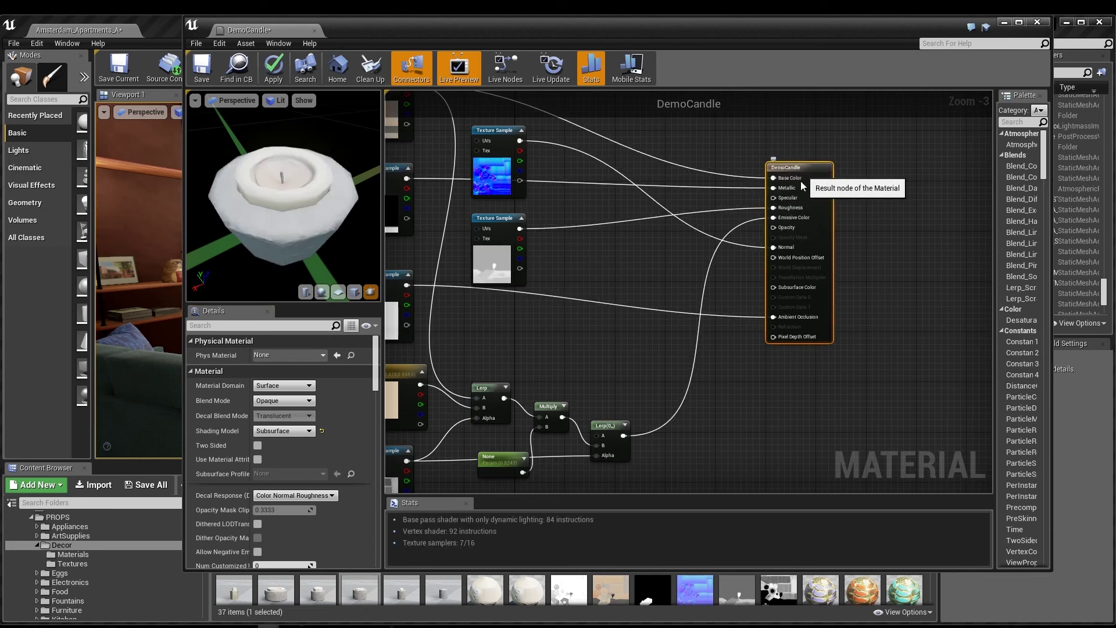
{"action": "mouse_move", "coordinate": [792, 151]}
{"action": "left_mouse_down"}
{"action": "mouse_move", "coordinate": [779, 207]}
{"action": "mouse_move", "coordinate": [774, 156]}
{"action": "left_mouse_up"}
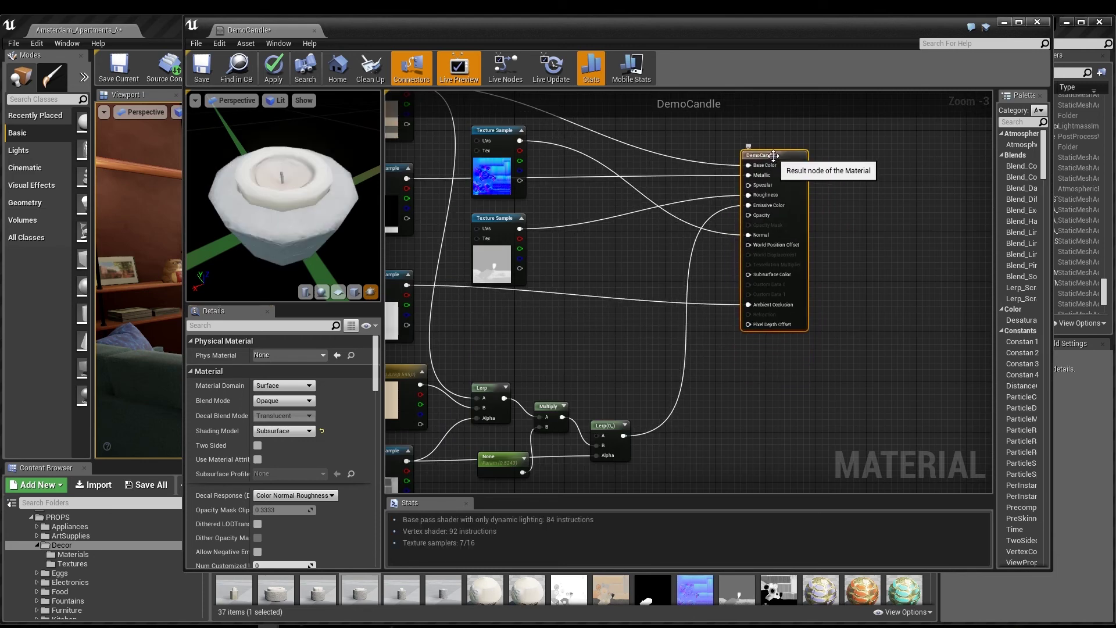
Step: Connect the final Lerp's output to the result node's Subsurface Color and break its link to Emissive Color
{"action": "left_click_drag", "start_coordinate": [326, 232], "coordinate": [337, 231]}
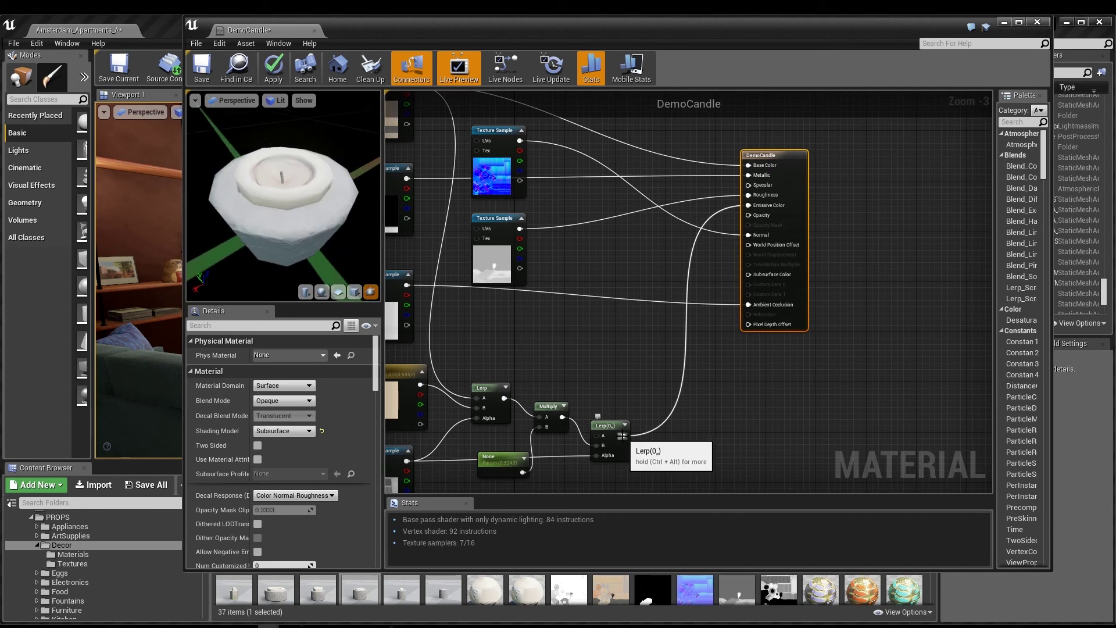
{"action": "left_click_drag", "start_coordinate": [623, 436], "coordinate": [624, 440]}
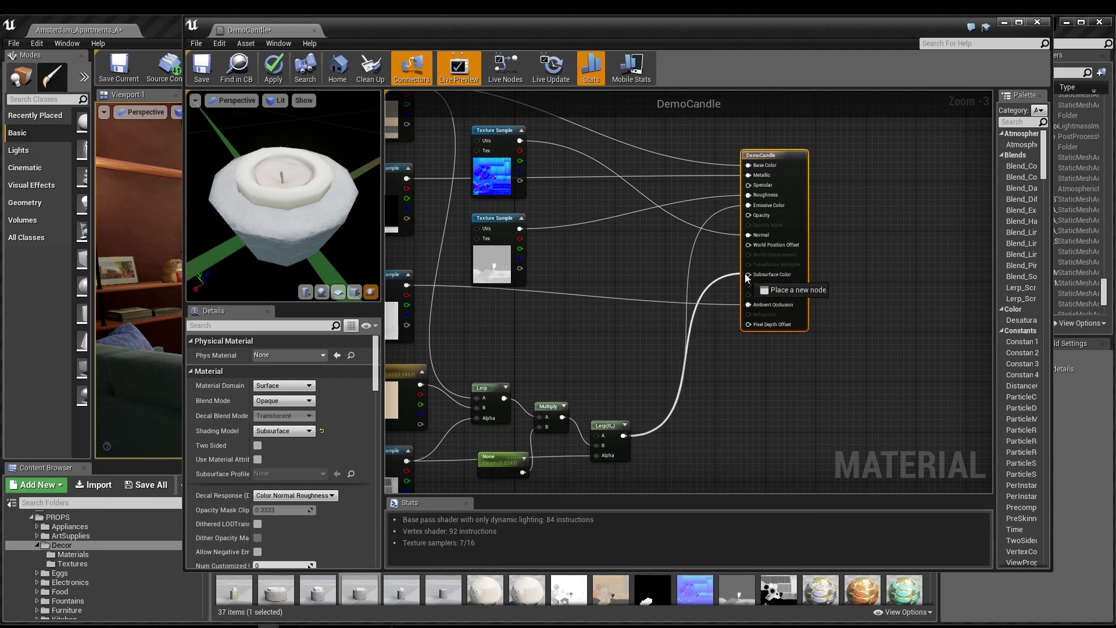
{"action": "left_click_drag", "start_coordinate": [746, 273], "coordinate": [748, 274]}
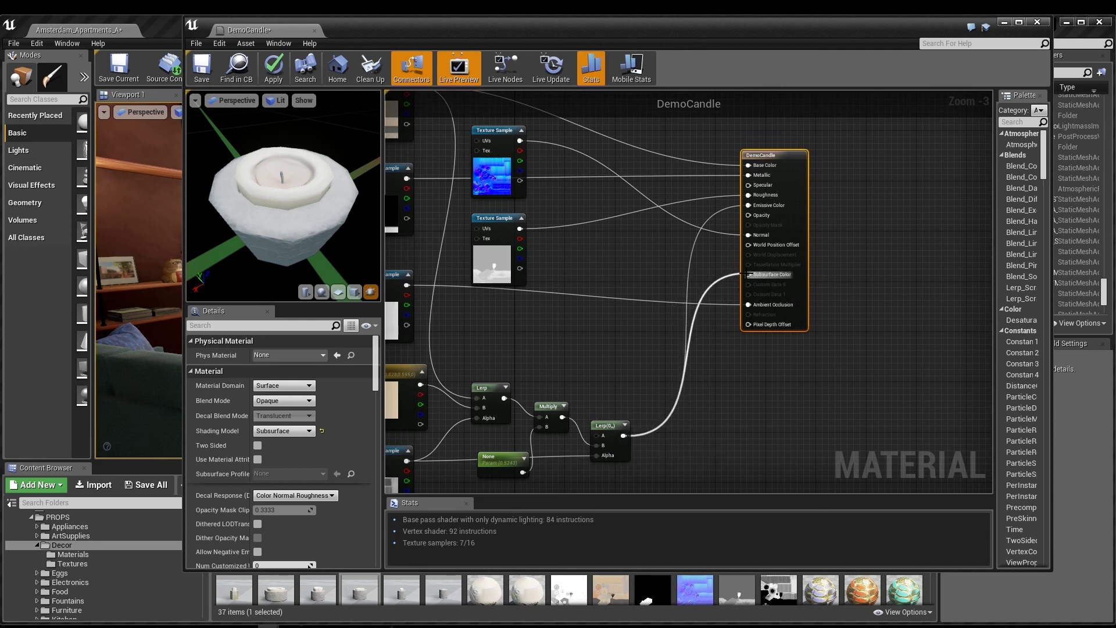
{"action": "right_click", "coordinate": [748, 205]}
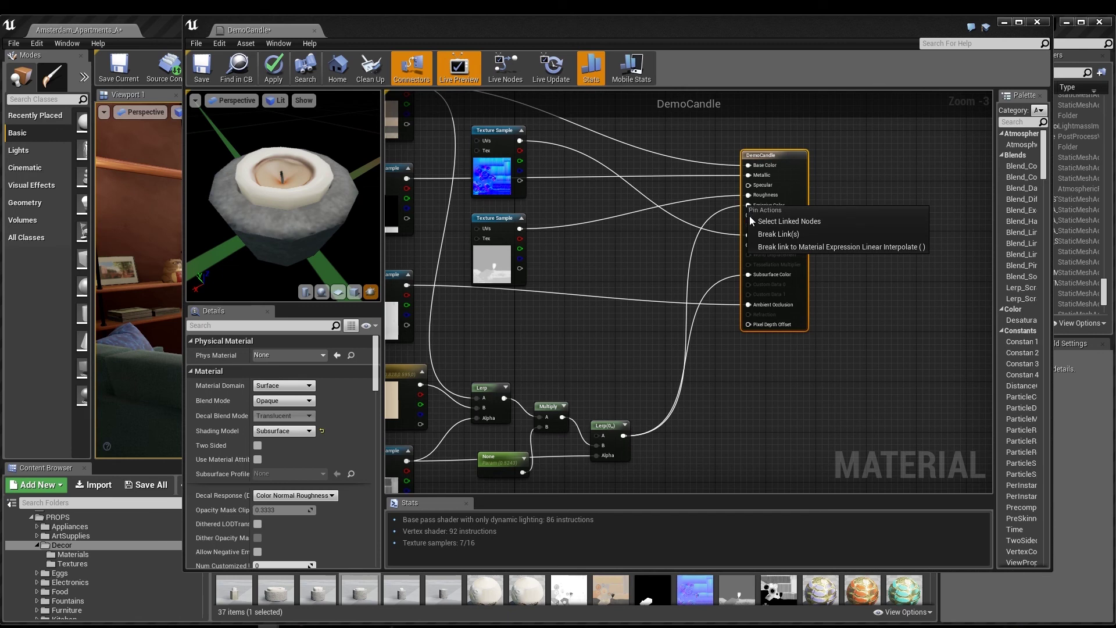
{"action": "left_click", "coordinate": [759, 235]}
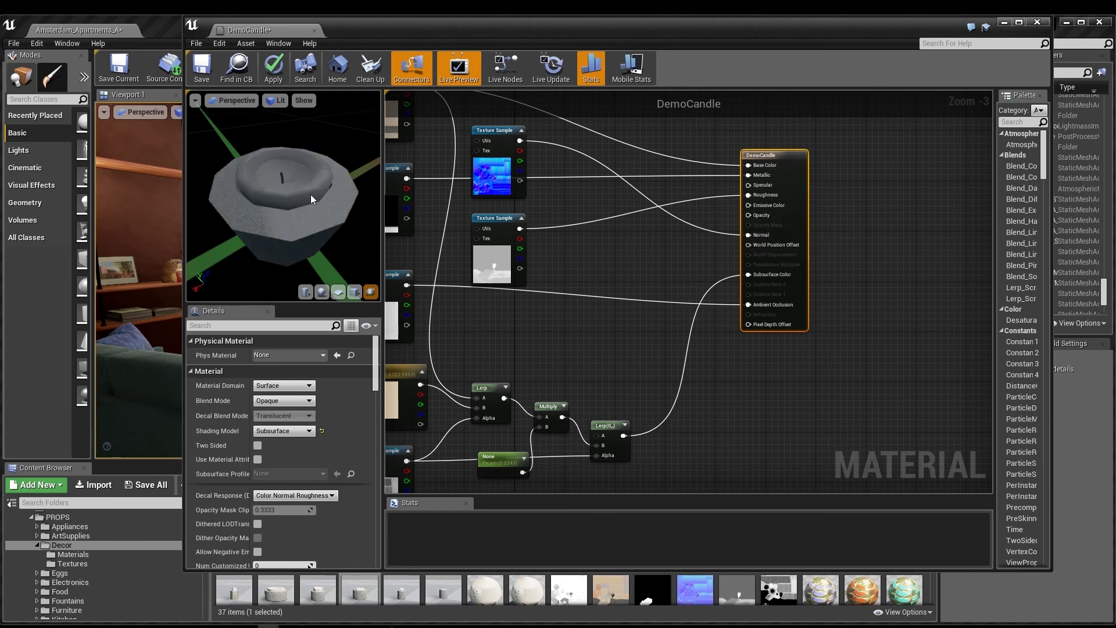
Step: Set the scalar parameter's default value to 1
{"action": "mouse_move", "coordinate": [311, 194]}
{"action": "left_mouse_down"}
{"action": "mouse_move", "coordinate": [311, 250]}
{"action": "mouse_move", "coordinate": [279, 169]}
{"action": "mouse_move", "coordinate": [299, 204]}
{"action": "left_mouse_up"}
{"action": "left_click", "coordinate": [502, 462]}
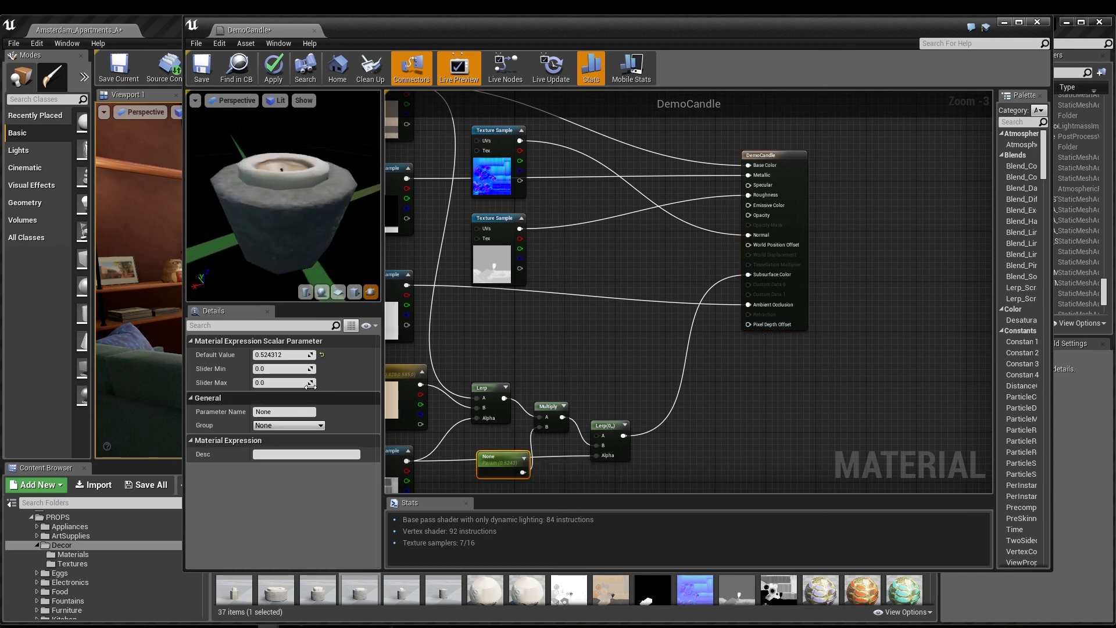
{"action": "left_click", "coordinate": [268, 354]}
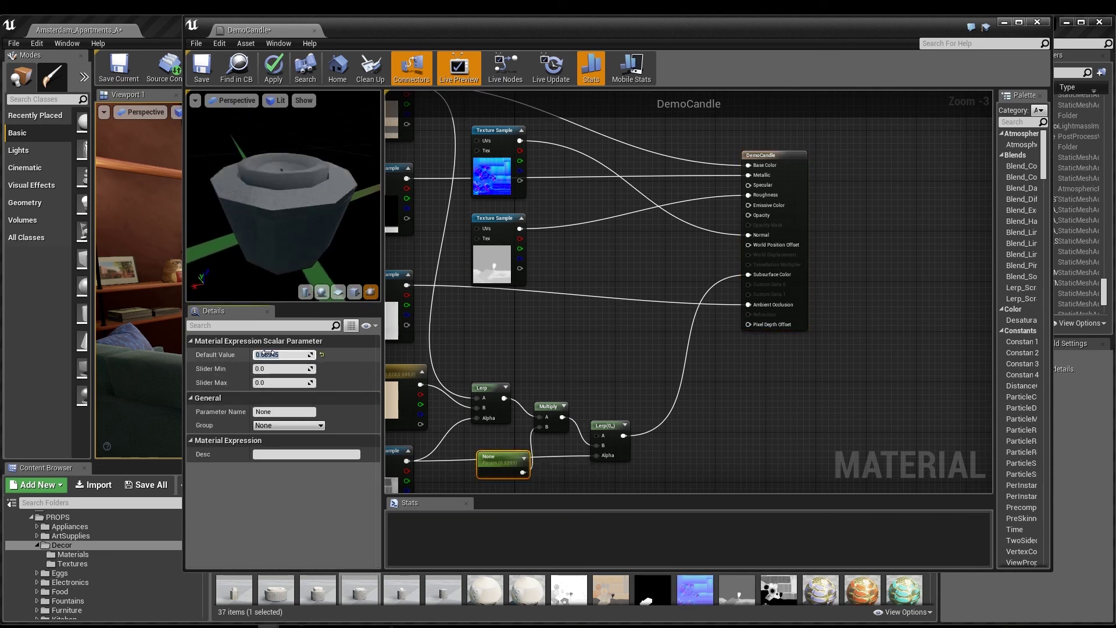
{"action": "type", "text": "1"}
{"action": "key", "text": "Return"}
Step: Enlarge the material preview area in both width and height and view the candle's wax from above
{"action": "left_click_drag", "start_coordinate": [298, 244], "coordinate": [292, 189]}
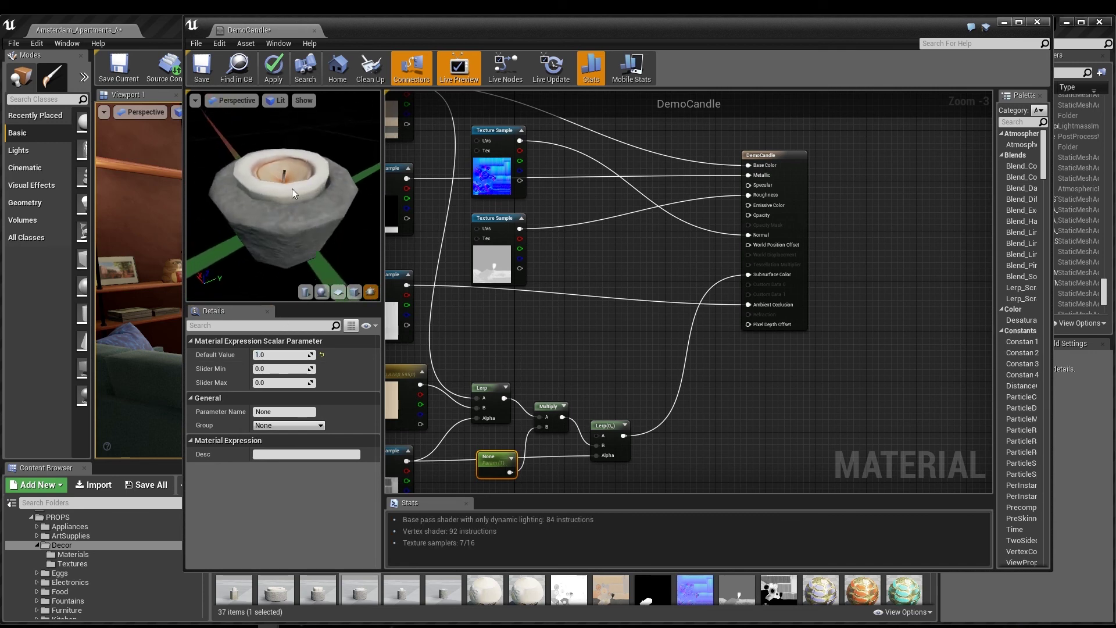
{"action": "scroll", "coordinate": [292, 188], "scroll_direction": "up", "scroll_amount": 3}
{"action": "left_click_drag", "start_coordinate": [382, 295], "coordinate": [506, 311]}
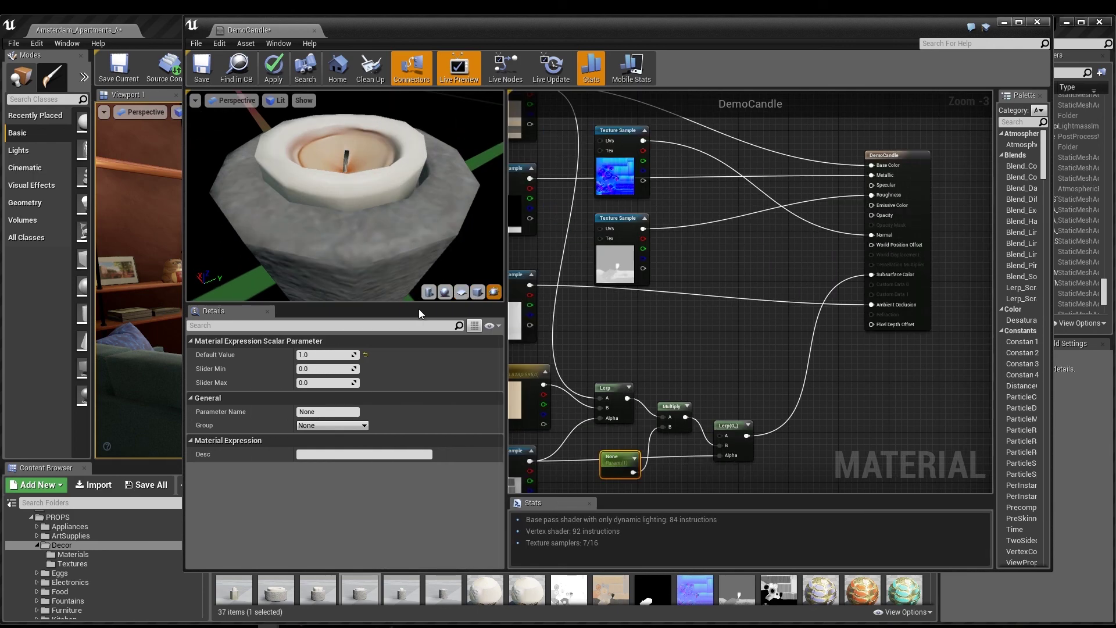
{"action": "left_click_drag", "start_coordinate": [422, 307], "coordinate": [677, 428]}
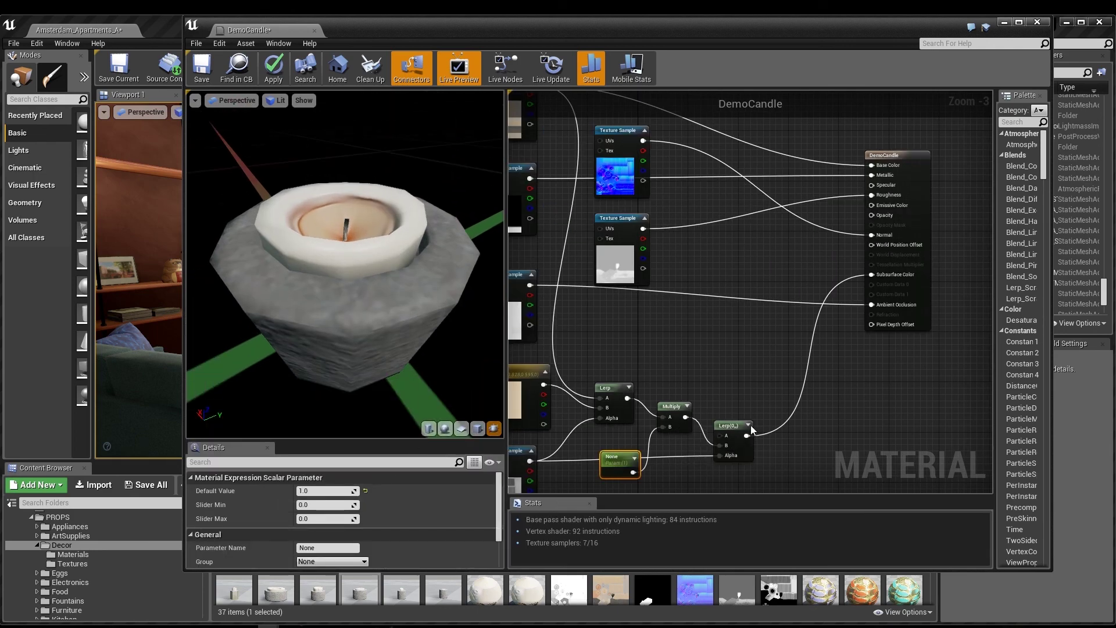
Step: Connect the final Lerp's output to Emissive Color as well and set the scalar parameter's default value to about 0.844
{"action": "left_click_drag", "start_coordinate": [748, 435], "coordinate": [873, 205]}
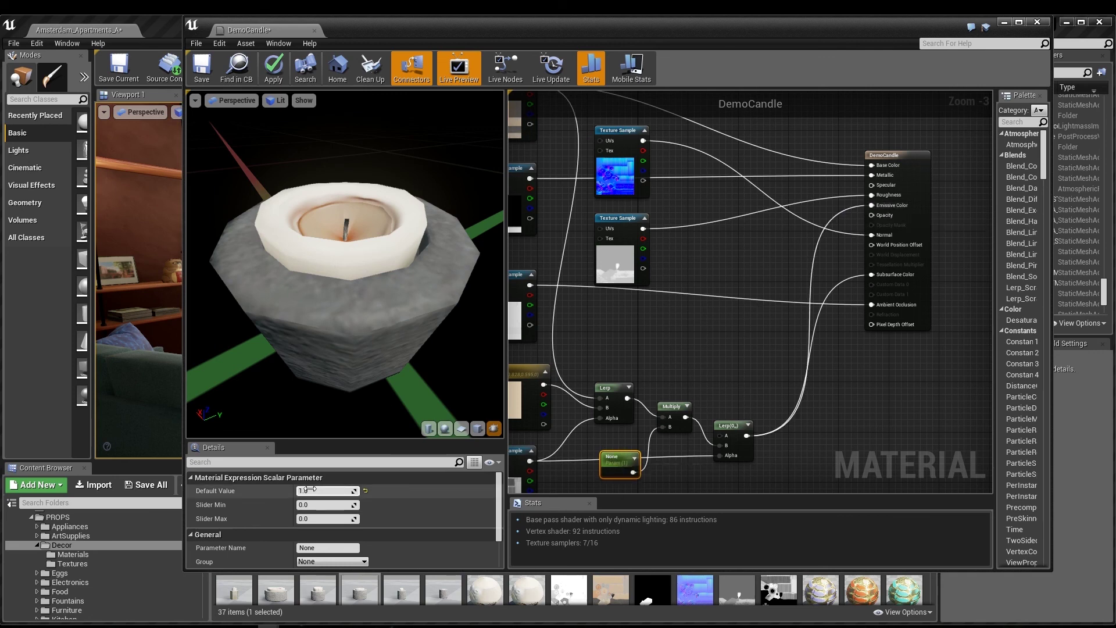
{"action": "left_click_drag", "start_coordinate": [325, 491], "coordinate": [328, 491]}
{"action": "mouse_move", "coordinate": [329, 349]}
{"action": "left_mouse_down"}
{"action": "mouse_move", "coordinate": [339, 266]}
{"action": "mouse_move", "coordinate": [349, 343]}
{"action": "mouse_move", "coordinate": [324, 358]}
{"action": "left_mouse_up"}
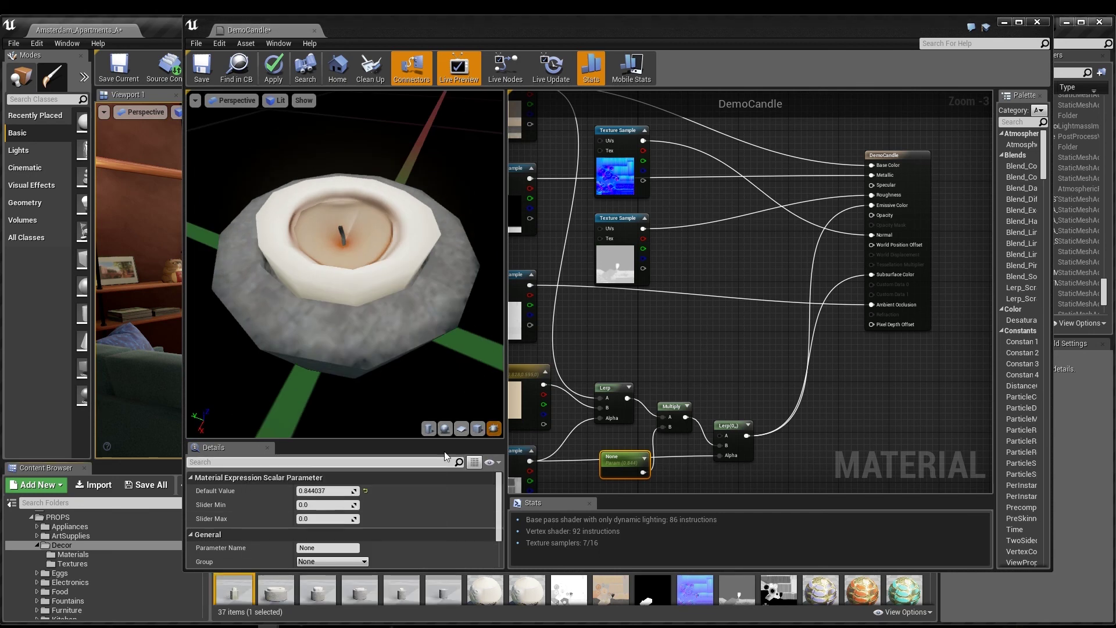
Step: Switch the material preview to the first candle mesh in the Decor folder and inspect its wax from above
{"action": "left_click", "coordinate": [494, 429]}
{"action": "left_click_drag", "start_coordinate": [313, 251], "coordinate": [420, 284]}
{"action": "scroll", "coordinate": [313, 250], "scroll_direction": "down", "scroll_amount": 3}
{"action": "scroll", "coordinate": [312, 247], "scroll_direction": "up", "scroll_amount": 10}
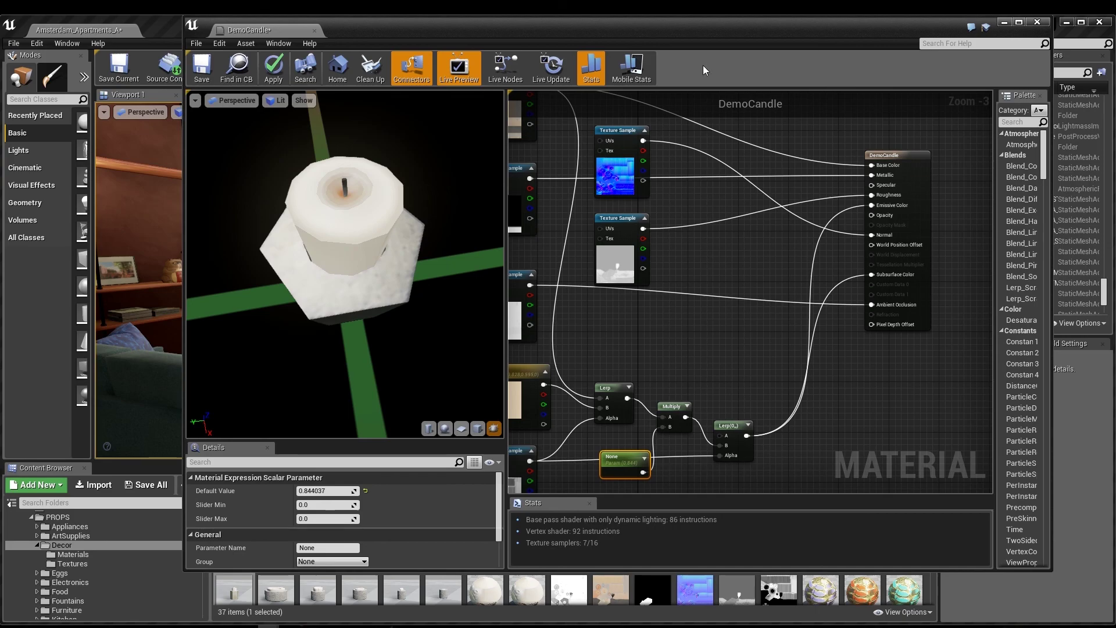